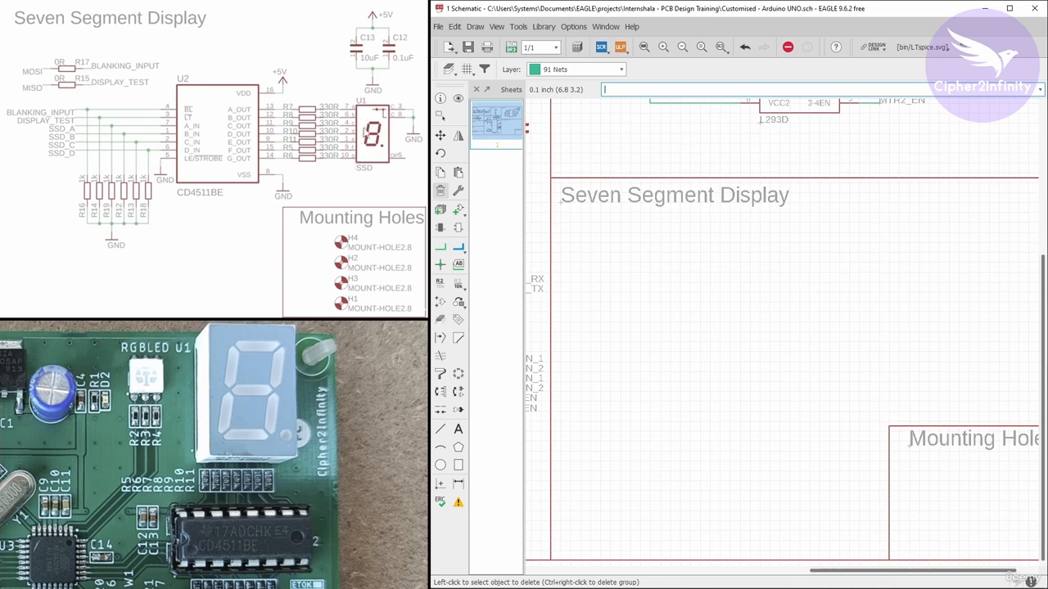
# Add the SC52-11HWA seven-segment display from the PC_LED-7-SegmentDisplay library into the Seven Segment Display area
pyautogui.click(440, 210)
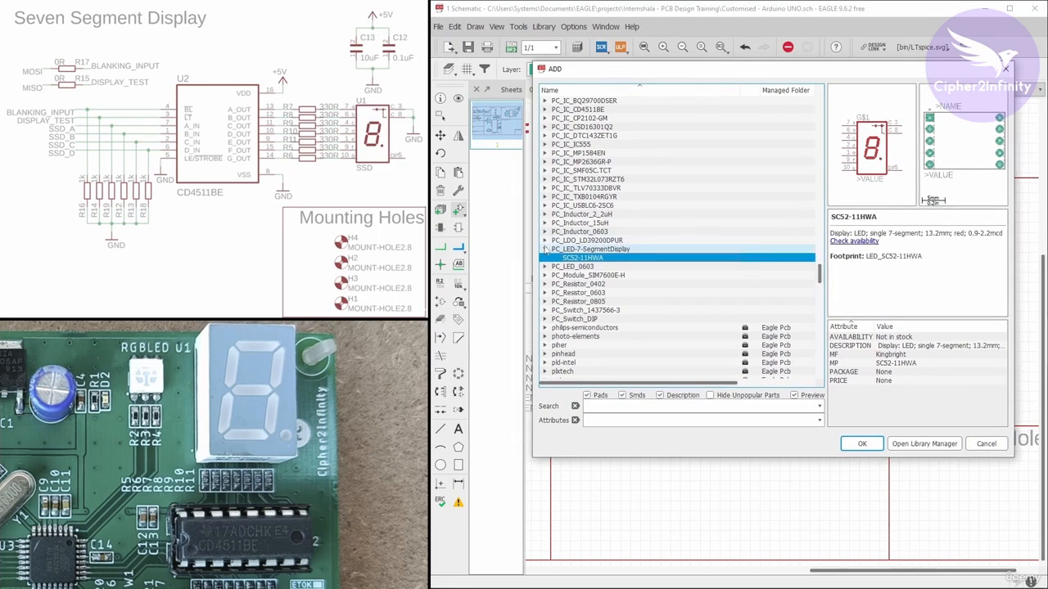
pyautogui.scroll(4, 547, 234)
pyautogui.scroll(-5, 561, 191)
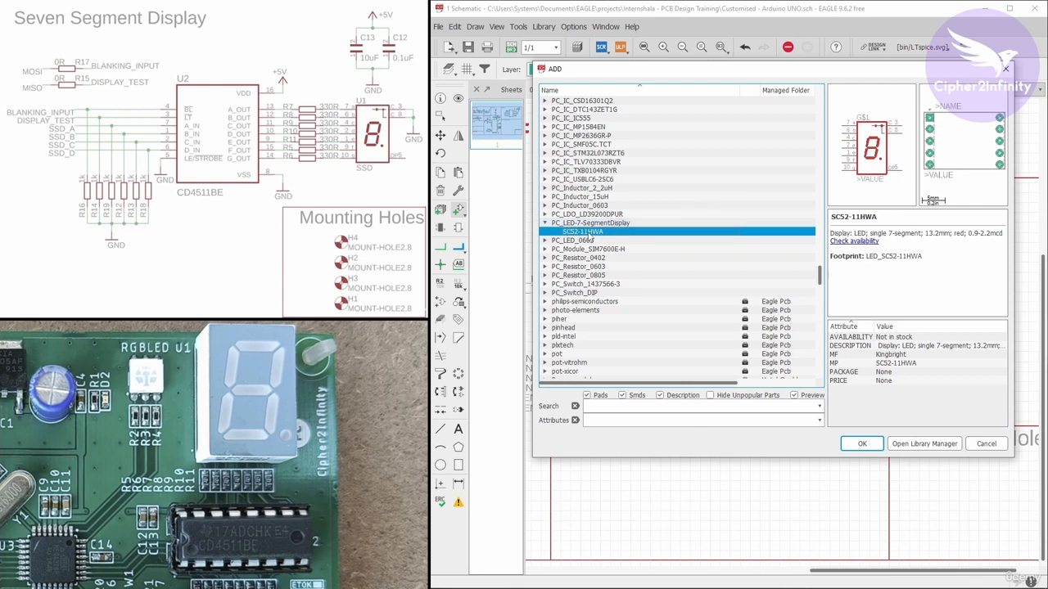
pyautogui.click(860, 443)
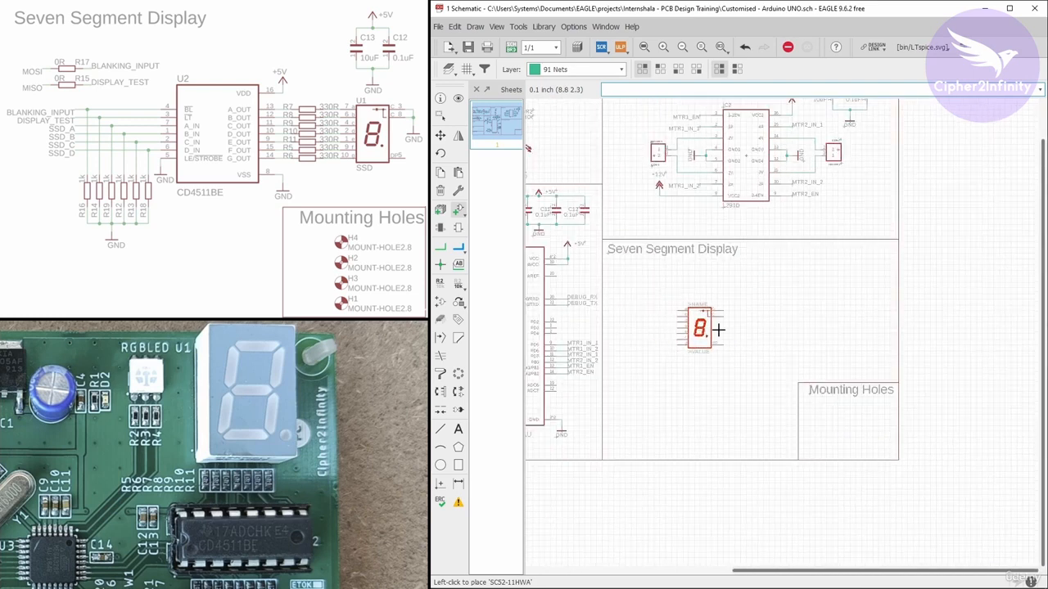
pyautogui.scroll(4, 869, 336)
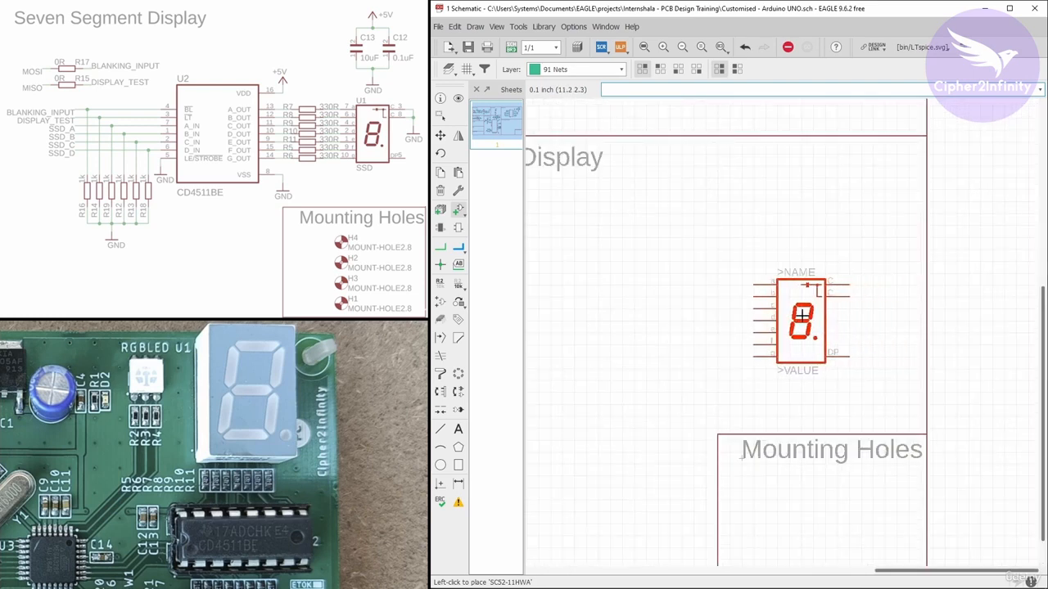
pyautogui.click(803, 315)
# Add the CD4511BE decoder from the PC_IC_CD4511BE library to the left of the display, then close the part library
pyautogui.press('Escape')
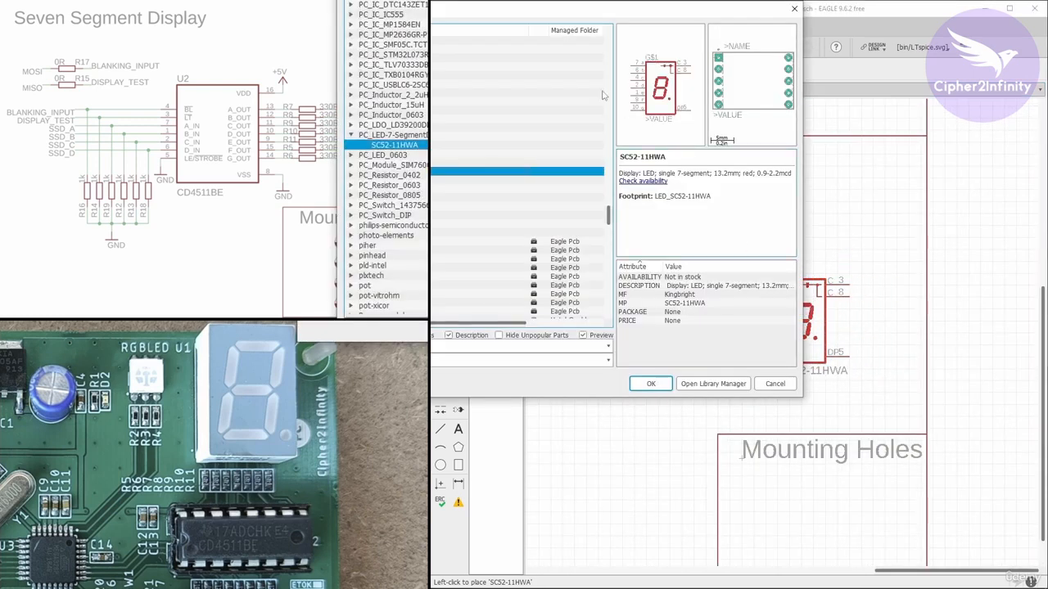
pyautogui.moveTo(554, 9); pyautogui.dragTo(735, 90)
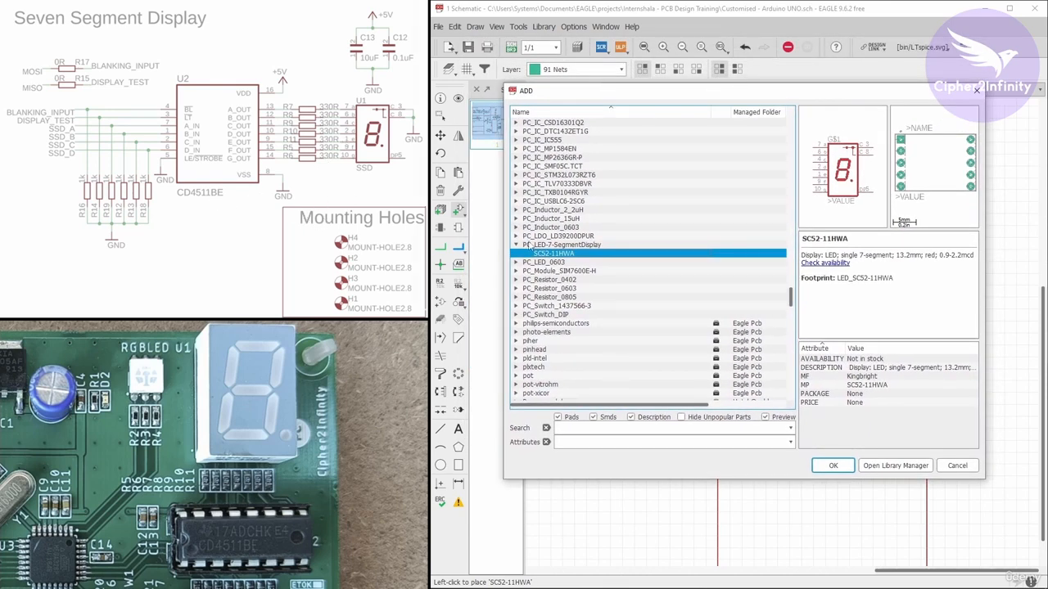
pyautogui.scroll(2, 545, 205)
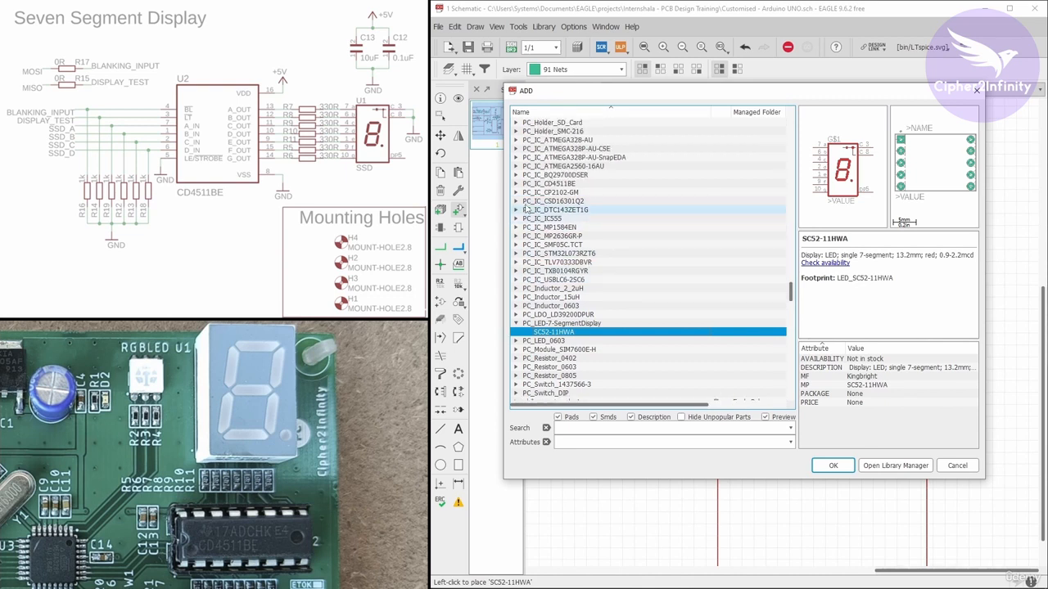
pyautogui.click(516, 158)
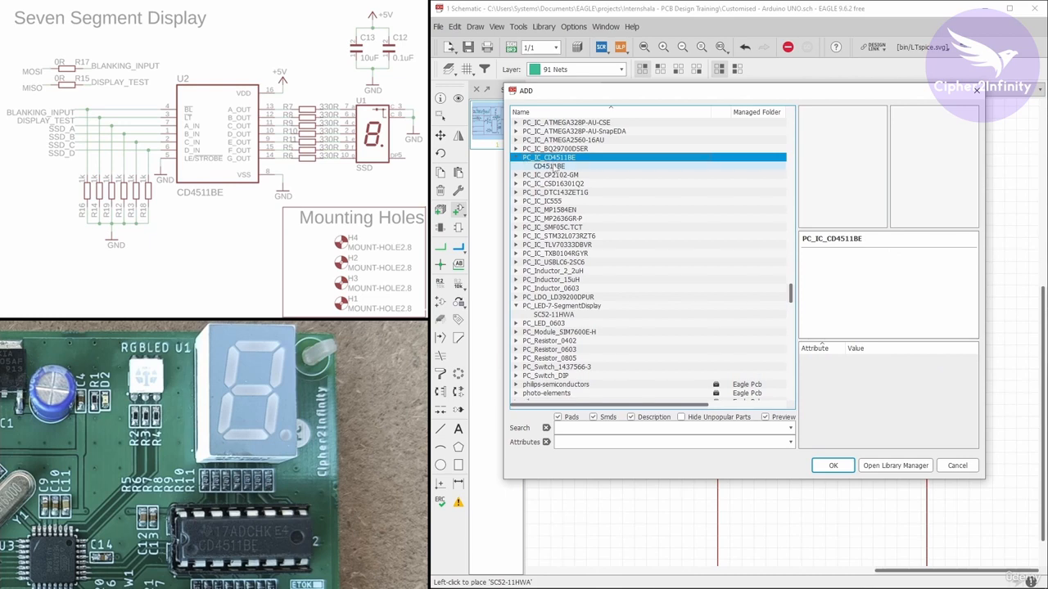
pyautogui.click(550, 166)
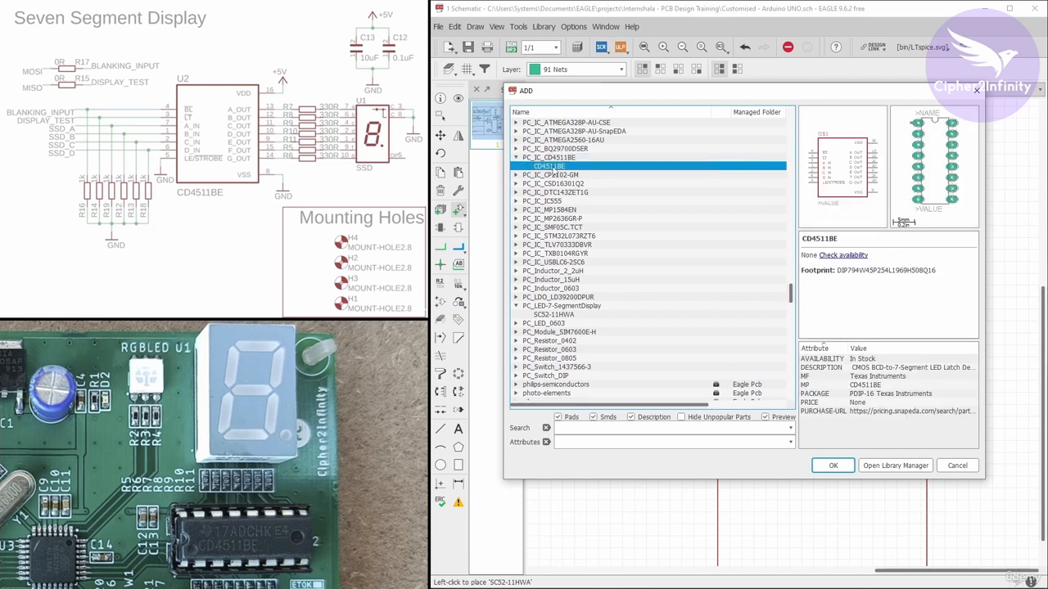
pyautogui.click(833, 466)
pyautogui.scroll(-2, 877, 304)
pyautogui.click(839, 310)
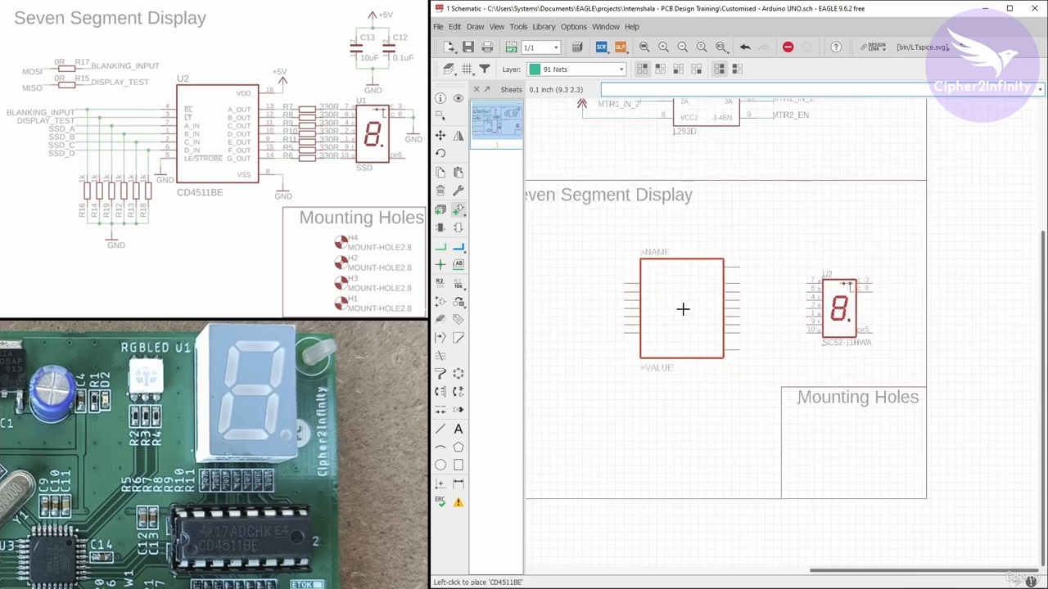
pyautogui.click(683, 309)
pyautogui.press('Escape')
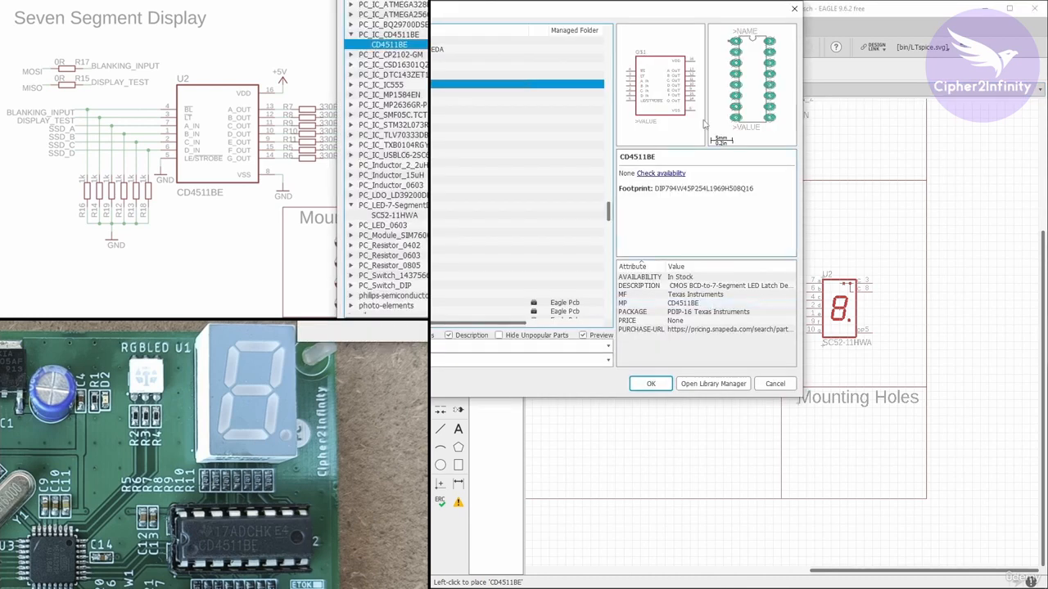
pyautogui.moveTo(633, 14); pyautogui.dragTo(814, 90)
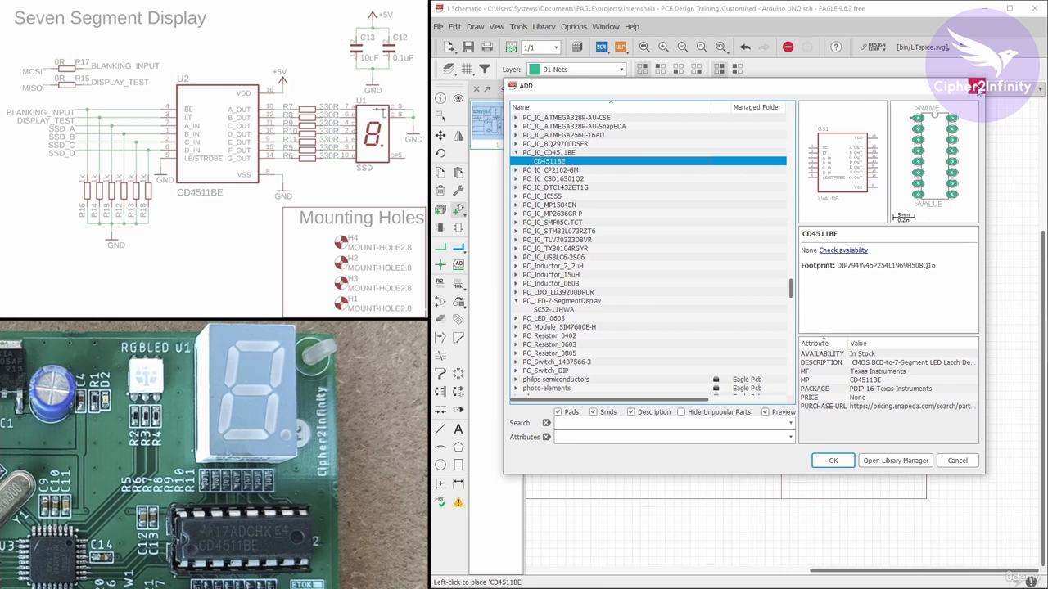
pyautogui.click(976, 85)
# Copy the 10K resistor from the MCU section and place the copy between the decoder and the display
pyautogui.scroll(-2, 839, 207)
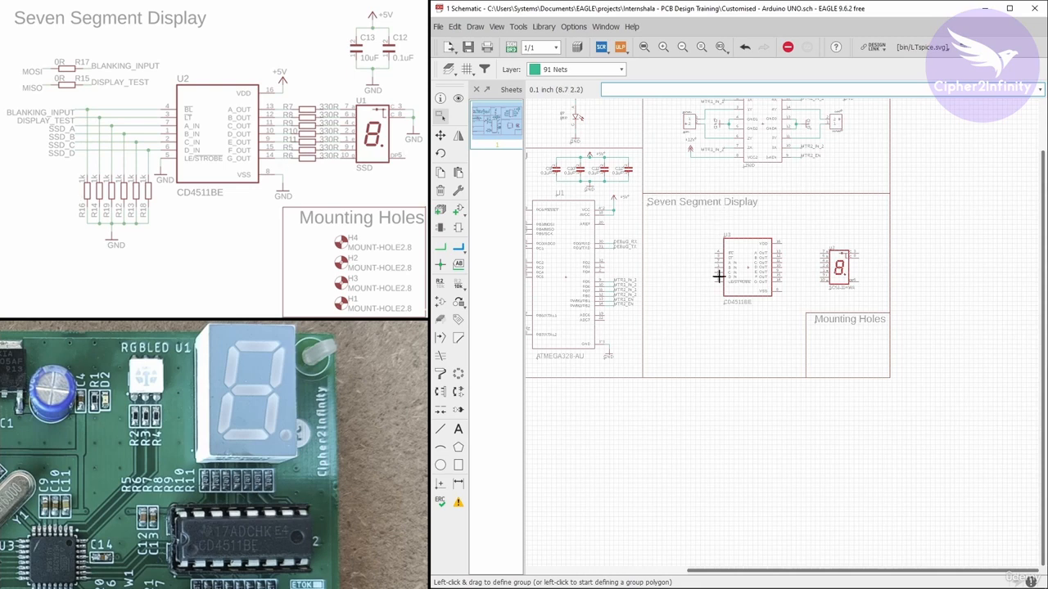
pyautogui.scroll(-2, 721, 299)
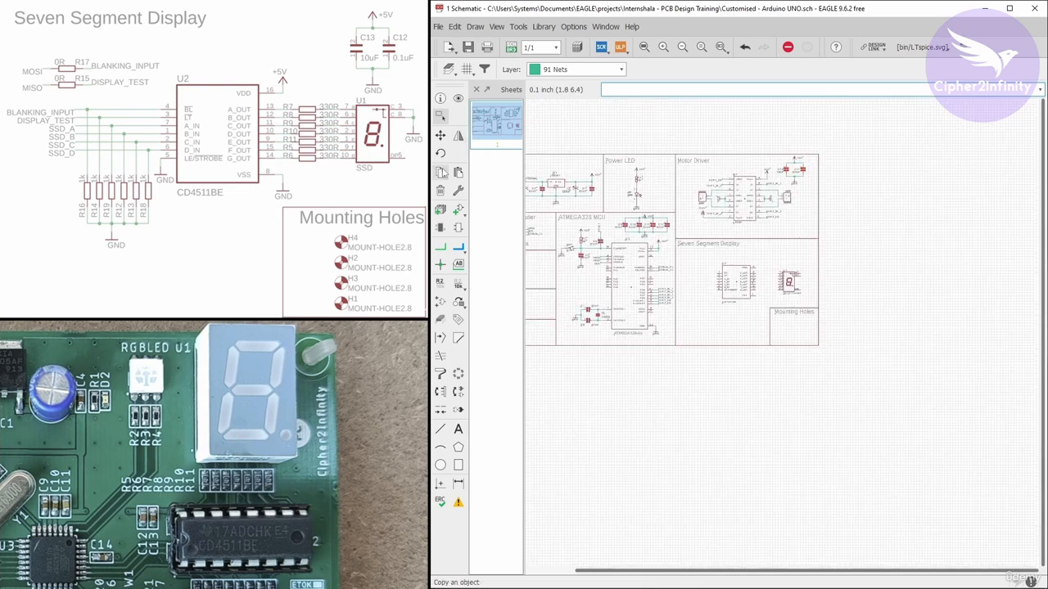
pyautogui.click(441, 172)
pyautogui.scroll(2, 569, 240)
pyautogui.scroll(5, 565, 233)
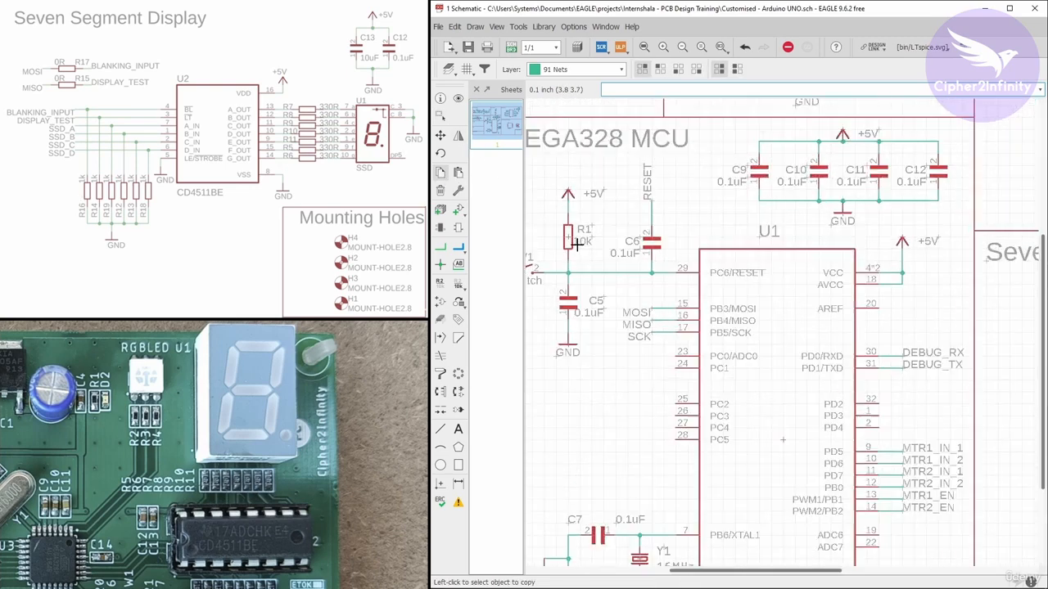
pyautogui.click(564, 231)
pyautogui.scroll(-2, 565, 229)
pyautogui.scroll(-6, 565, 230)
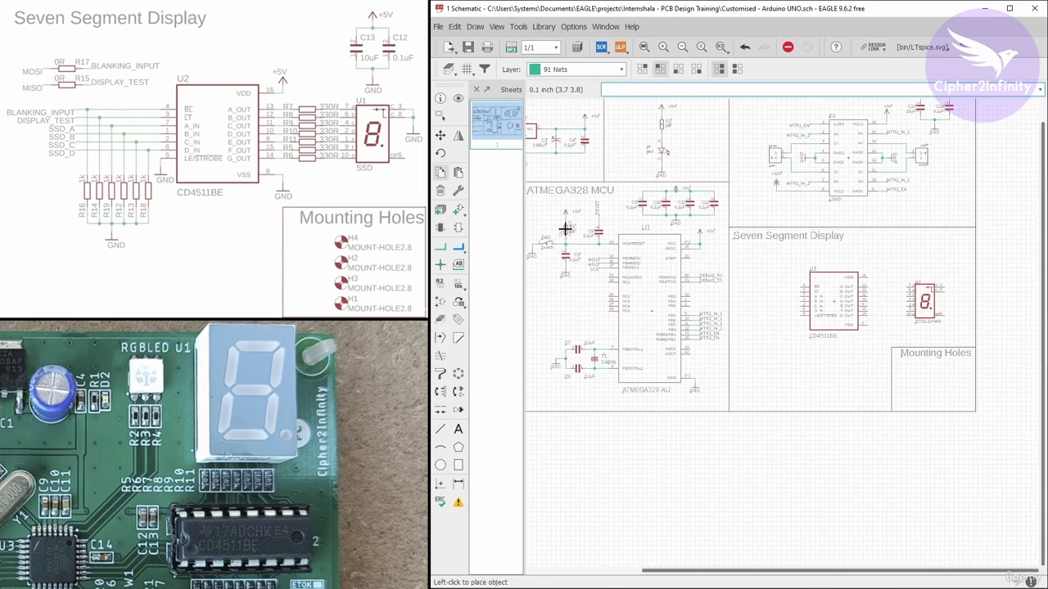
pyautogui.scroll(8, 772, 283)
pyautogui.rightClick(724, 246)
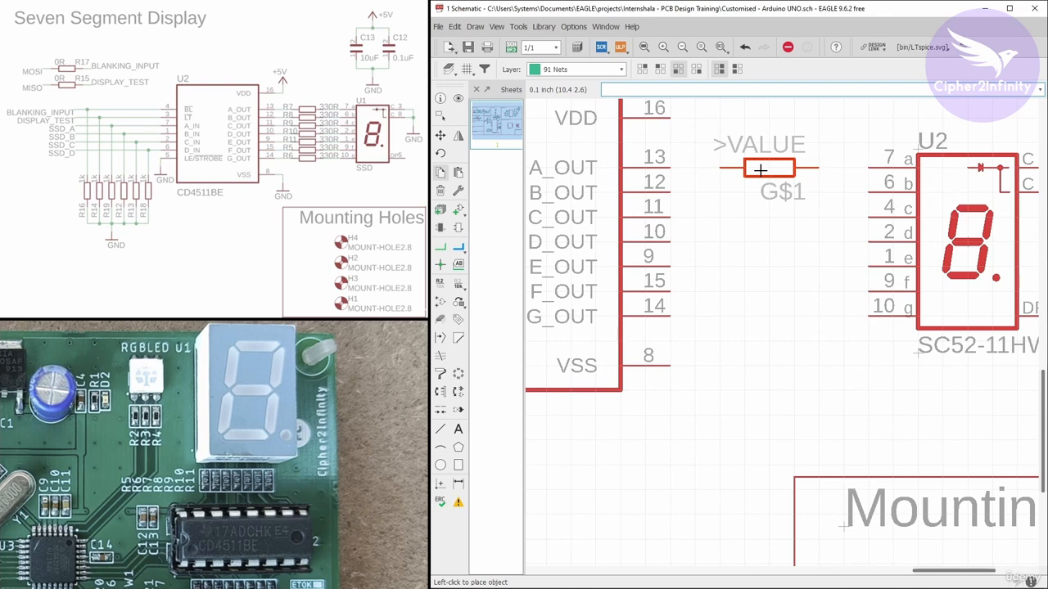
pyautogui.click(761, 169)
# Rotate and move the copied resistor's name and value labels to sit horizontally on either side of it
pyautogui.press('F7')
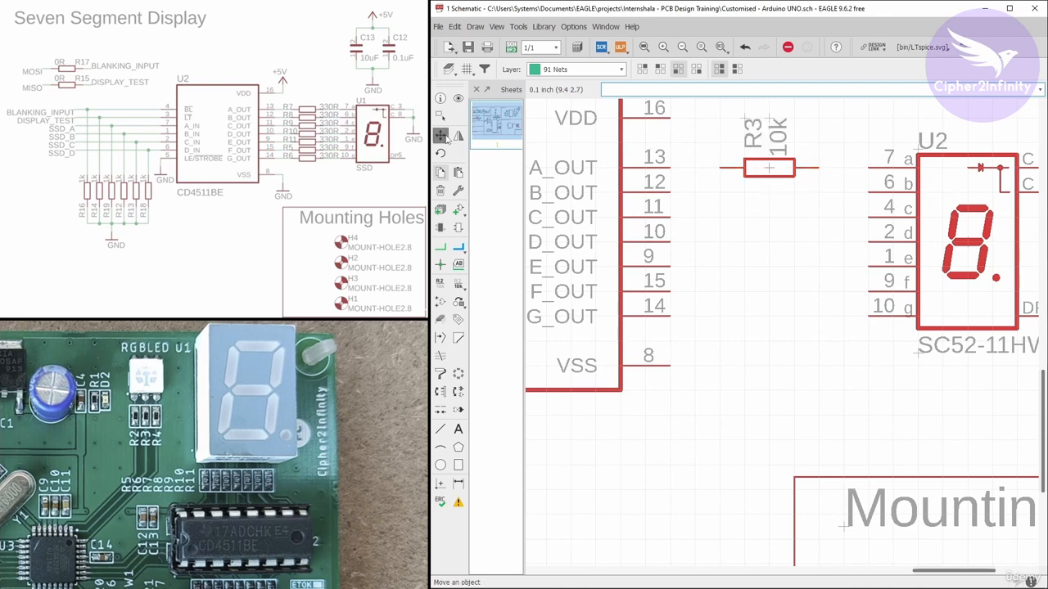
pyautogui.scroll(-2, 740, 235)
pyautogui.scroll(2, 755, 210)
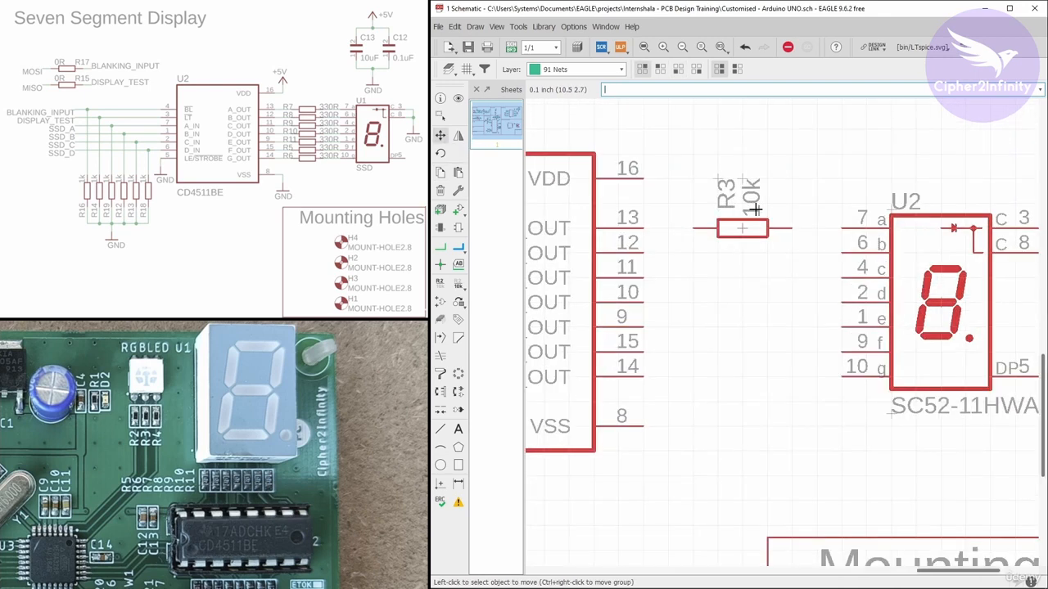
pyautogui.scroll(1, 735, 215)
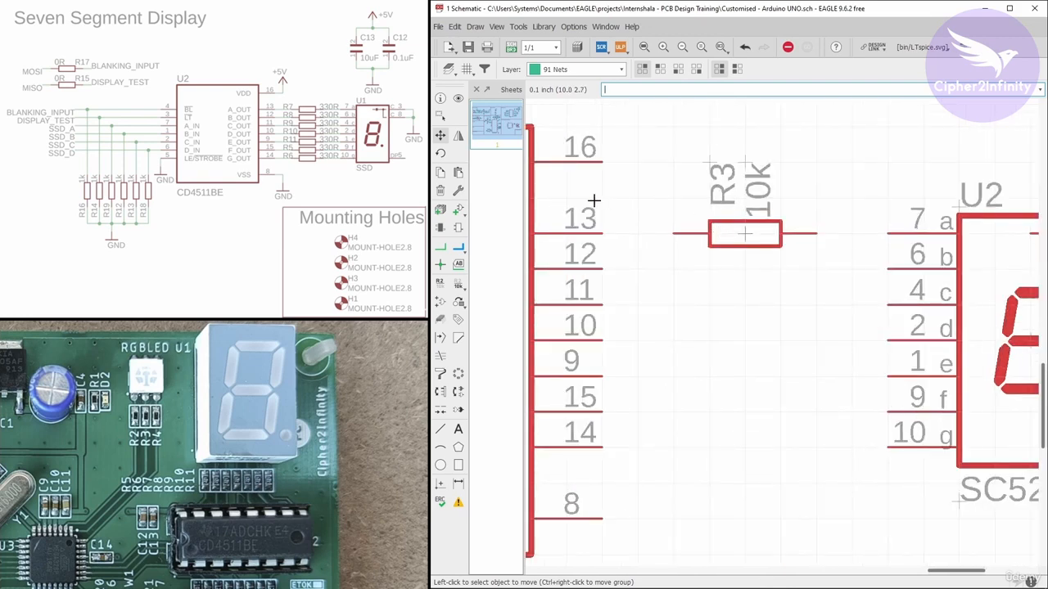
pyautogui.click(440, 136)
pyautogui.click(710, 164)
pyautogui.rightClick(650, 197)
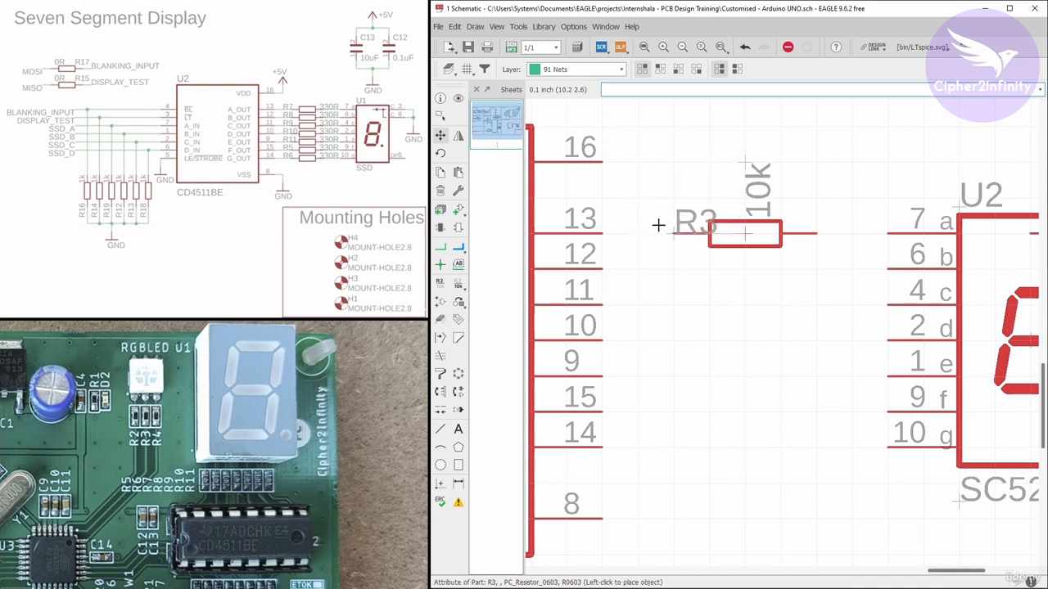
pyautogui.click(654, 225)
pyautogui.click(746, 164)
pyautogui.rightClick(762, 171)
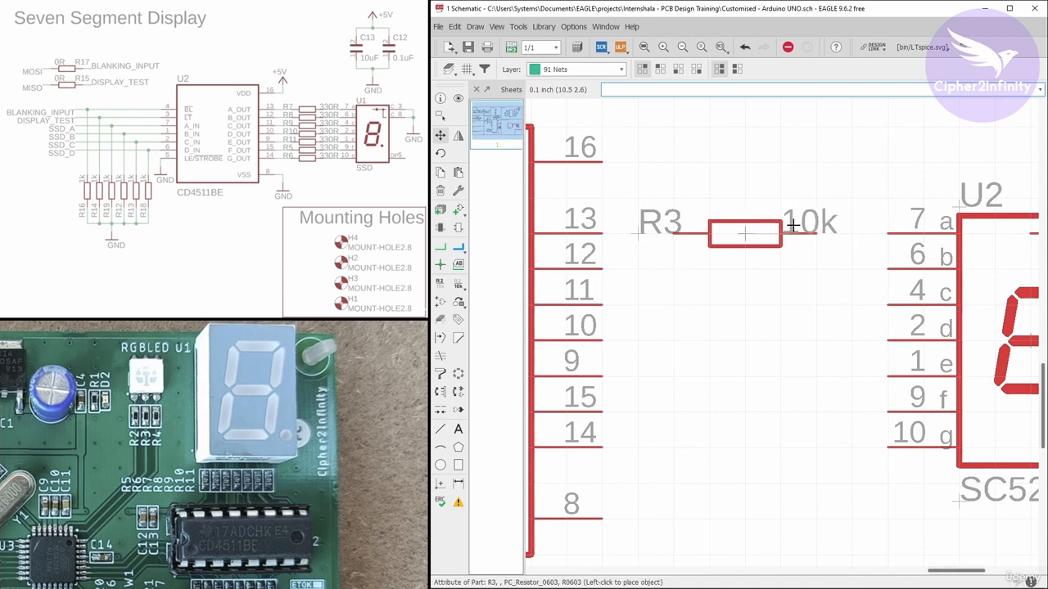
pyautogui.click(792, 225)
# Change the copied resistor's value to 330R
pyautogui.rightClick(744, 235)
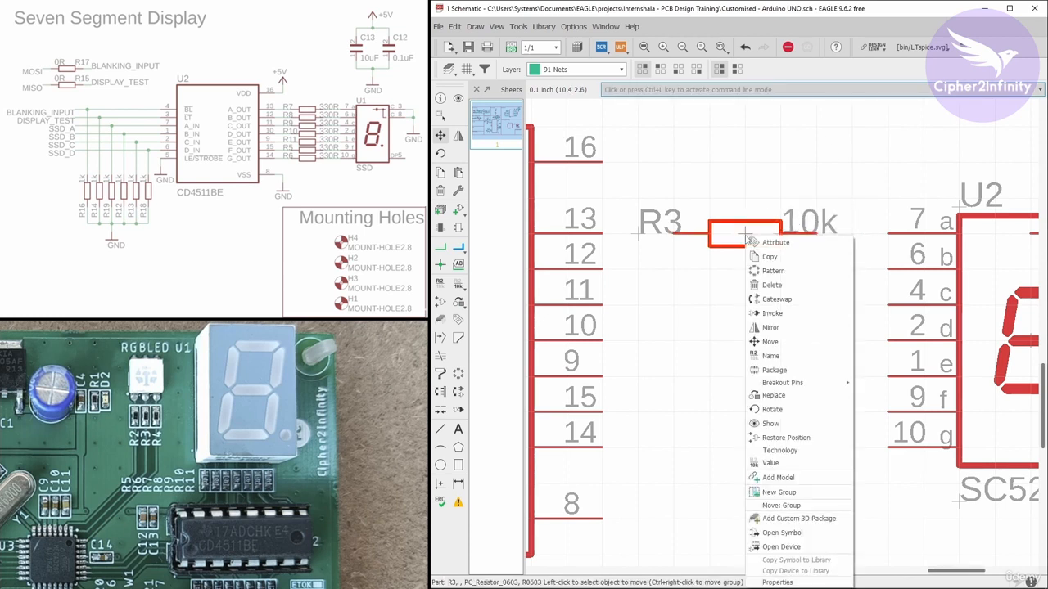
pyautogui.click(774, 463)
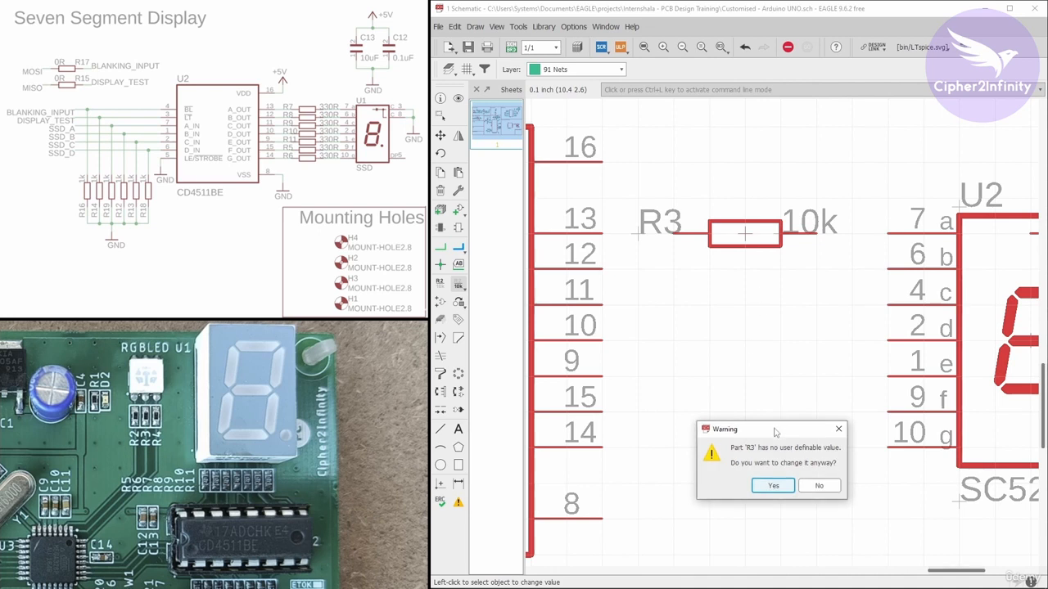
pyautogui.moveTo(776, 433); pyautogui.dragTo(767, 205)
pyautogui.click(765, 258)
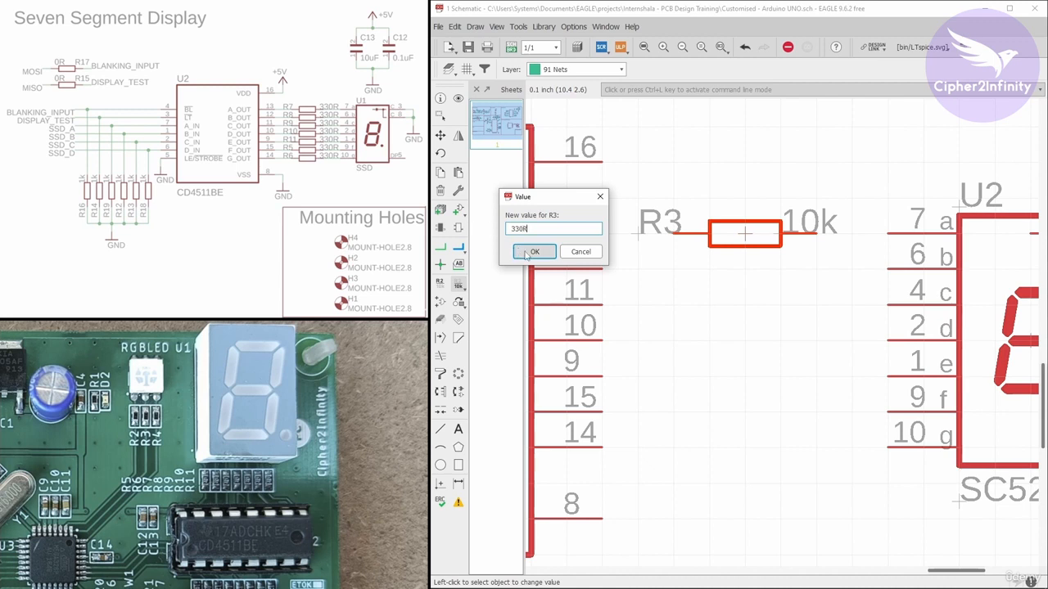
pyautogui.click(534, 252)
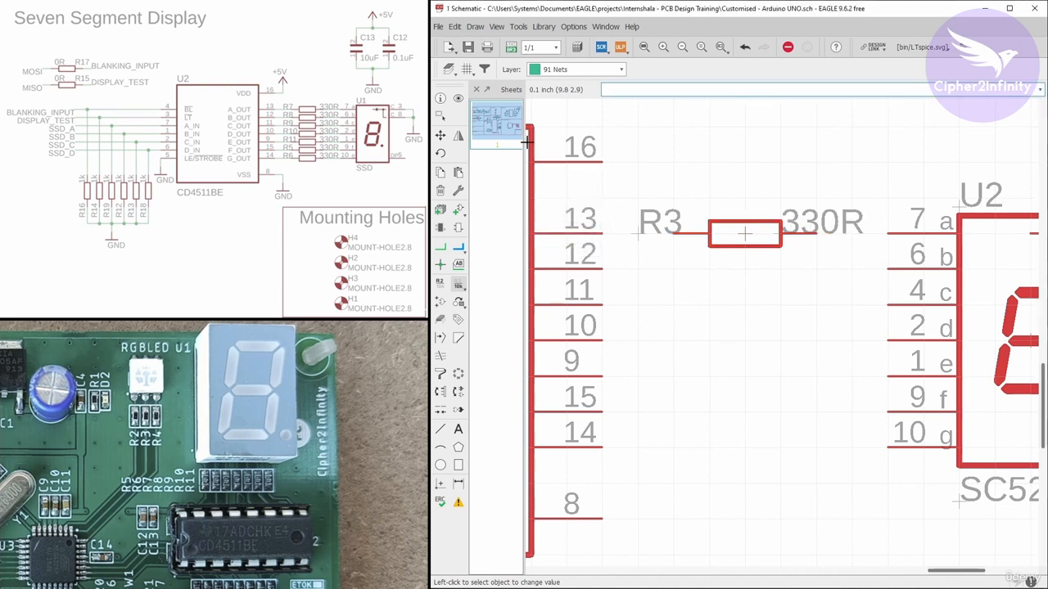
# Copy the 330R resistor repeatedly, stacking copies in line with the decoder's A_OUT to G_OUT pins
pyautogui.click(440, 172)
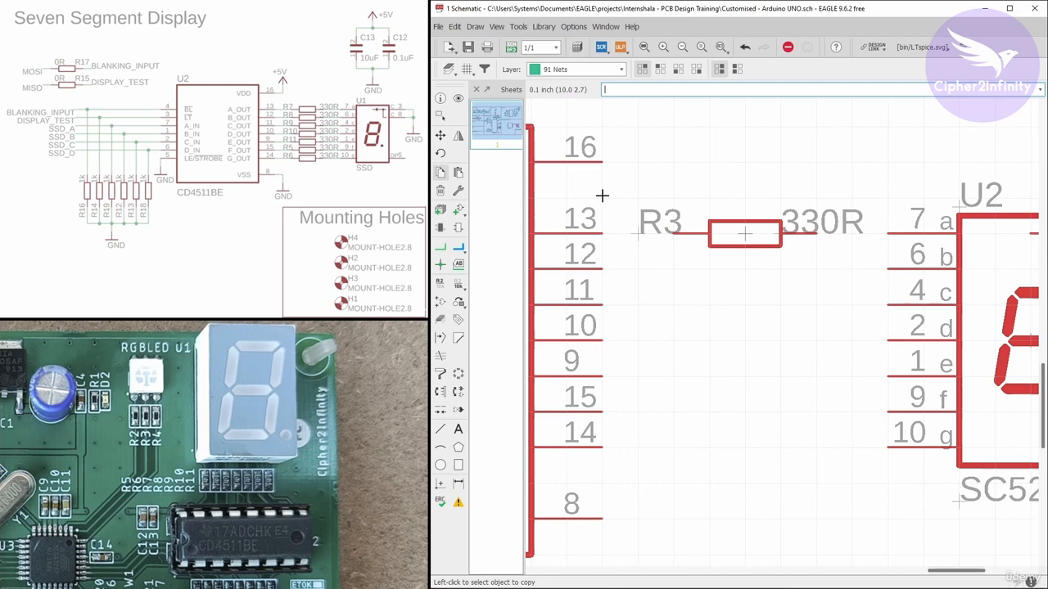
pyautogui.scroll(-2, 708, 226)
pyautogui.scroll(1, 726, 223)
pyautogui.click(726, 223)
pyautogui.click(726, 251)
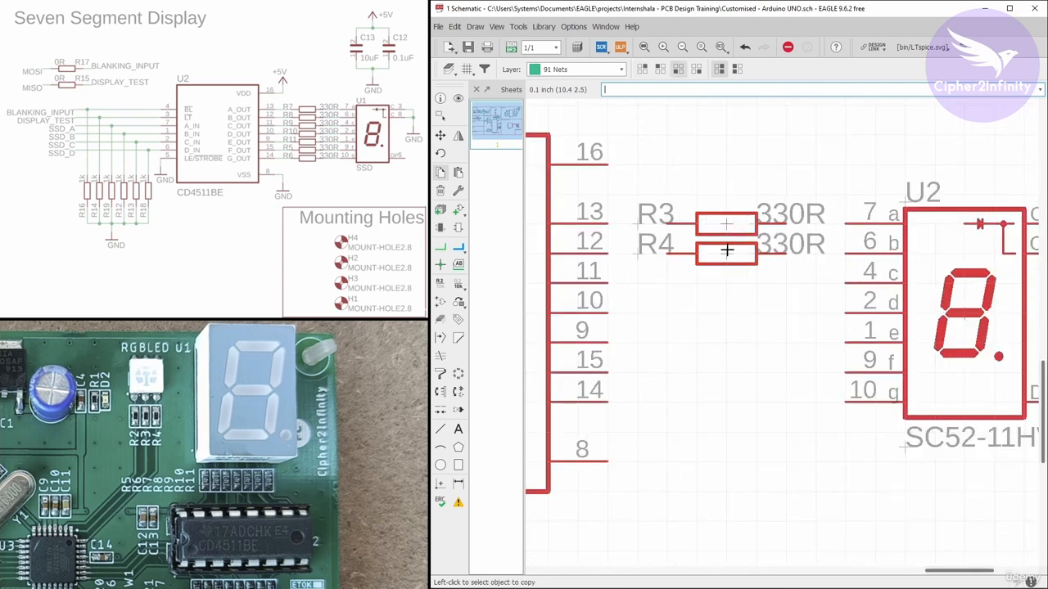
pyautogui.click(726, 255)
pyautogui.click(726, 286)
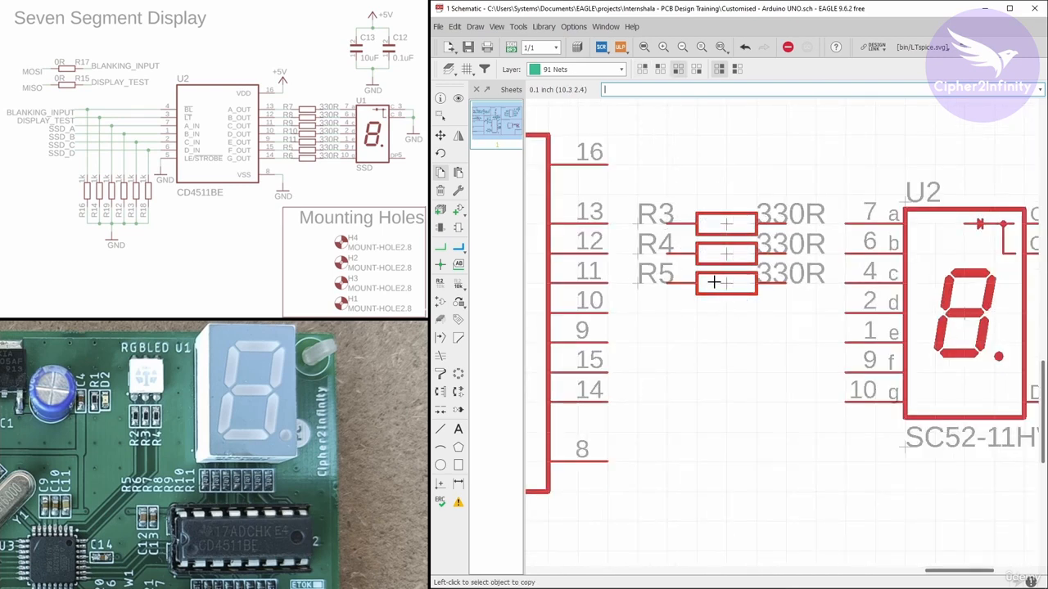
pyautogui.click(715, 282)
pyautogui.click(726, 314)
pyautogui.click(723, 325)
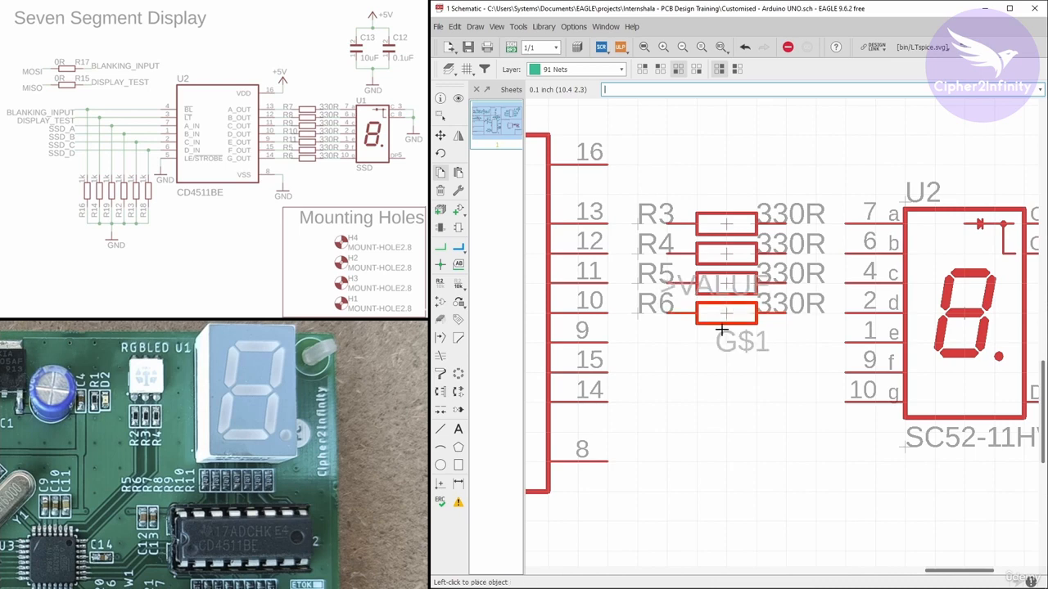
pyautogui.click(722, 342)
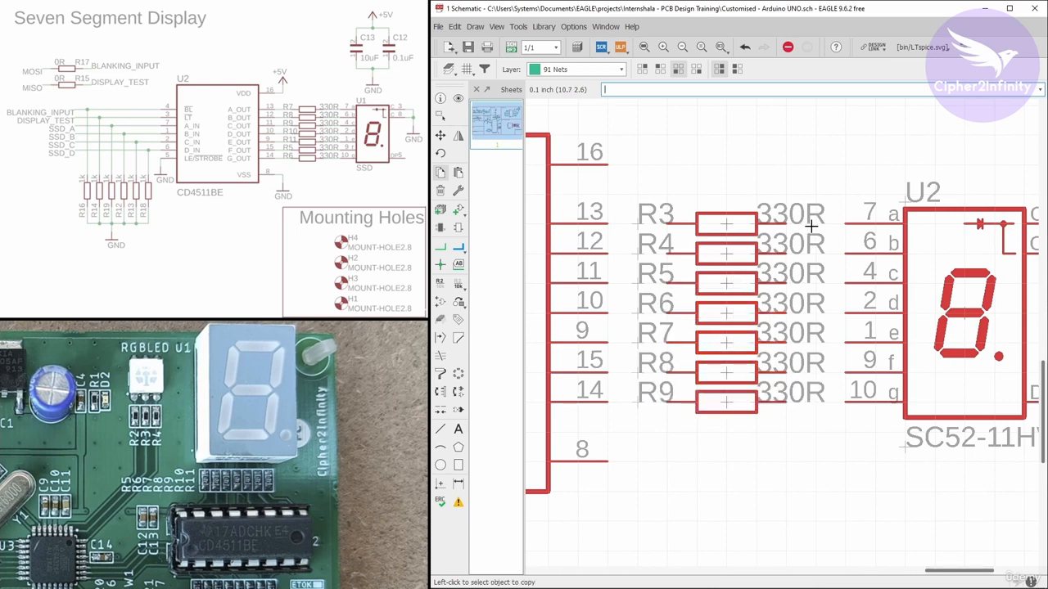
pyautogui.scroll(-4, 812, 225)
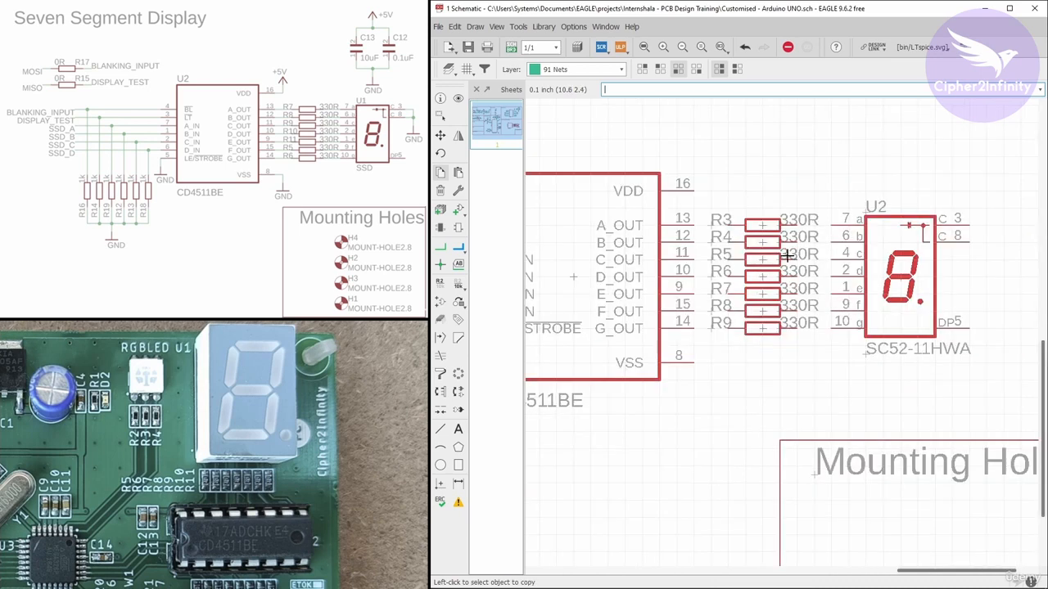
# Copy another 330R resistor and place it vertically to the lower left of the decoder
pyautogui.moveTo(828, 225); pyautogui.dragTo(941, 220, button='middle')
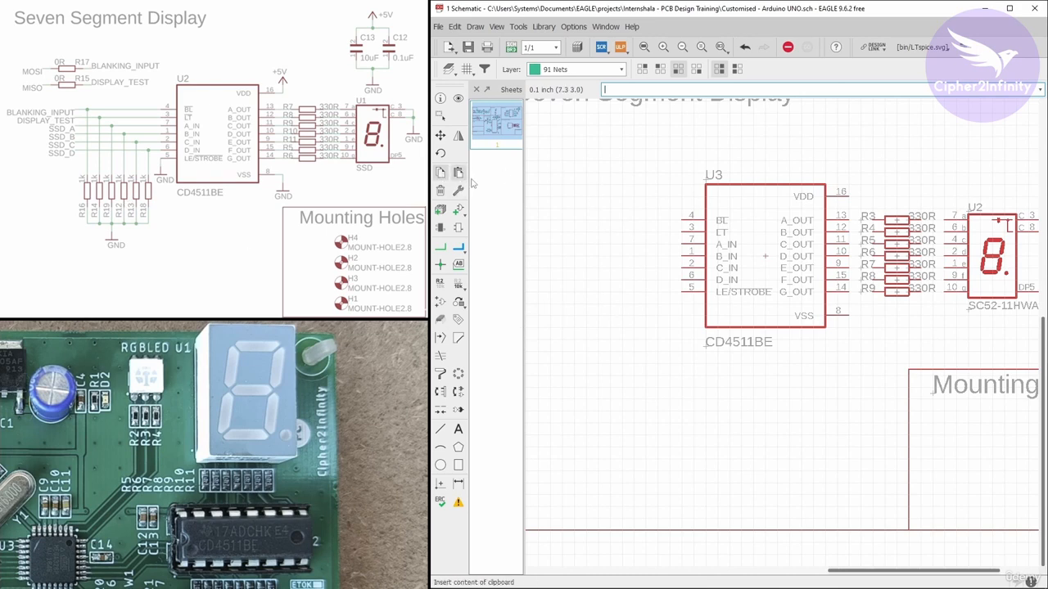
pyautogui.click(898, 221)
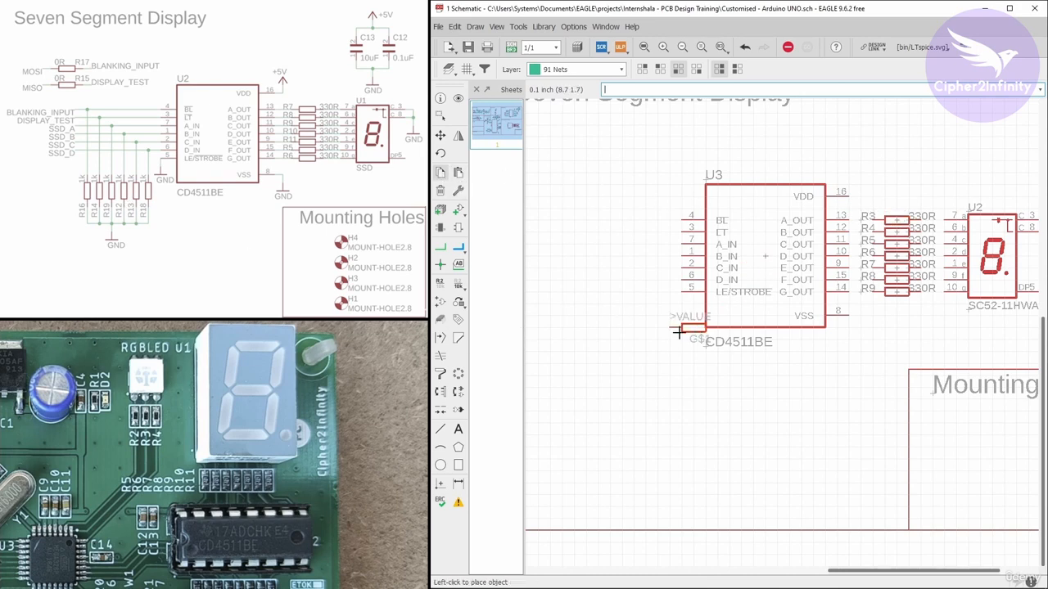
pyautogui.scroll(2, 630, 325)
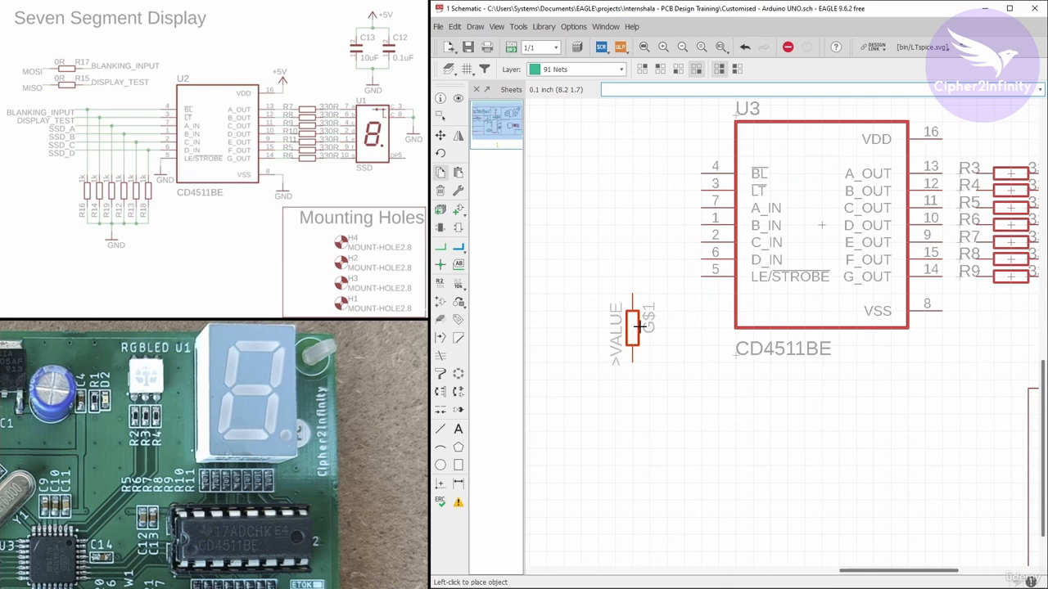
pyautogui.click(639, 325)
pyautogui.scroll(-1, 678, 289)
pyautogui.scroll(1, 678, 290)
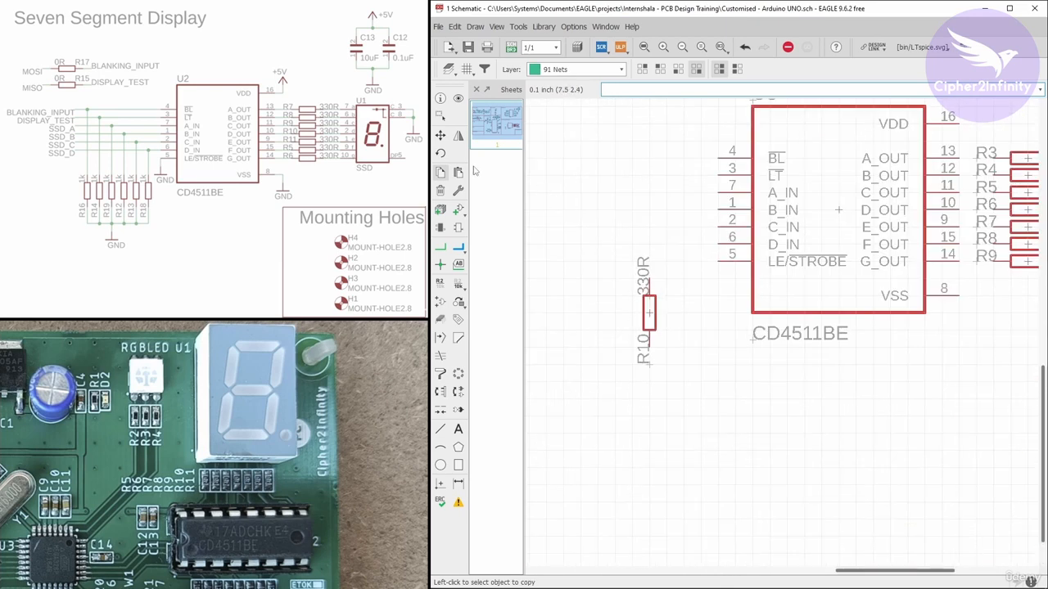
pyautogui.click(441, 135)
pyautogui.click(643, 288)
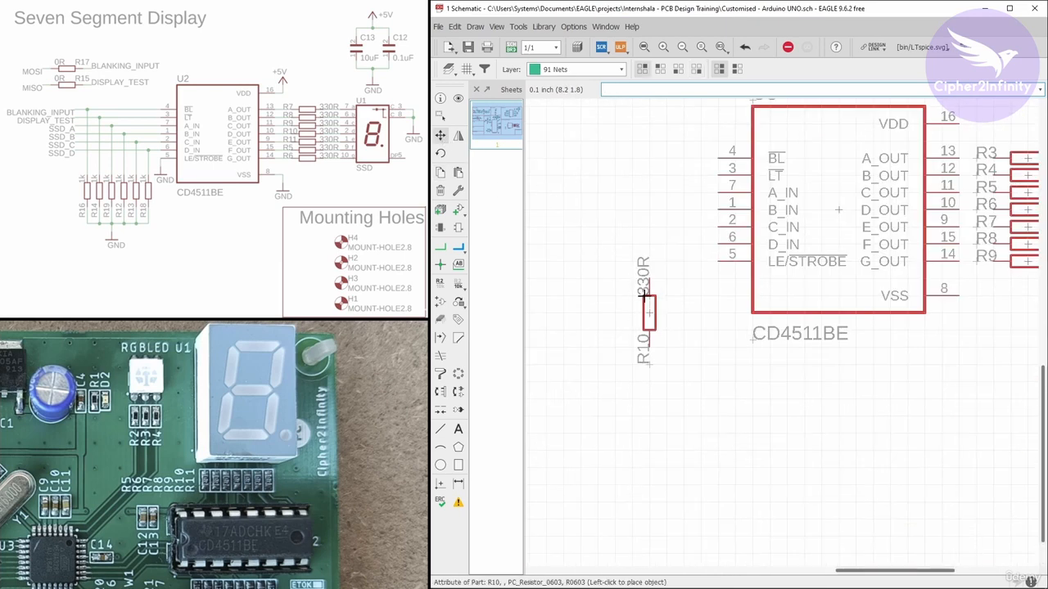
pyautogui.rightClick(676, 270)
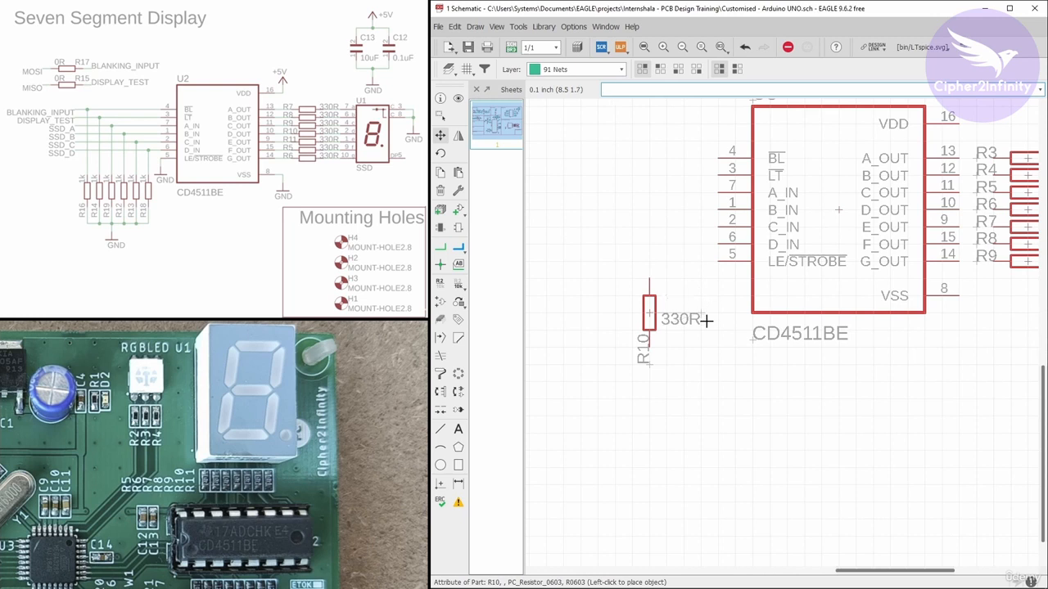
pyautogui.rightClick(680, 283)
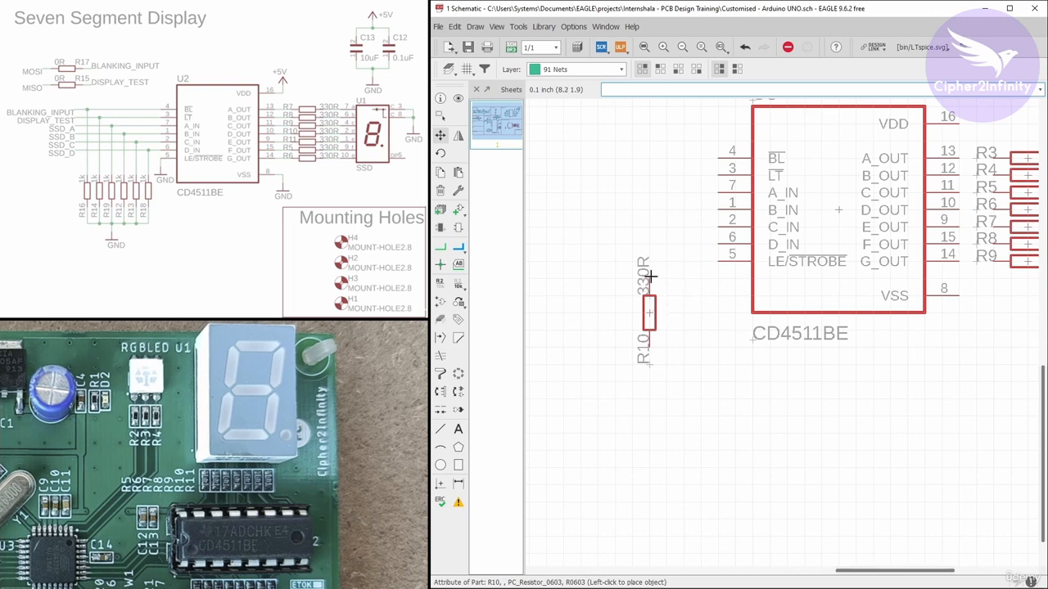
pyautogui.click(650, 280)
# Change the value of the resistor left of the decoder to 1k
pyautogui.rightClick(649, 310)
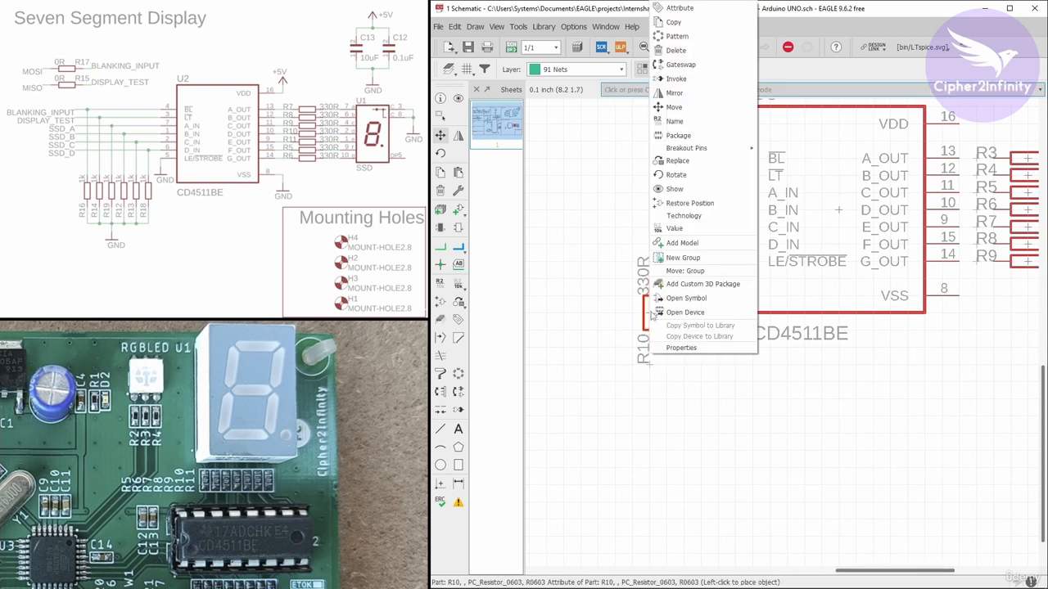
pyautogui.click(663, 228)
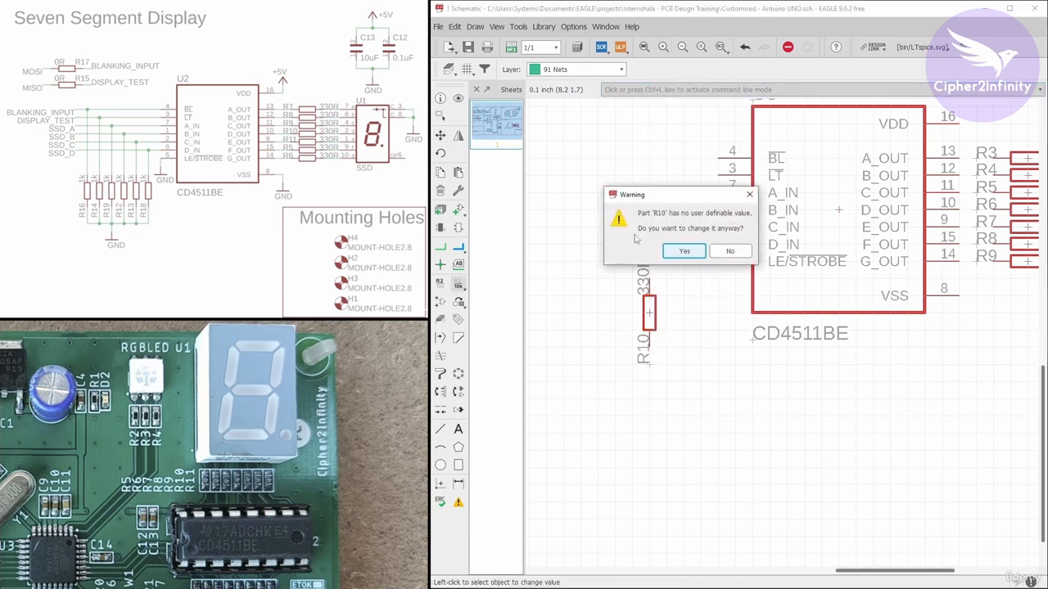
pyautogui.click(684, 251)
pyautogui.moveTo(568, 274); pyautogui.dragTo(717, 184)
pyautogui.click(698, 218)
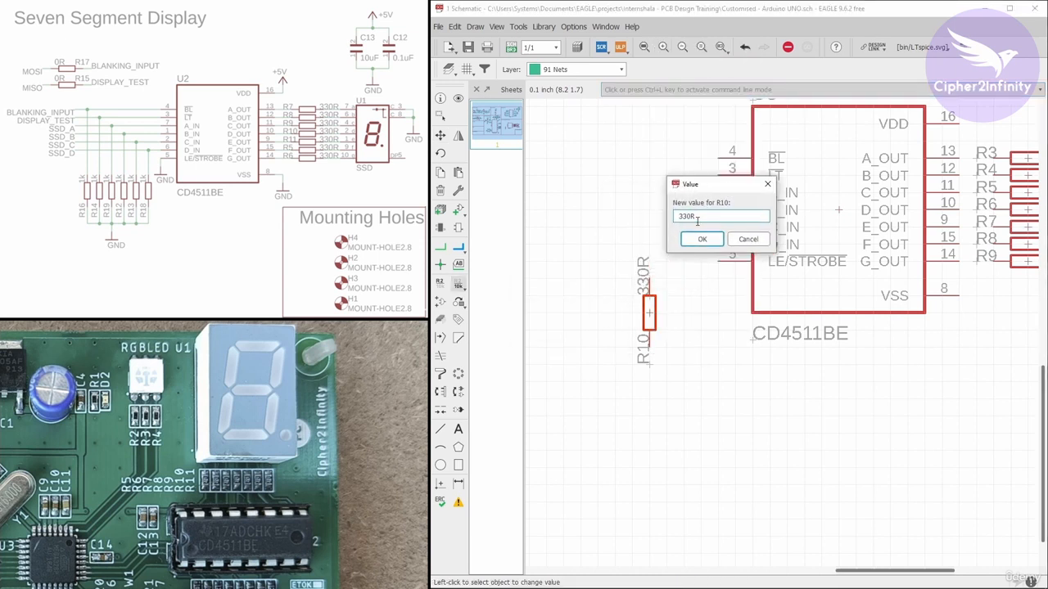
pyautogui.moveTo(698, 218); pyautogui.dragTo(641, 208)
pyautogui.write('1k')
pyautogui.click(703, 239)
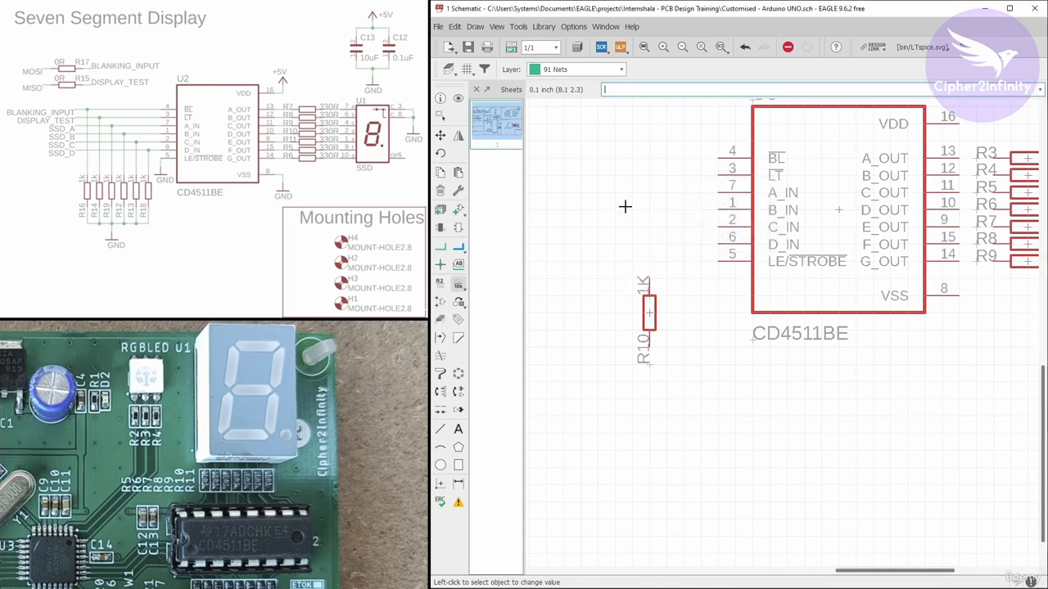
# Copy the 1k resistor five times to form a horizontal row of six vertical resistors below the decoder's inputs
pyautogui.click(440, 172)
pyautogui.scroll(-2, 819, 265)
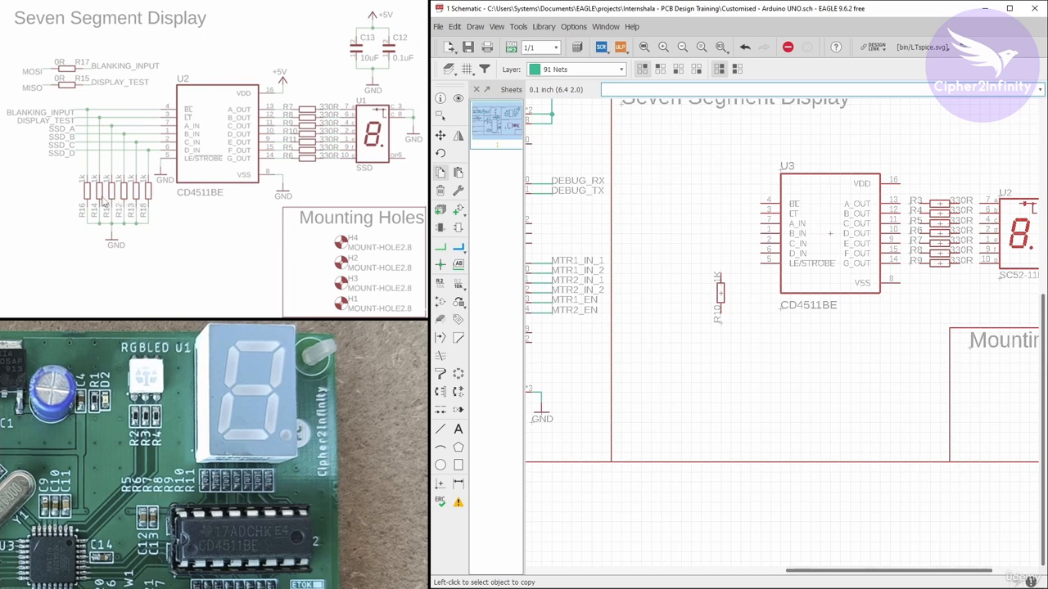
pyautogui.scroll(3, 673, 291)
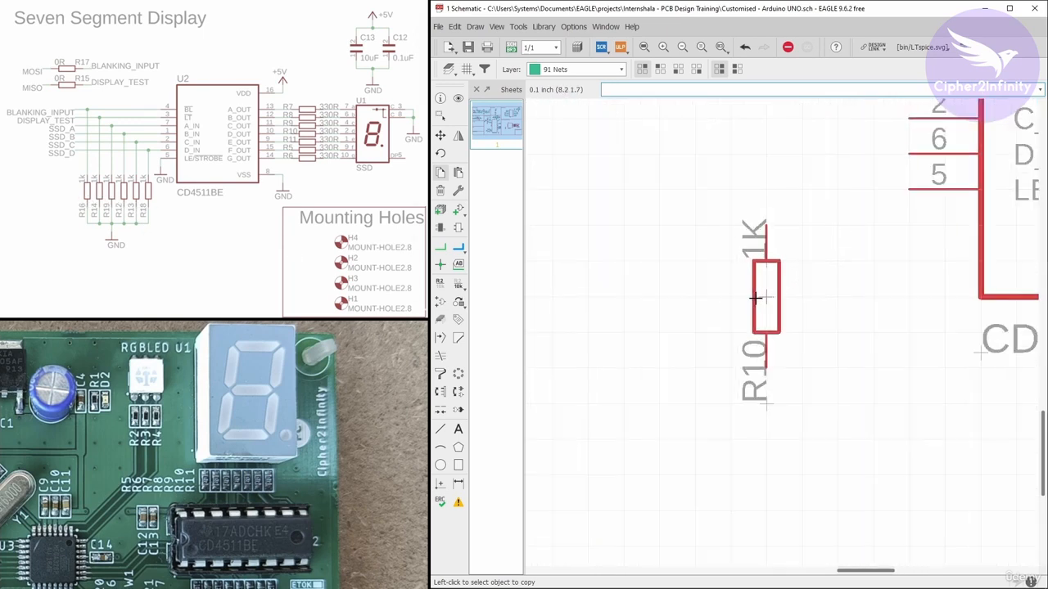
pyautogui.click(767, 296)
pyautogui.click(697, 297)
pyautogui.scroll(-3, 737, 294)
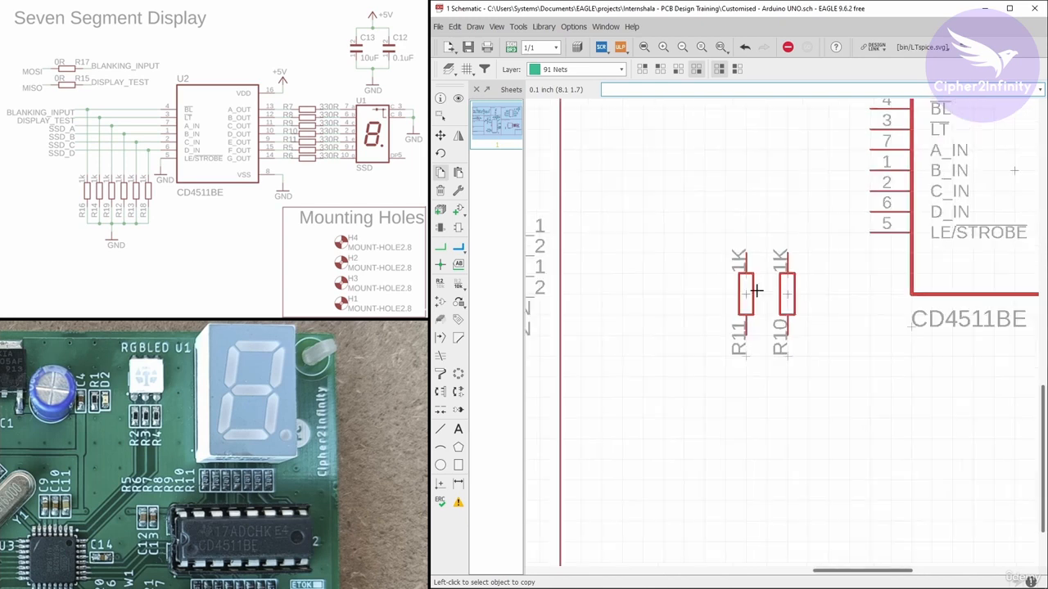
pyautogui.click(745, 293)
pyautogui.click(704, 295)
pyautogui.click(704, 295)
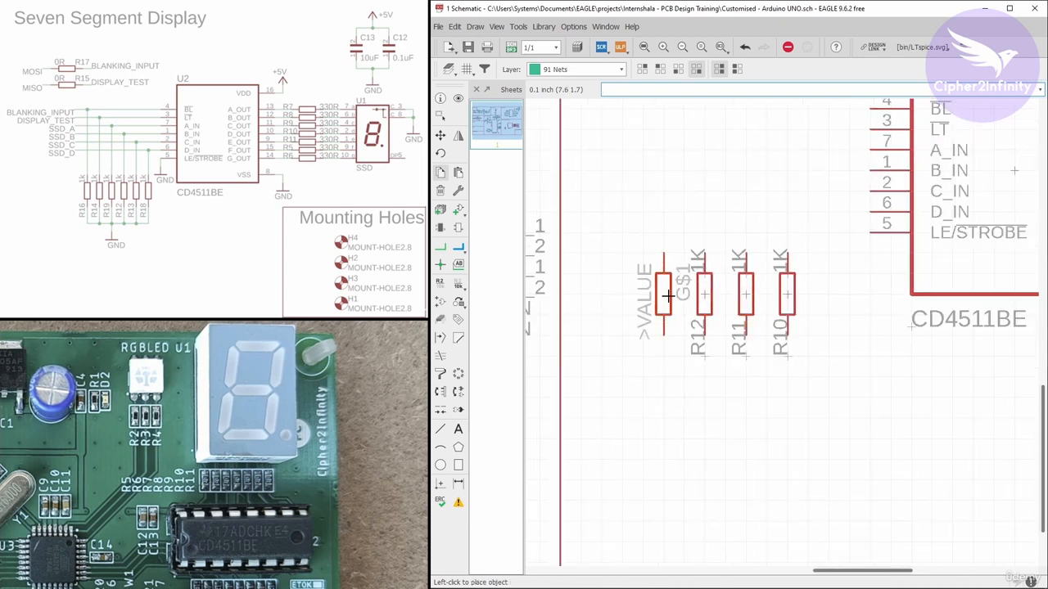
pyautogui.click(663, 295)
pyautogui.click(663, 295)
pyautogui.click(623, 294)
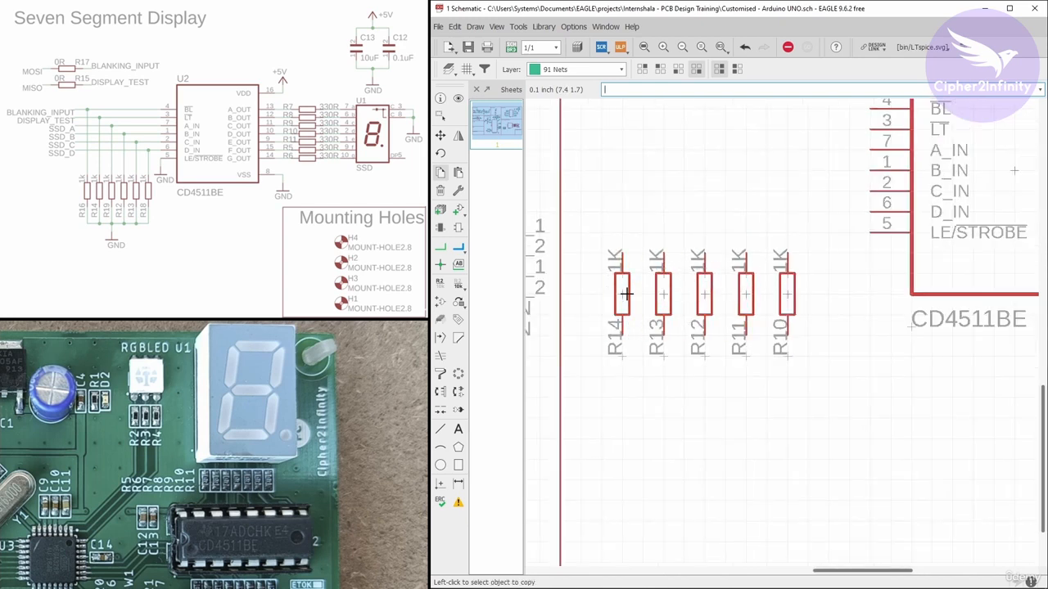
pyautogui.click(784, 289)
pyautogui.click(829, 295)
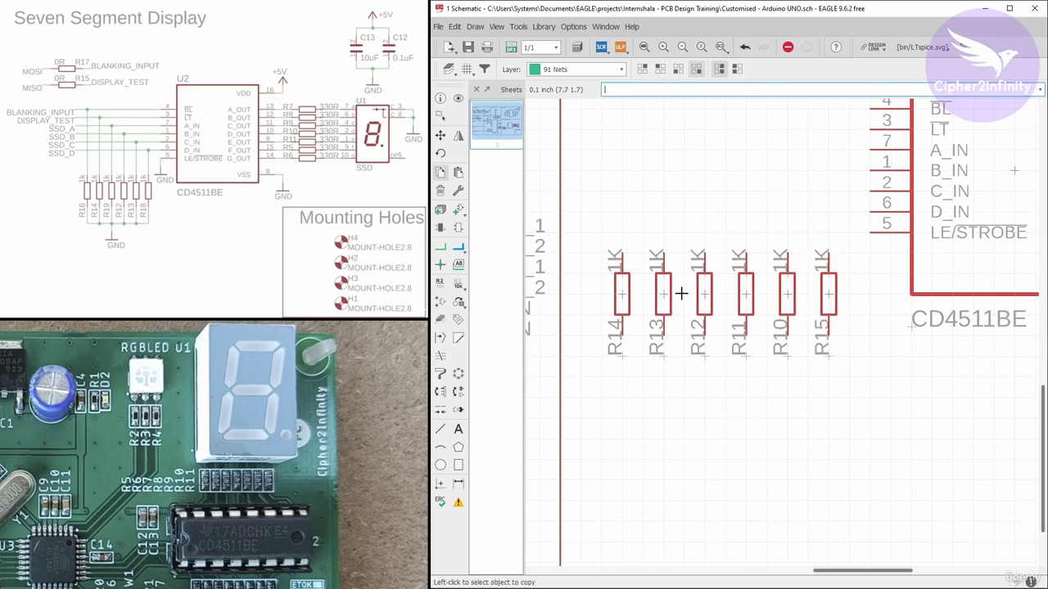
# Copy a GND symbol from the motor driver section and place it at the decoder's VSS pin
pyautogui.scroll(-1, 681, 293)
pyautogui.scroll(3, 727, 302)
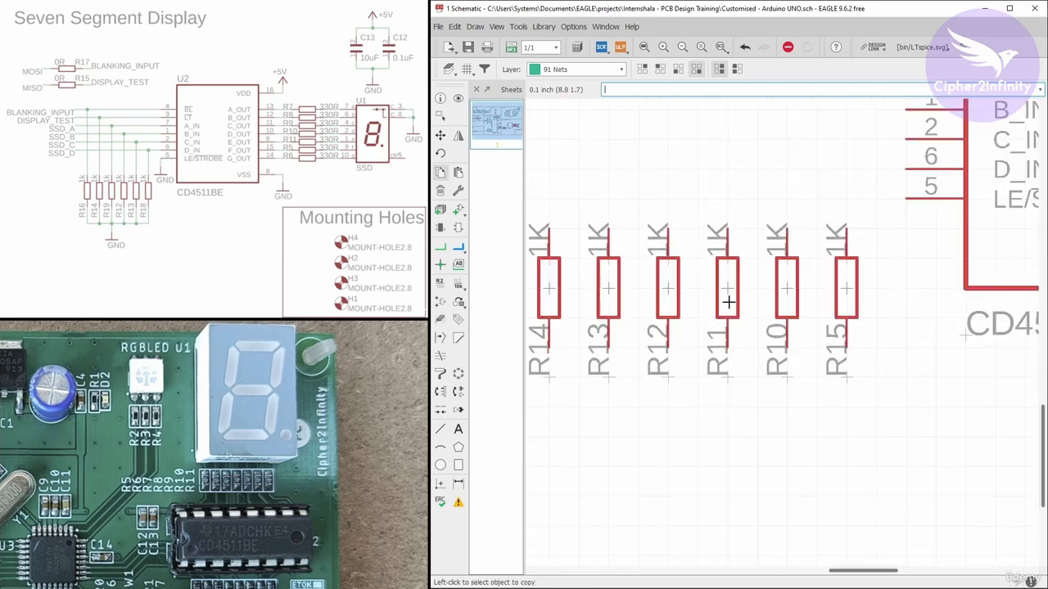
pyautogui.scroll(-3, 728, 303)
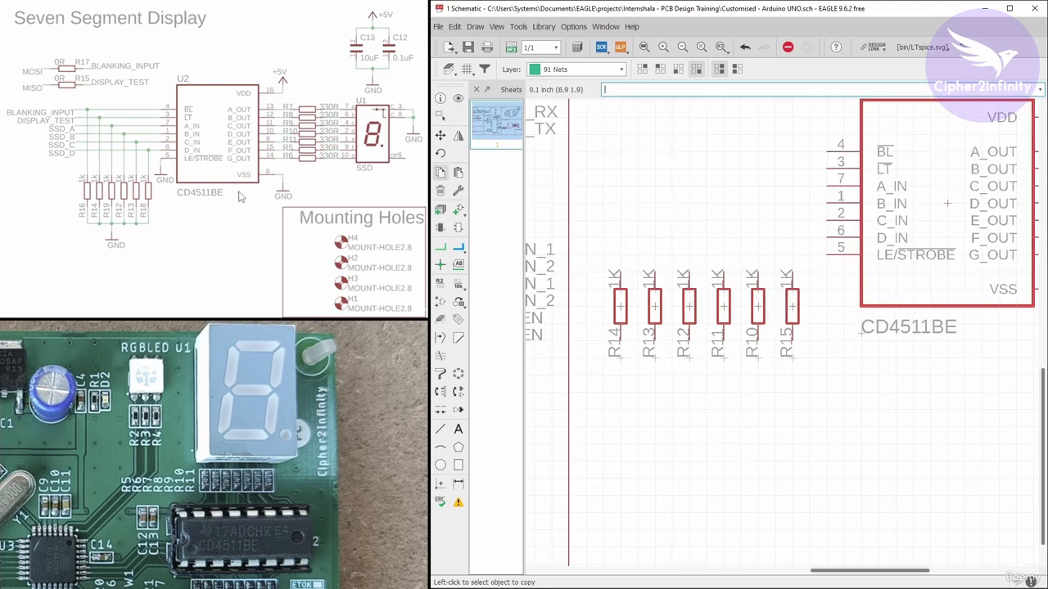
pyautogui.scroll(-2, 795, 240)
pyautogui.scroll(-1, 691, 344)
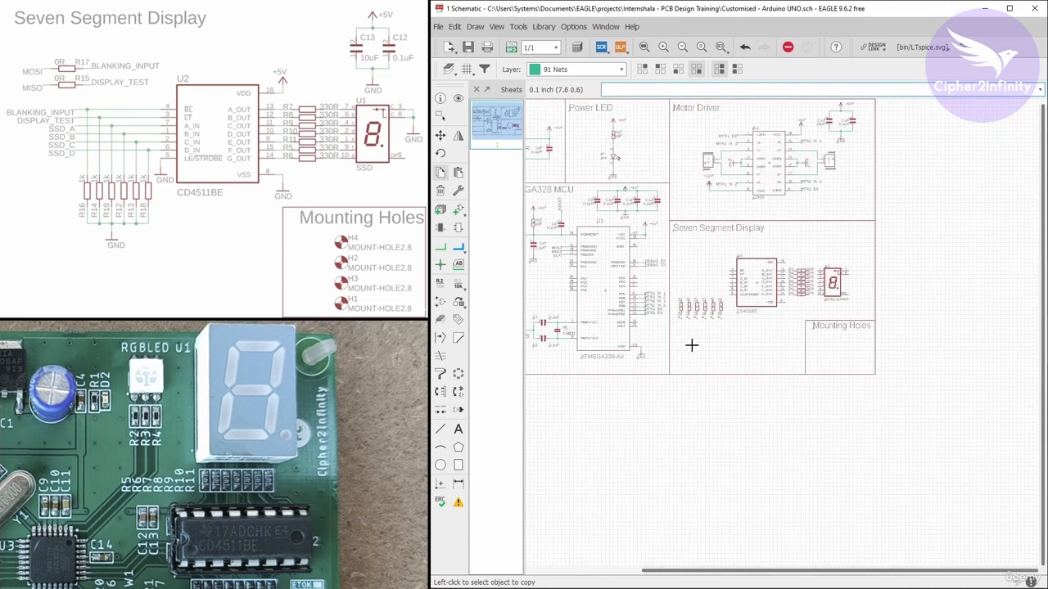
pyautogui.scroll(3, 625, 191)
pyautogui.scroll(-2, 697, 281)
pyautogui.scroll(2, 760, 182)
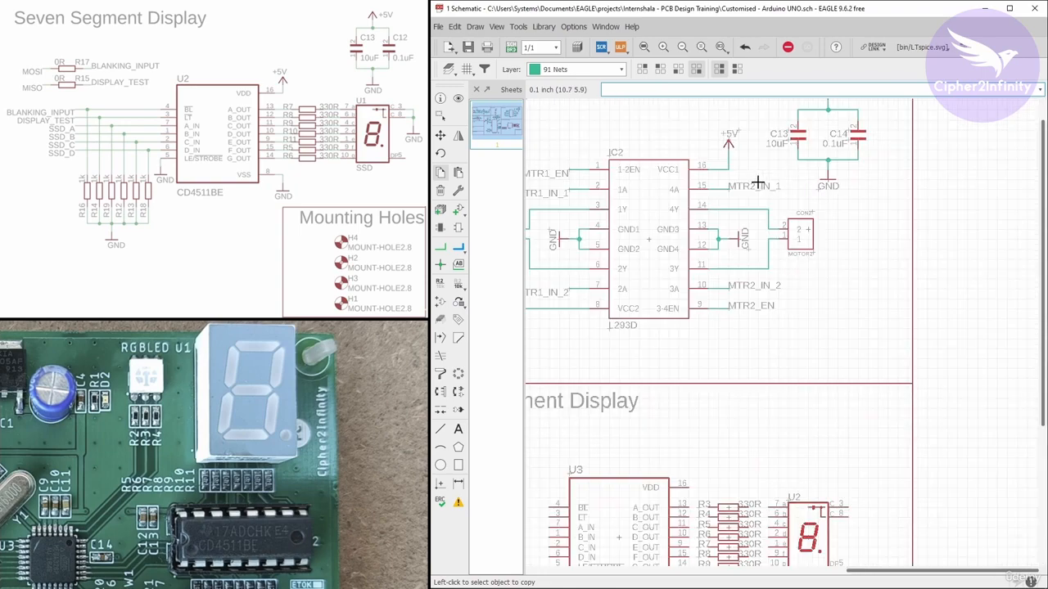
pyautogui.scroll(2, 829, 182)
pyautogui.click(824, 176)
pyautogui.scroll(-3, 778, 209)
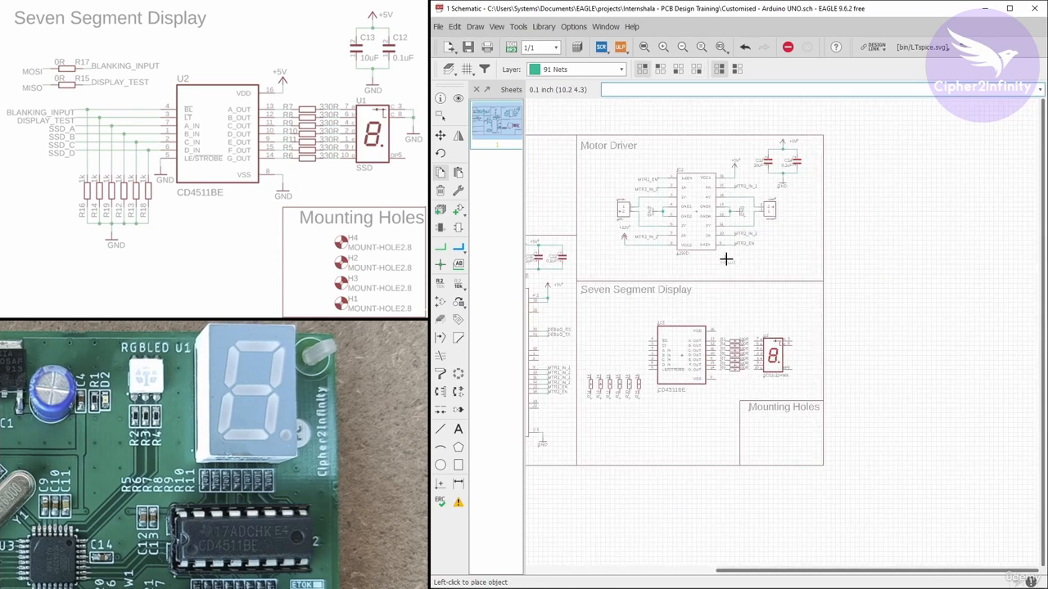
pyautogui.scroll(3, 732, 259)
pyautogui.scroll(-1, 798, 279)
pyautogui.scroll(1, 701, 401)
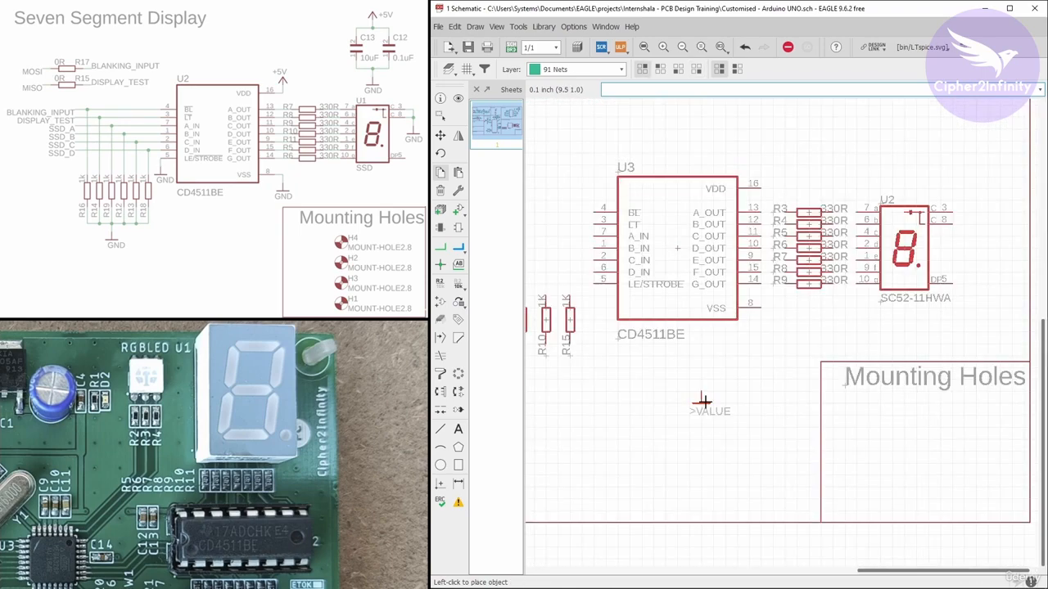
pyautogui.scroll(3, 772, 322)
pyautogui.click(736, 328)
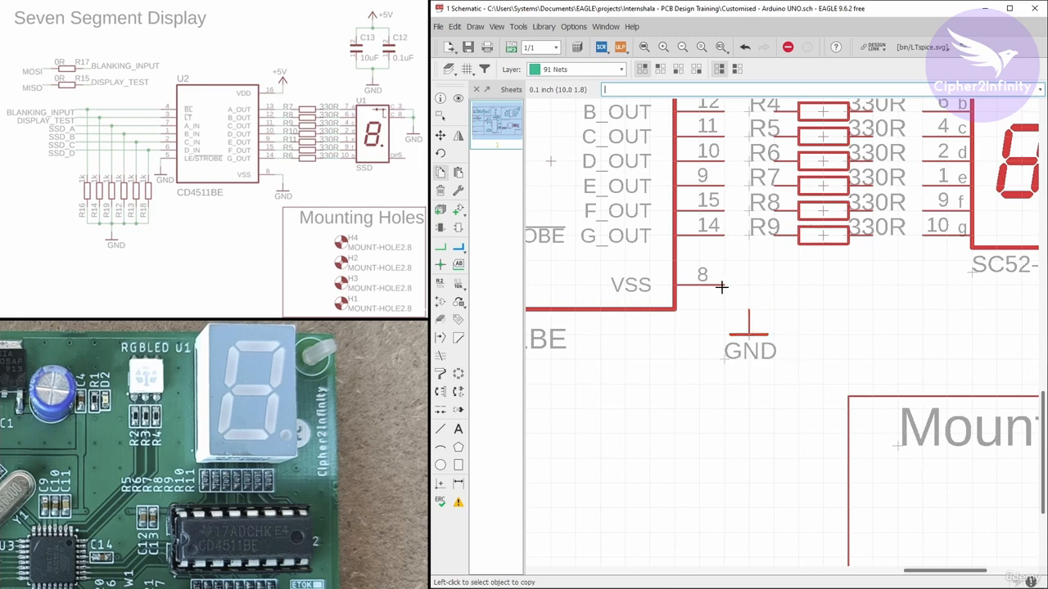
# Copy a +5V supply symbol and place it above the decoder's VDD pin
pyautogui.scroll(-5, 753, 318)
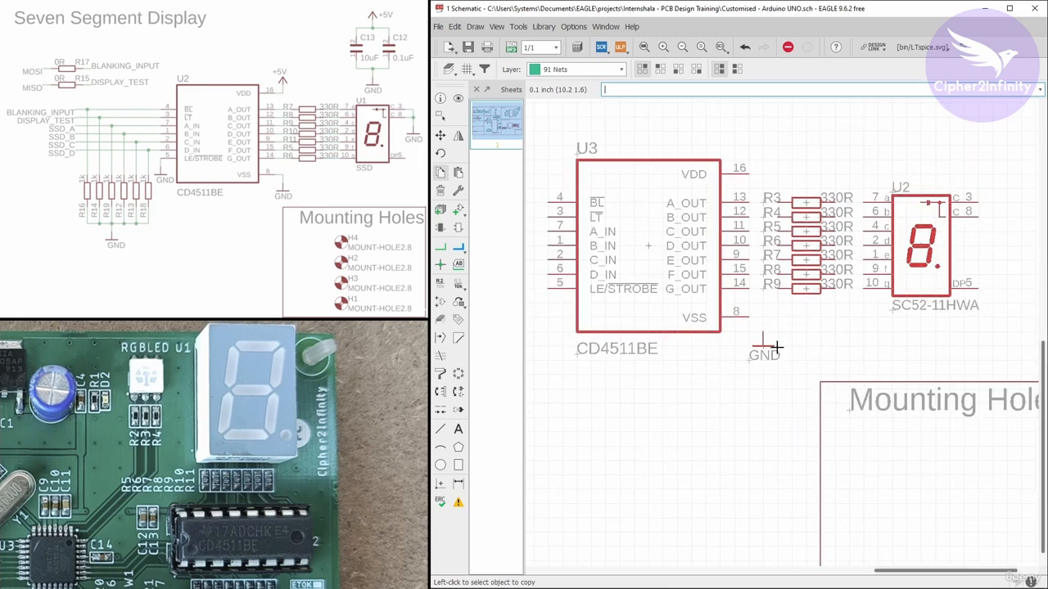
pyautogui.scroll(4, 764, 115)
pyautogui.scroll(2, 765, 116)
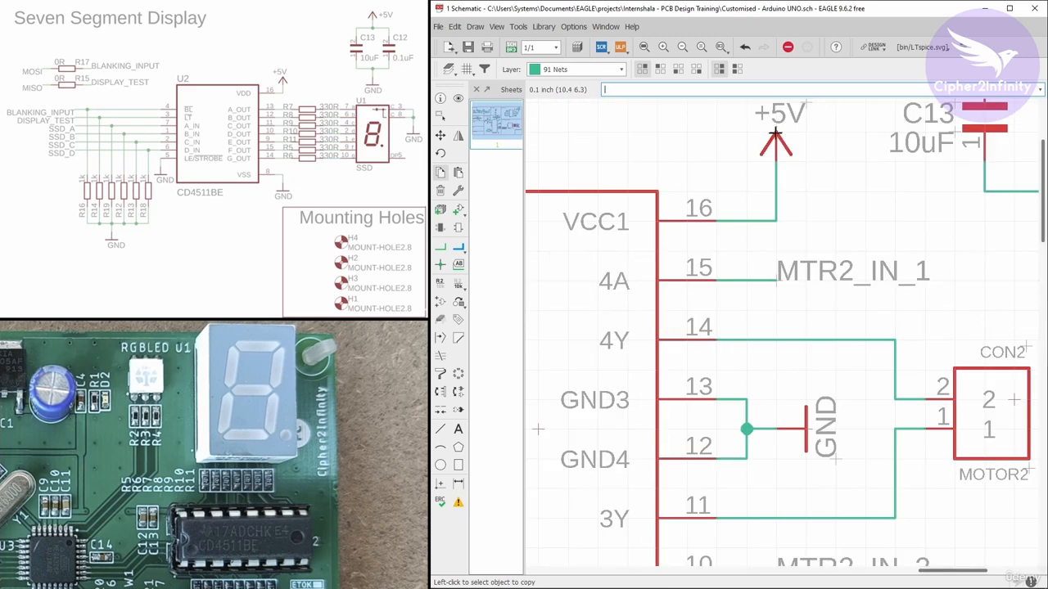
pyautogui.click(768, 117)
pyautogui.scroll(-5, 769, 117)
pyautogui.scroll(4, 745, 327)
pyautogui.scroll(1, 755, 373)
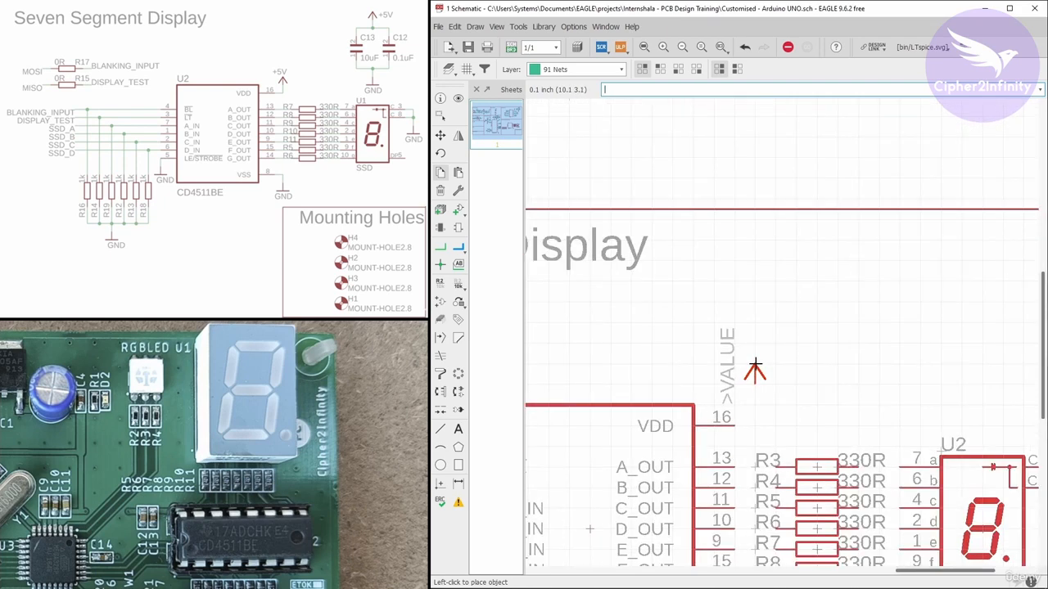
pyautogui.click(757, 368)
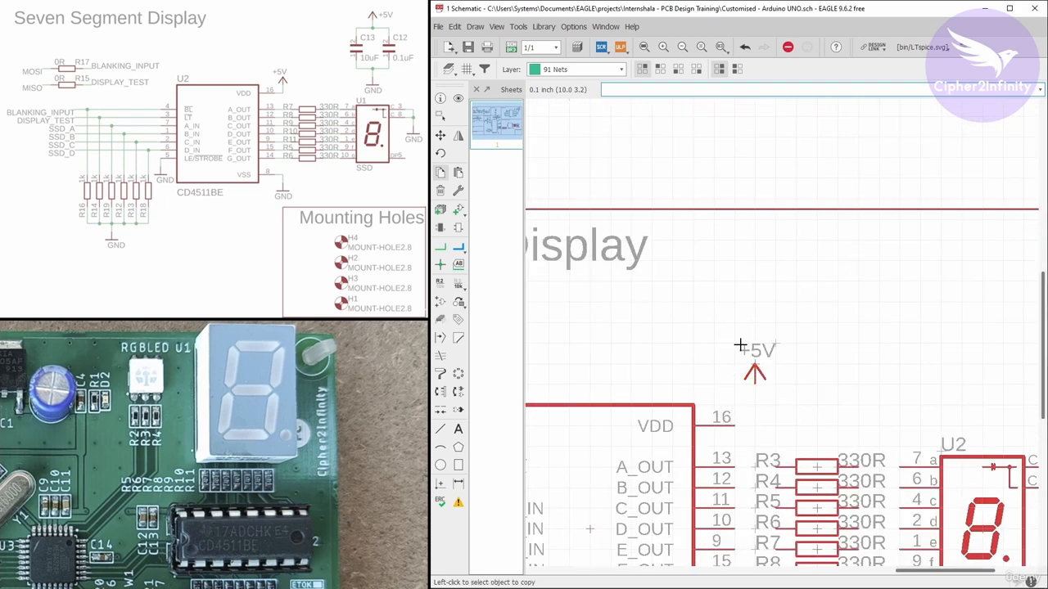
# Copy the 10uF capacitor from the motor driver section into the seven-segment section above the display
pyautogui.scroll(-4, 739, 313)
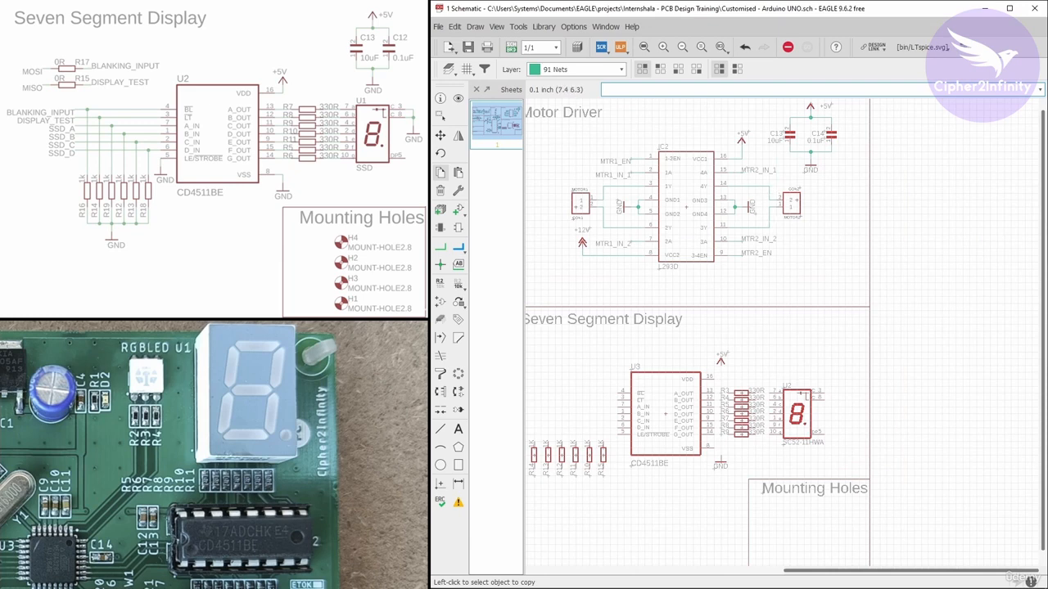
pyautogui.moveTo(768, 219); pyautogui.dragTo(727, 284, button='middle')
pyautogui.scroll(2, 744, 182)
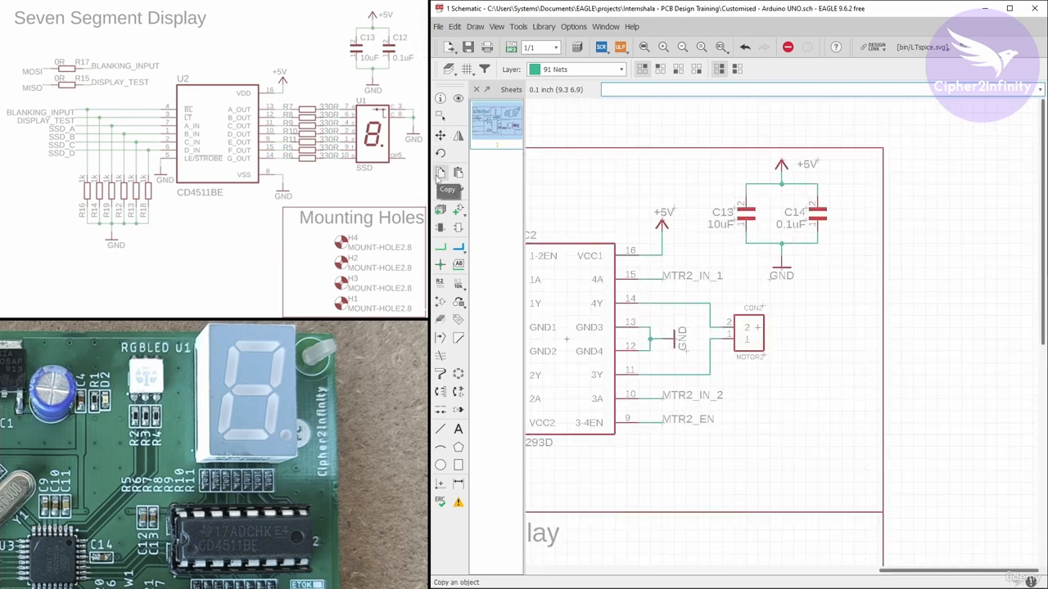
pyautogui.click(720, 212)
pyautogui.scroll(-4, 732, 184)
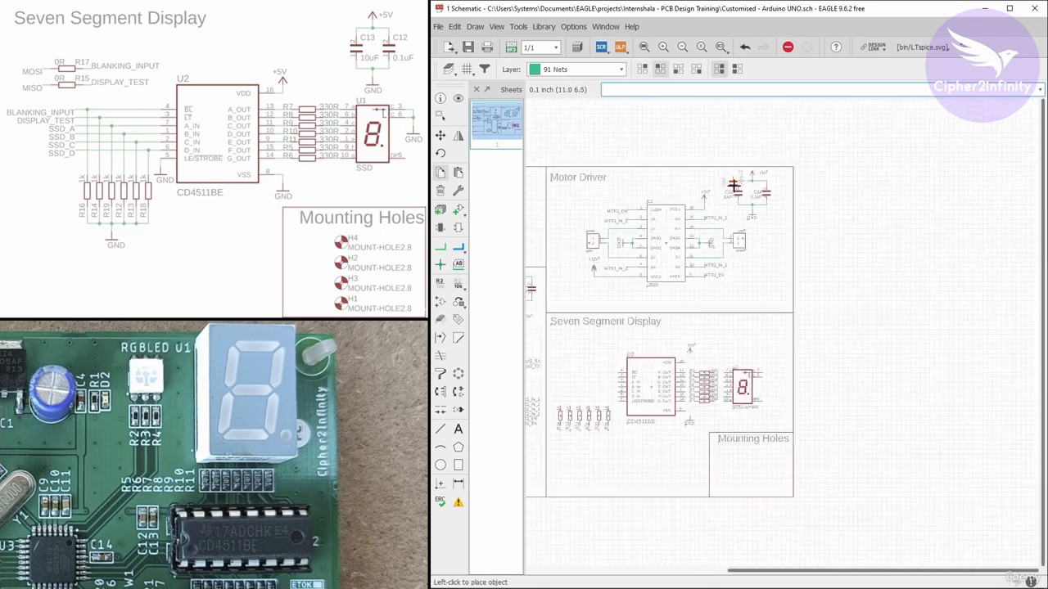
pyautogui.scroll(2, 741, 340)
# Copy the 0.1uF capacitor from the motor driver section and place it beside the 10uF copy
pyautogui.scroll(-3, 753, 332)
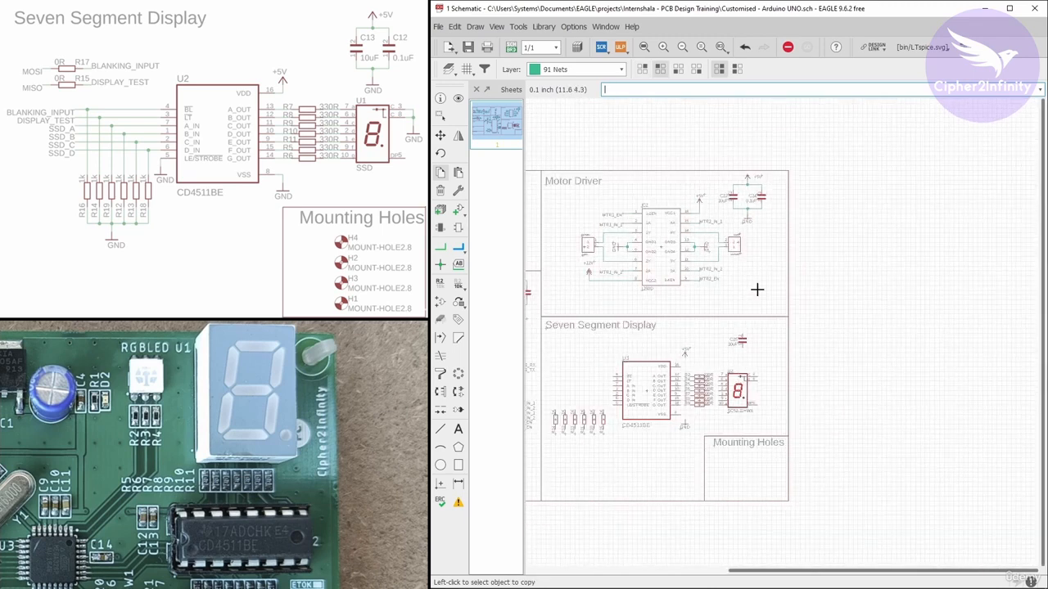
pyautogui.scroll(4, 760, 209)
pyautogui.click(764, 174)
pyautogui.scroll(-3, 773, 246)
pyautogui.scroll(5, 788, 284)
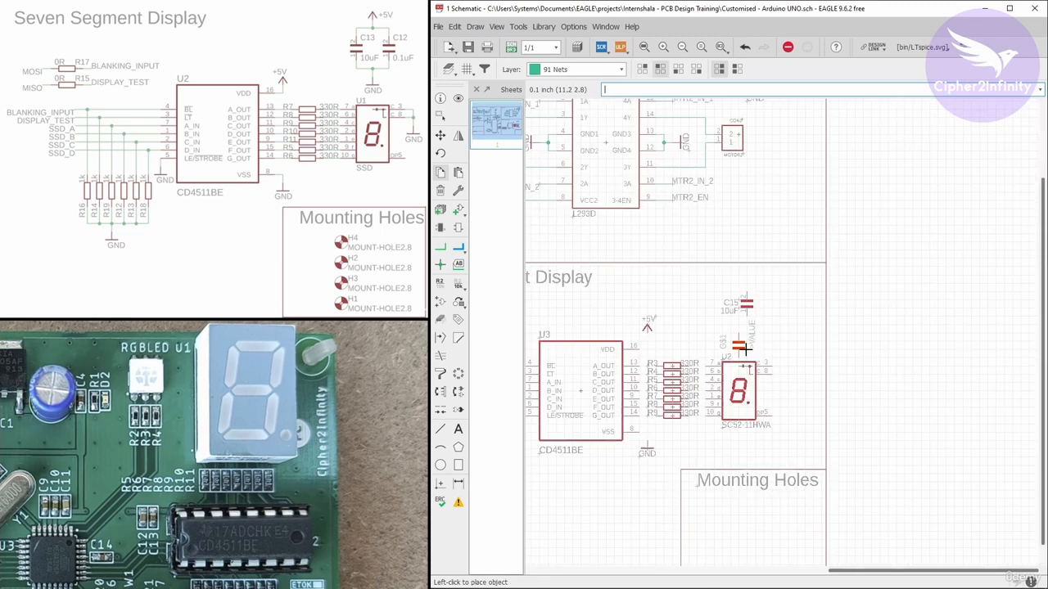
pyautogui.click(789, 283)
pyautogui.scroll(-3, 852, 264)
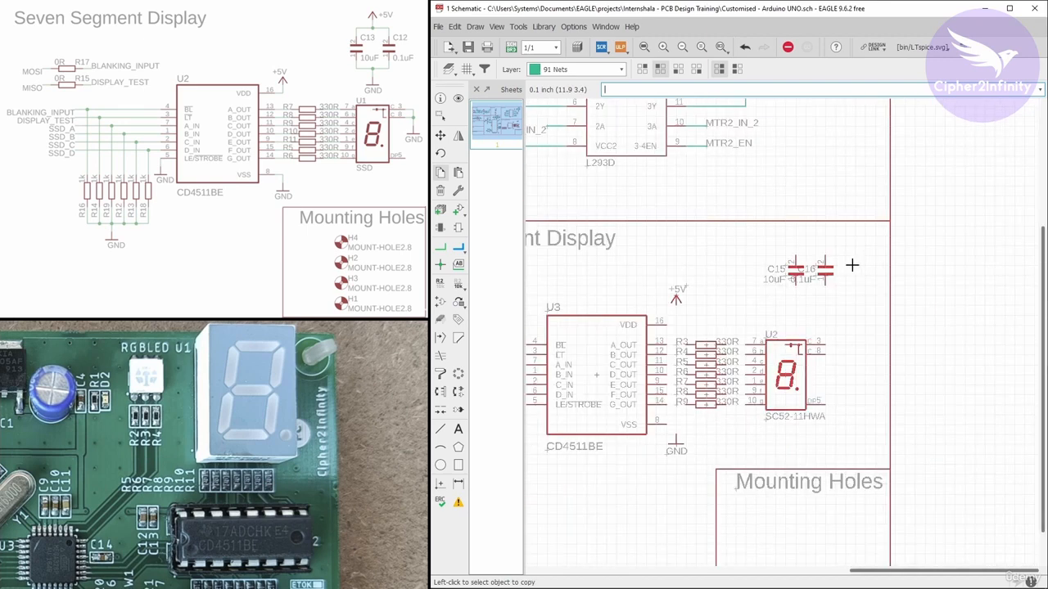
# Copy a 1k resistor and place the copy just below the Seven Segment Display title
pyautogui.scroll(-3, 878, 257)
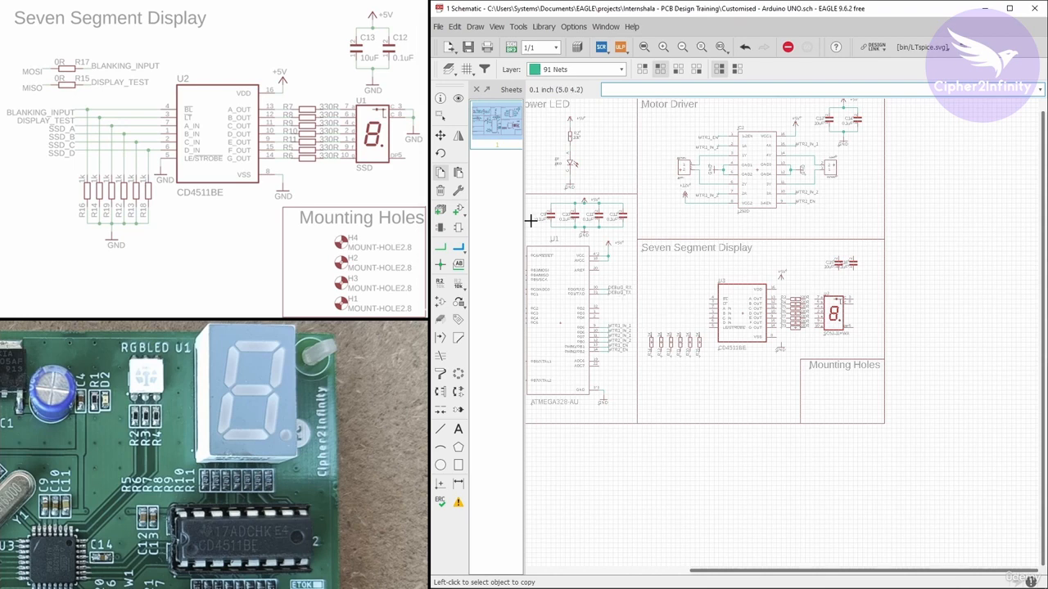
pyautogui.scroll(5, 632, 332)
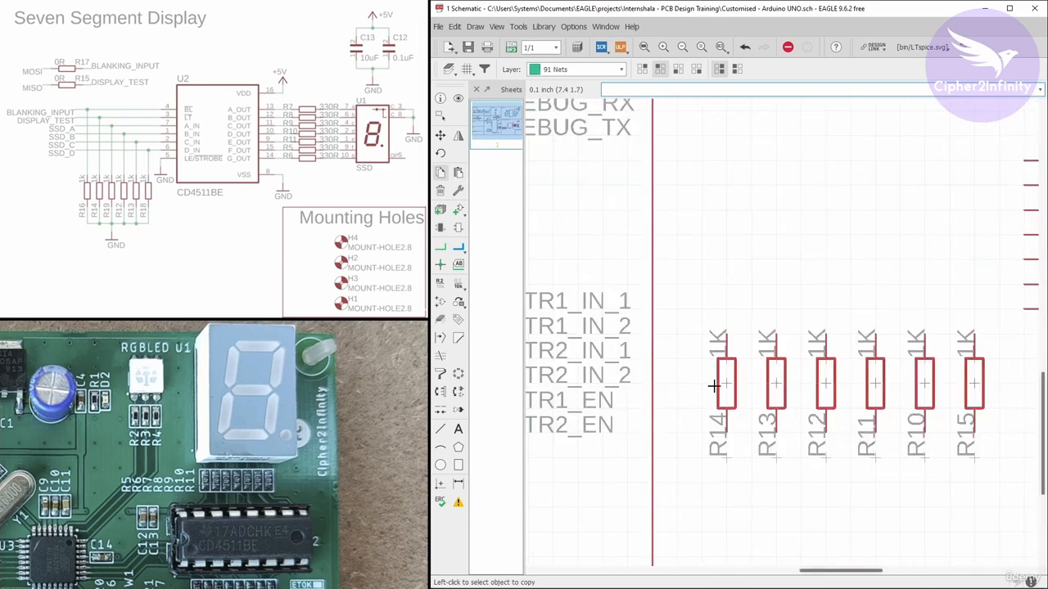
pyautogui.click(724, 383)
pyautogui.scroll(-3, 725, 376)
pyautogui.scroll(1, 743, 244)
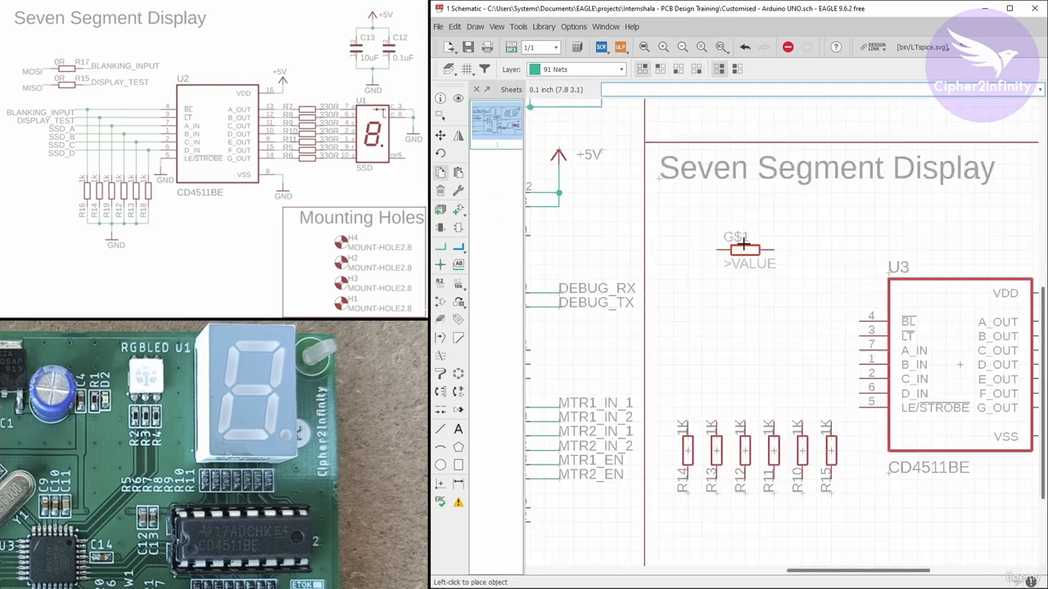
pyautogui.scroll(1, 743, 244)
pyautogui.click(709, 219)
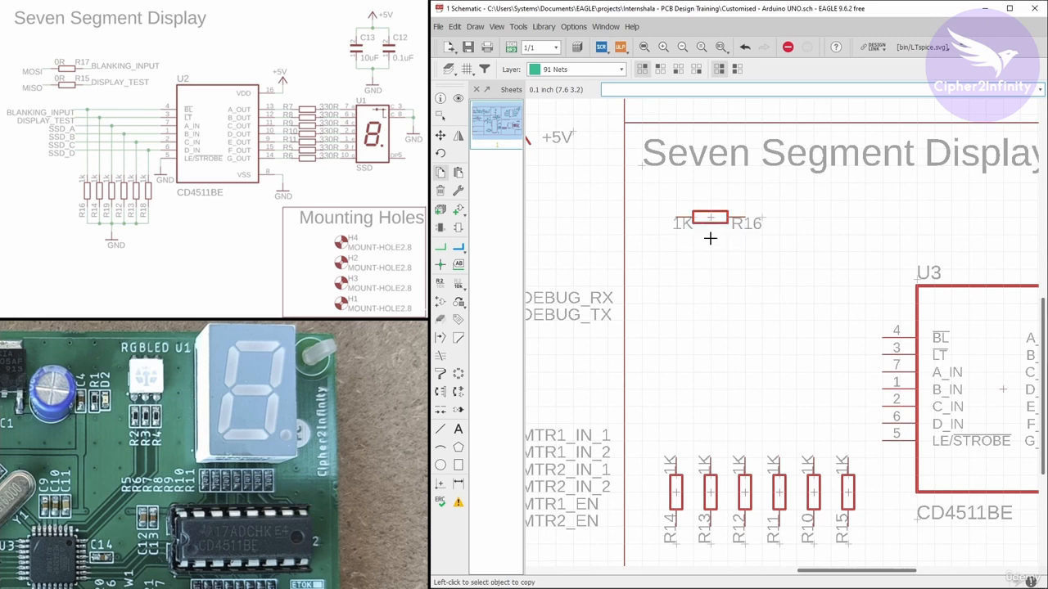
# Change the new resistor R16's value to 0R, accepting the warning about a non-definable value
pyautogui.rightClick(710, 218)
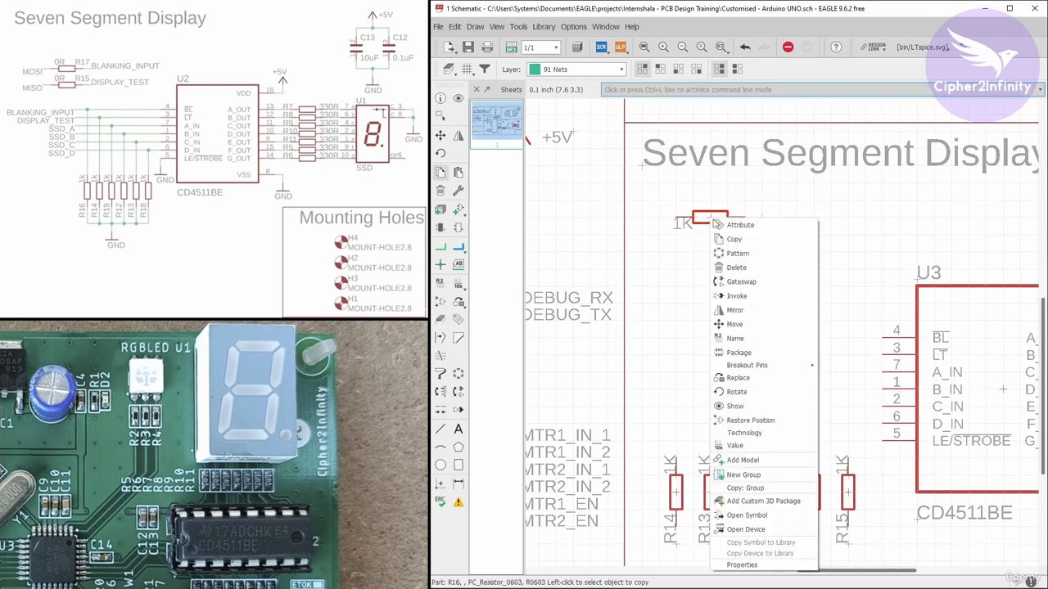
pyautogui.click(724, 442)
pyautogui.moveTo(735, 418); pyautogui.dragTo(742, 270)
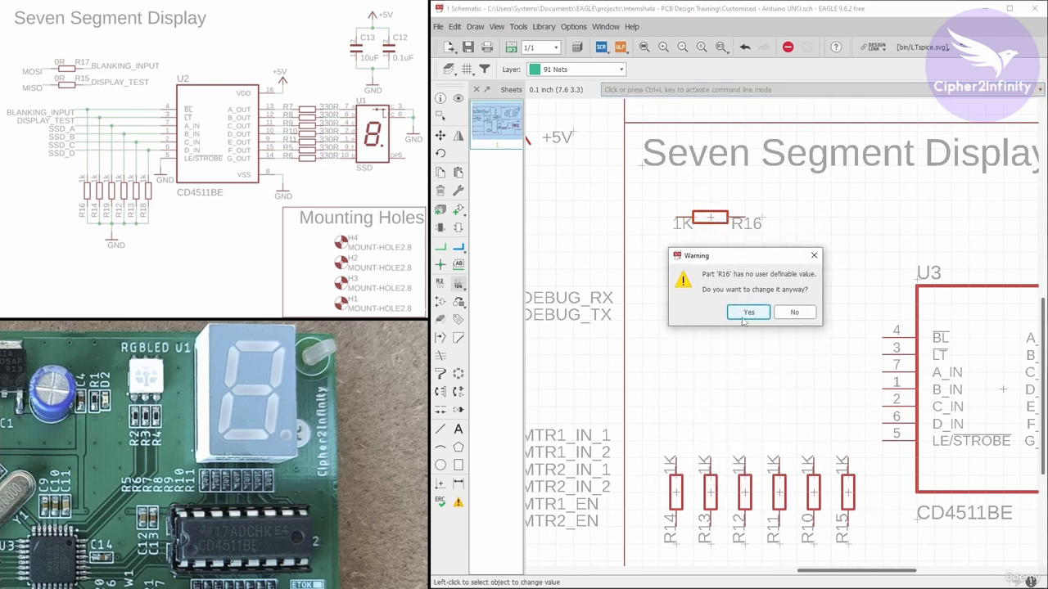
pyautogui.click(746, 317)
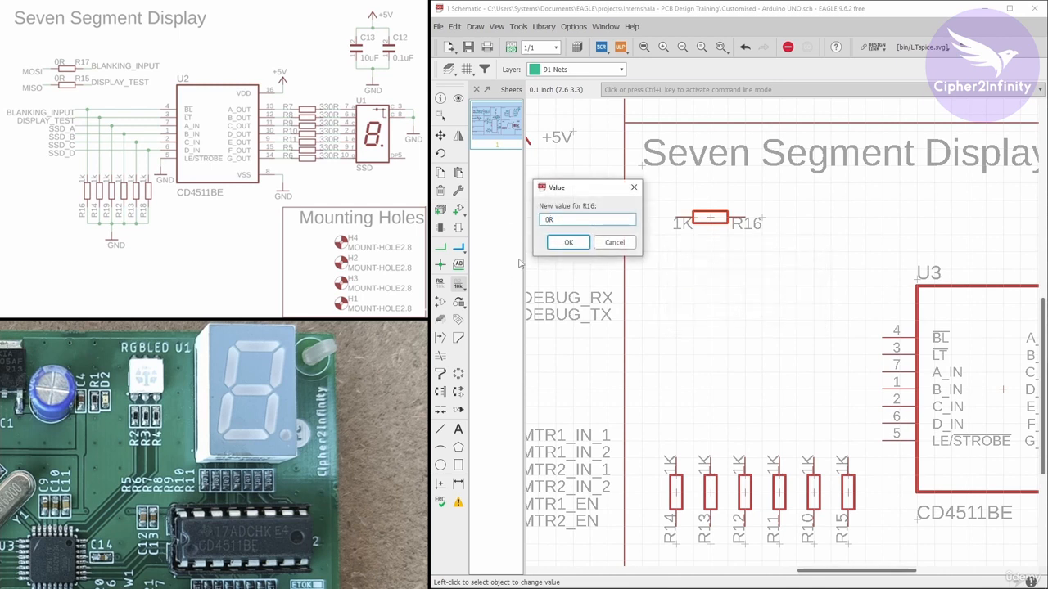
pyautogui.click(568, 242)
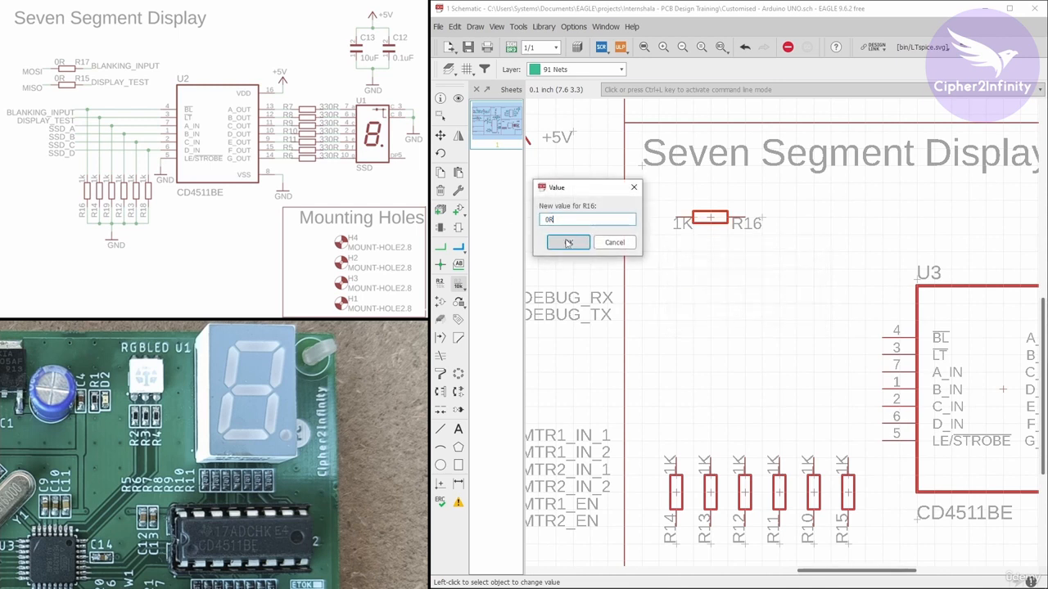
# Copy the 0R resistor and place the copy directly below it
pyautogui.click(439, 172)
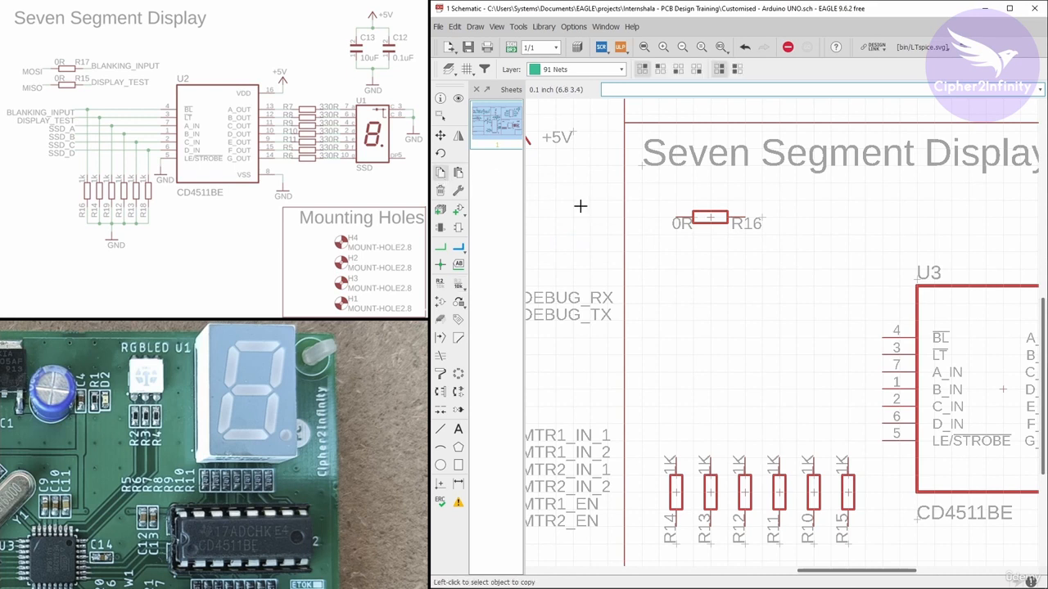
pyautogui.click(711, 218)
pyautogui.click(710, 250)
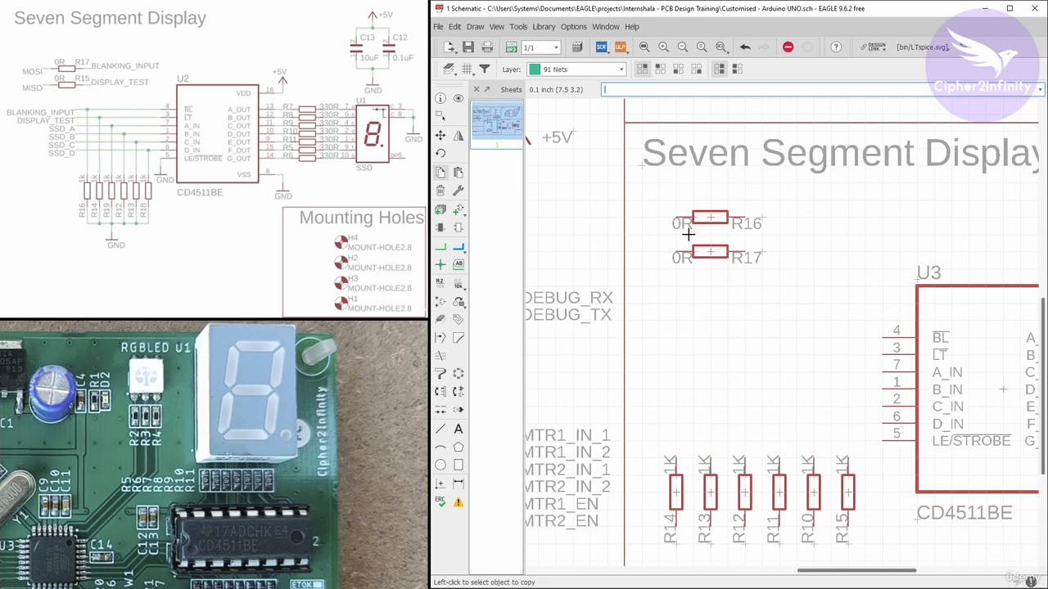
# Copy a GND symbol and place it at the decoder's LE/STROBE pin
pyautogui.scroll(-2, 674, 239)
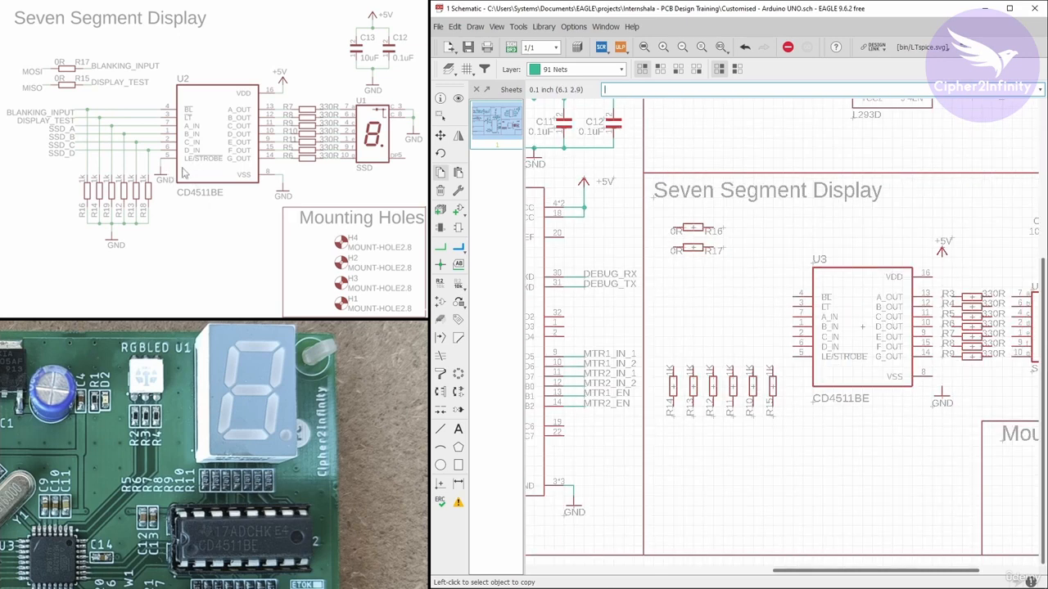
pyautogui.scroll(2, 183, 173)
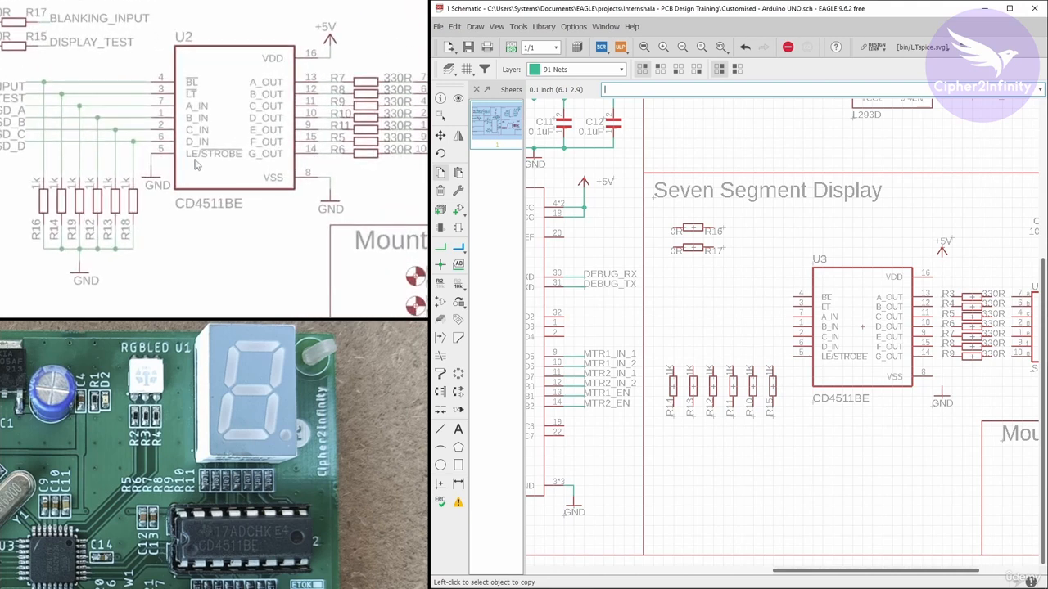
pyautogui.scroll(-3, 210, 168)
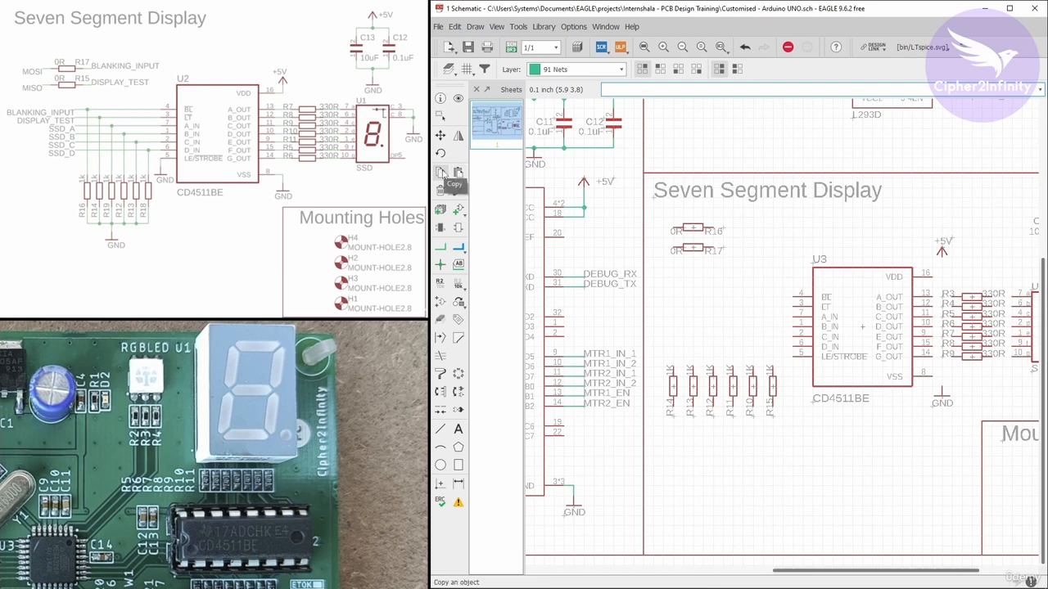
pyautogui.scroll(2, 937, 393)
pyautogui.click(940, 394)
pyautogui.scroll(3, 704, 385)
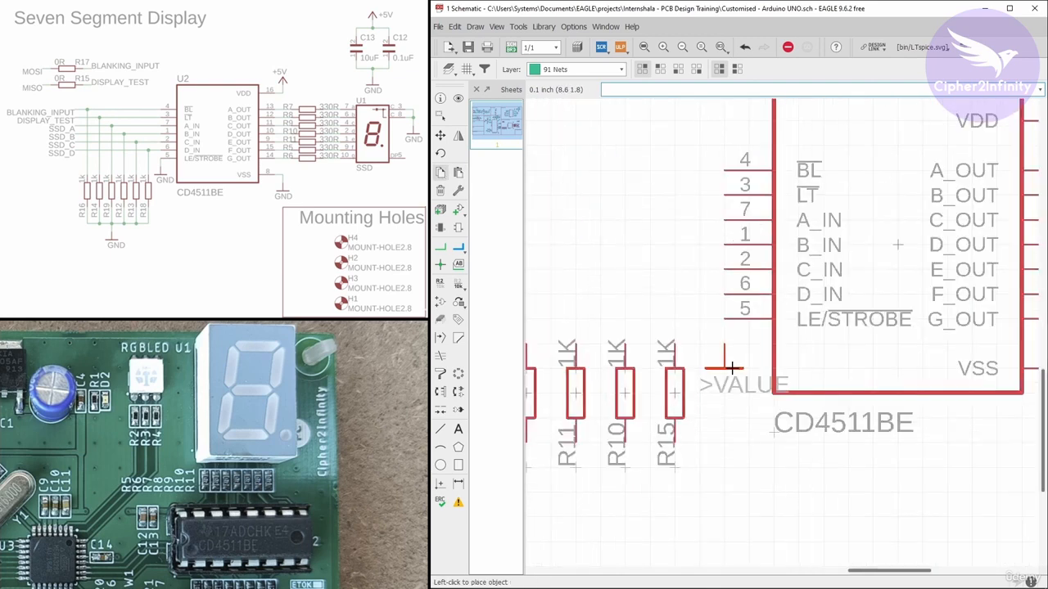
pyautogui.click(720, 368)
# Copy a GND symbol and place it to the right of the display's common pins
pyautogui.scroll(-4, 706, 407)
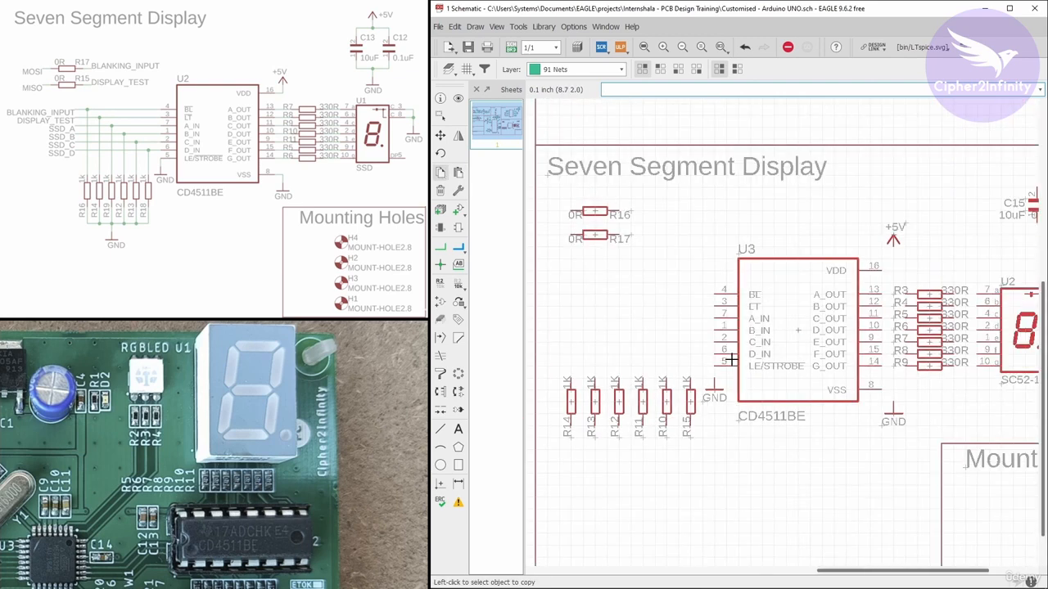
pyautogui.scroll(-3, 711, 315)
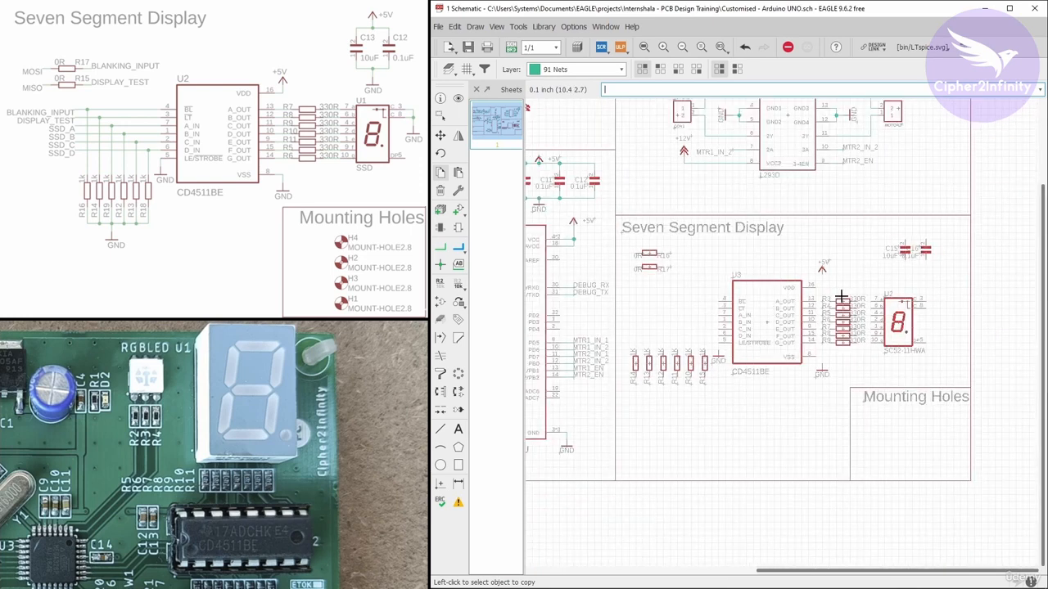
pyautogui.scroll(3, 949, 308)
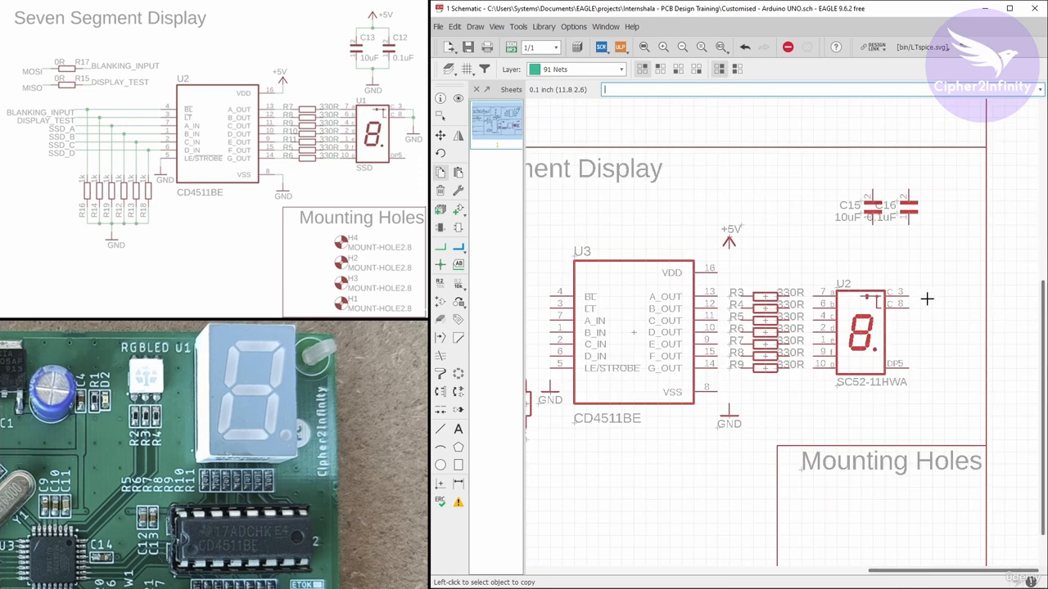
pyautogui.scroll(3, 736, 416)
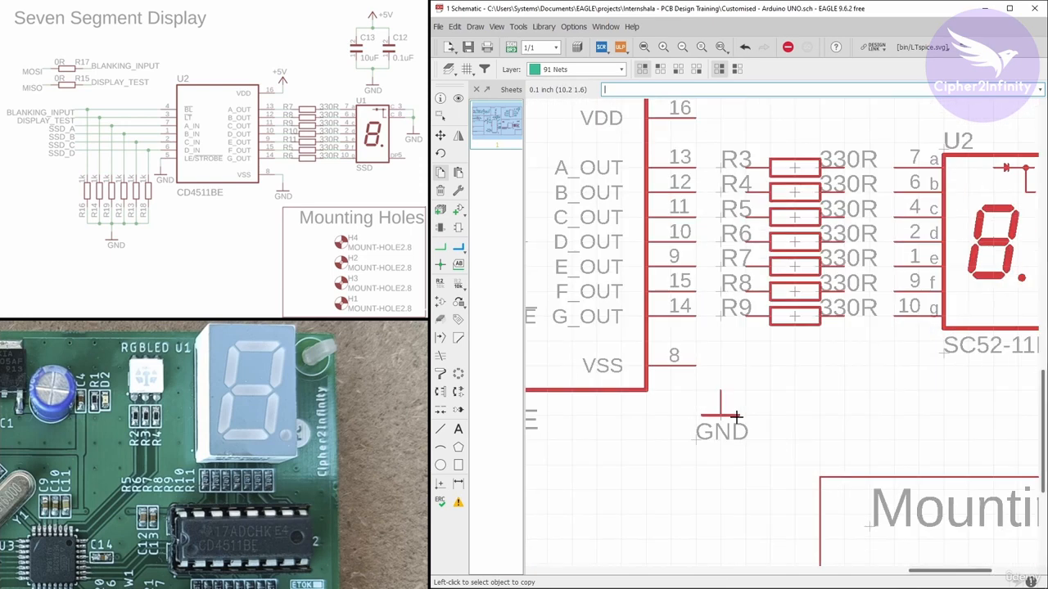
pyautogui.click(722, 415)
pyautogui.scroll(-3, 721, 415)
pyautogui.scroll(3, 870, 351)
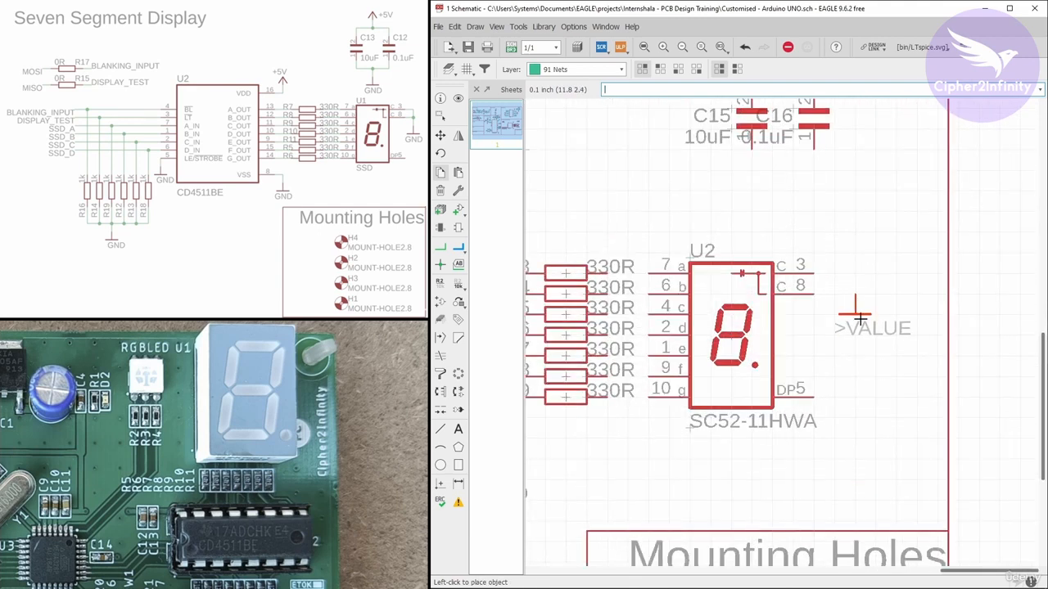
pyautogui.click(872, 316)
# Copy a +5V supply symbol and place it above the 10uF and 0.1uF capacitors
pyautogui.scroll(-3, 854, 351)
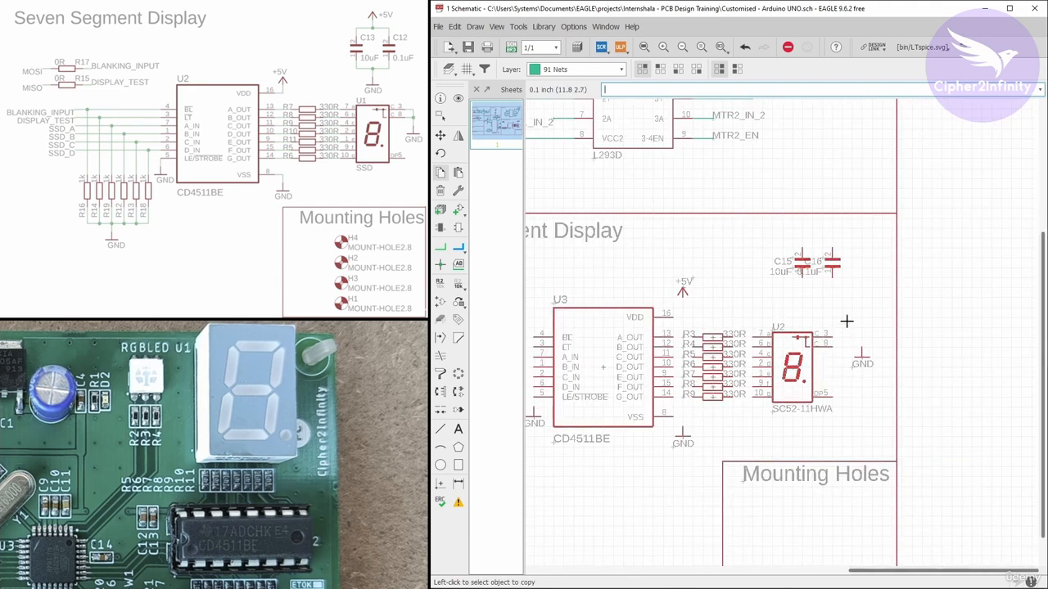
pyautogui.scroll(-3, 921, 245)
pyautogui.scroll(3, 810, 299)
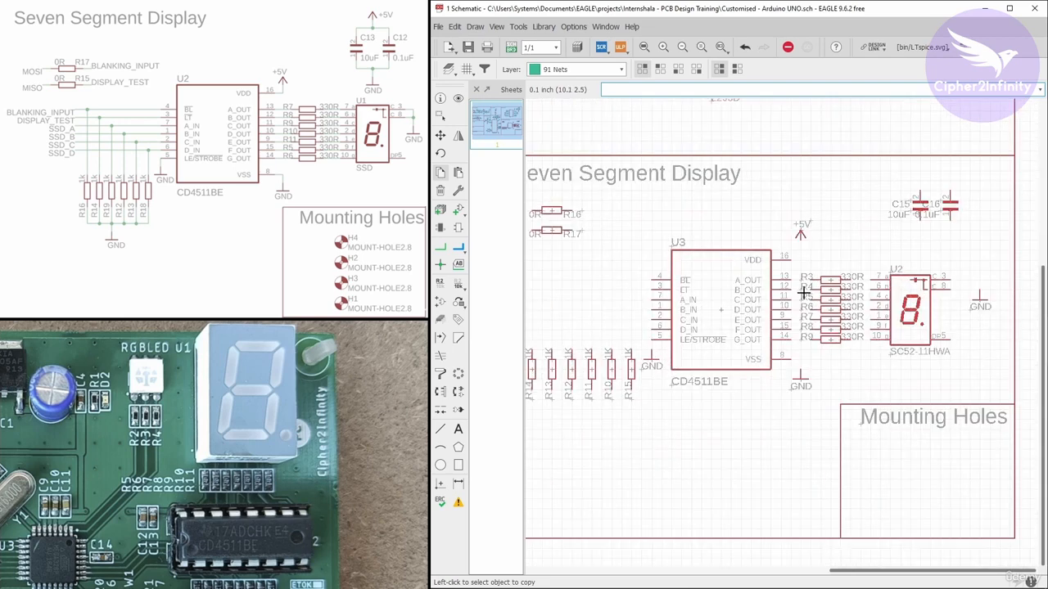
pyautogui.scroll(-1, 770, 305)
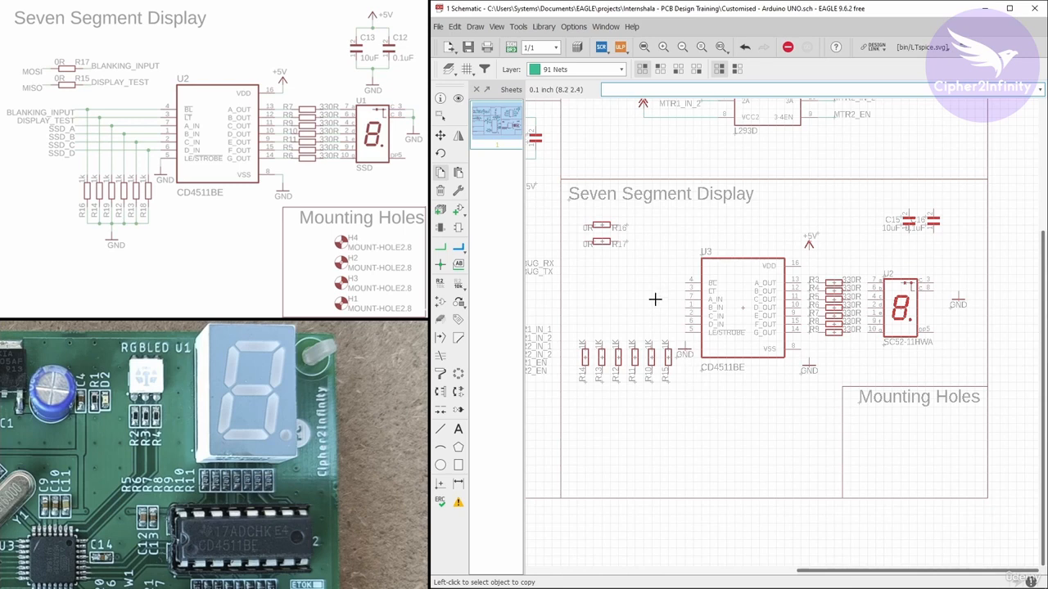
pyautogui.scroll(5, 949, 215)
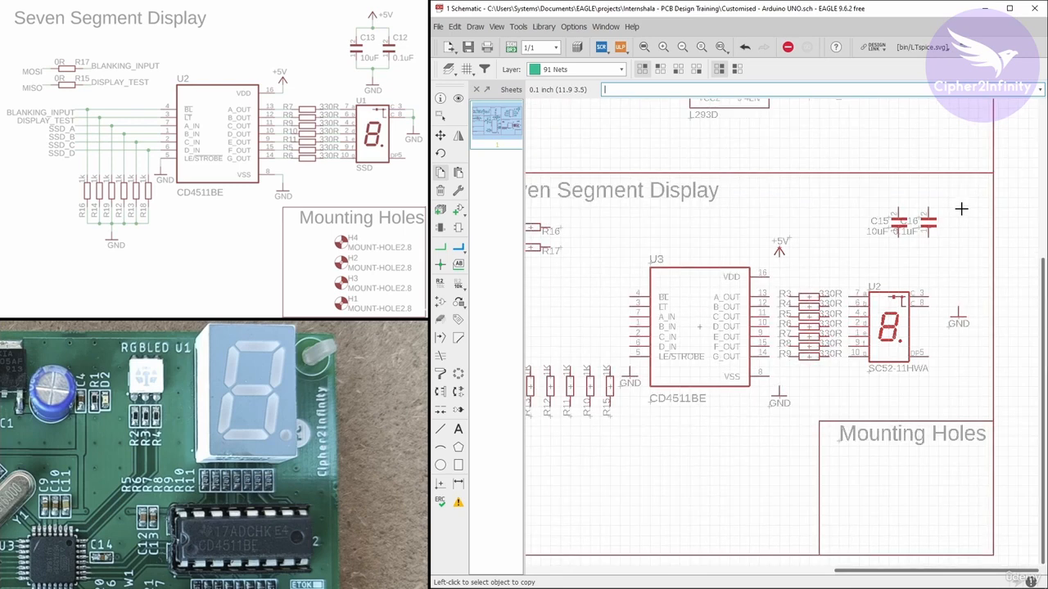
pyautogui.click(907, 224)
pyautogui.click(803, 268)
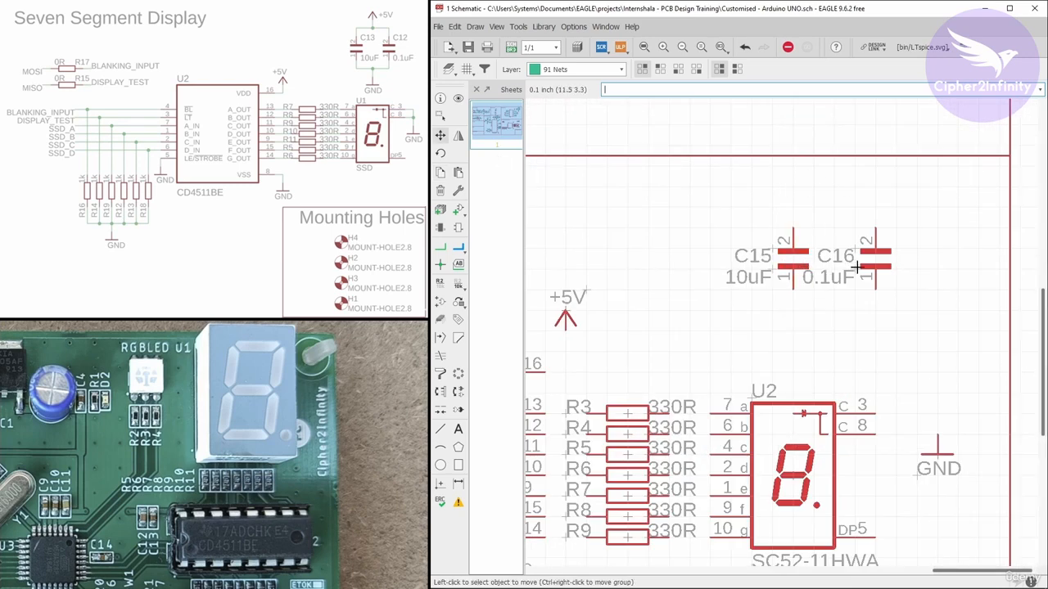
pyautogui.click(442, 172)
pyautogui.click(564, 318)
pyautogui.click(836, 177)
# Copy a GND symbol and place it below the two capacitors
pyautogui.scroll(-1, 743, 224)
pyautogui.click(904, 418)
pyautogui.scroll(2, 851, 352)
pyautogui.click(802, 321)
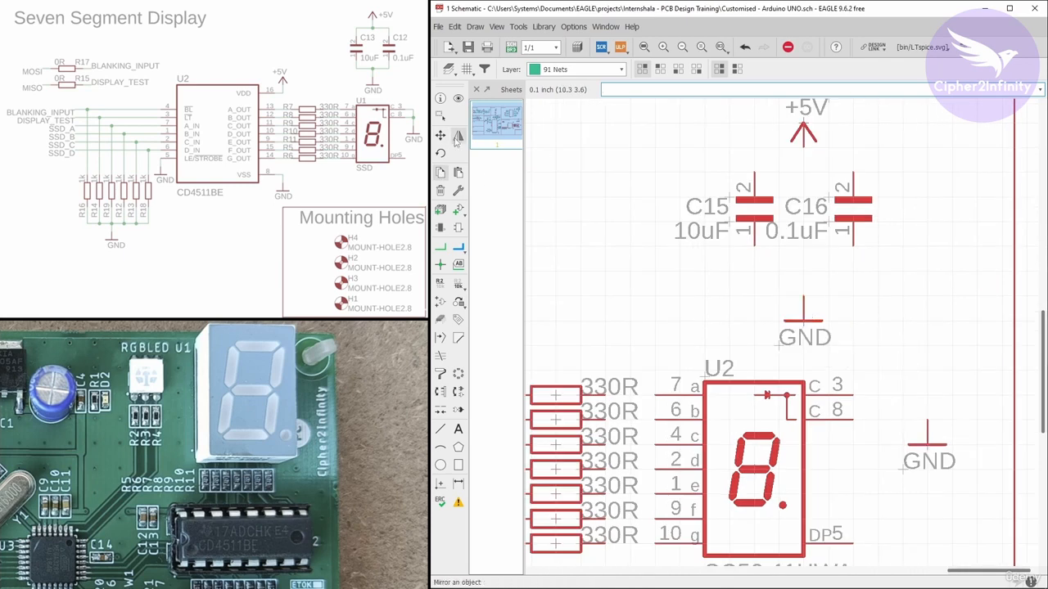
# Group the two capacitors with their +5V and GND symbols and move them above the display
pyautogui.click(441, 136)
pyautogui.scroll(-5, 772, 264)
pyautogui.scroll(5, 785, 215)
pyautogui.click(440, 117)
pyautogui.moveTo(628, 190); pyautogui.dragTo(894, 302)
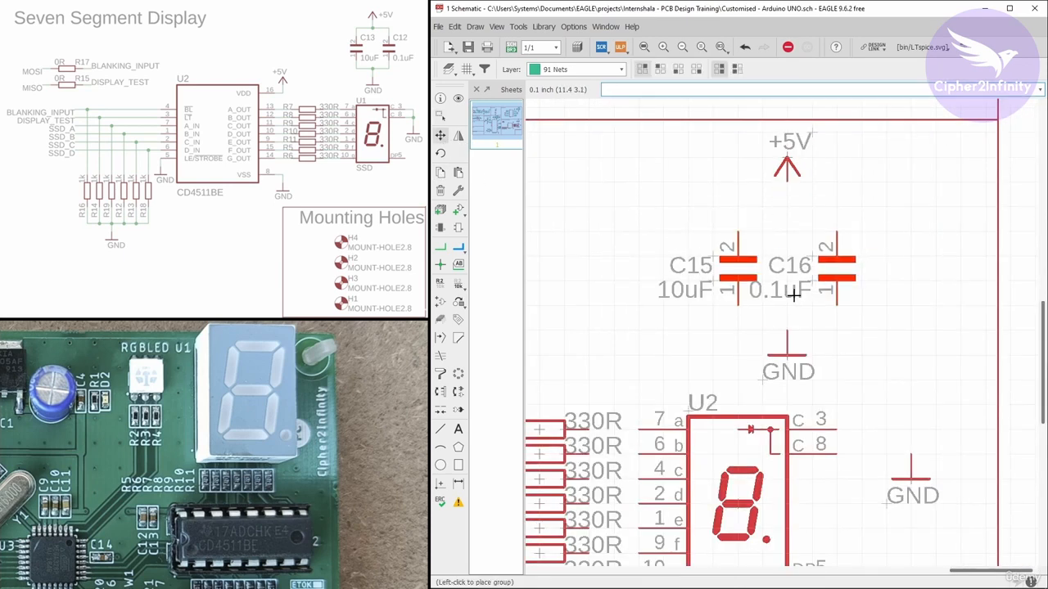
pyautogui.click(795, 284)
pyautogui.click(441, 116)
pyautogui.moveTo(628, 190); pyautogui.dragTo(894, 302)
pyautogui.click(440, 136)
pyautogui.rightClick(604, 190)
pyautogui.click(629, 199)
pyautogui.click(629, 221)
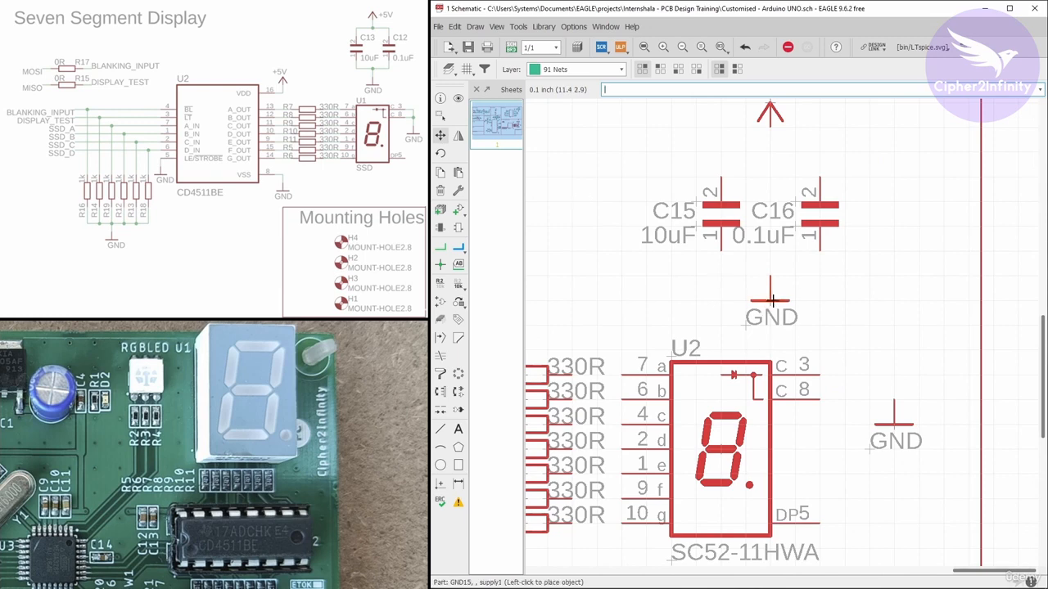
pyautogui.click(440, 116)
pyautogui.scroll(-2, 770, 262)
pyautogui.moveTo(656, 136); pyautogui.dragTo(771, 257)
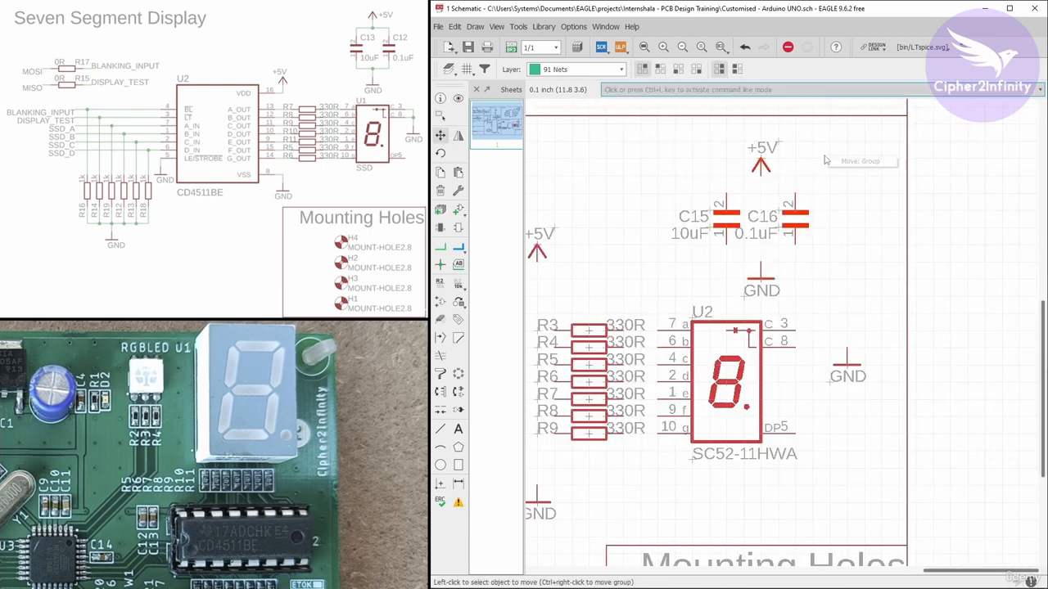
pyautogui.scroll(-2, 870, 262)
pyautogui.scroll(2, 595, 163)
pyautogui.click(440, 136)
pyautogui.click(809, 353)
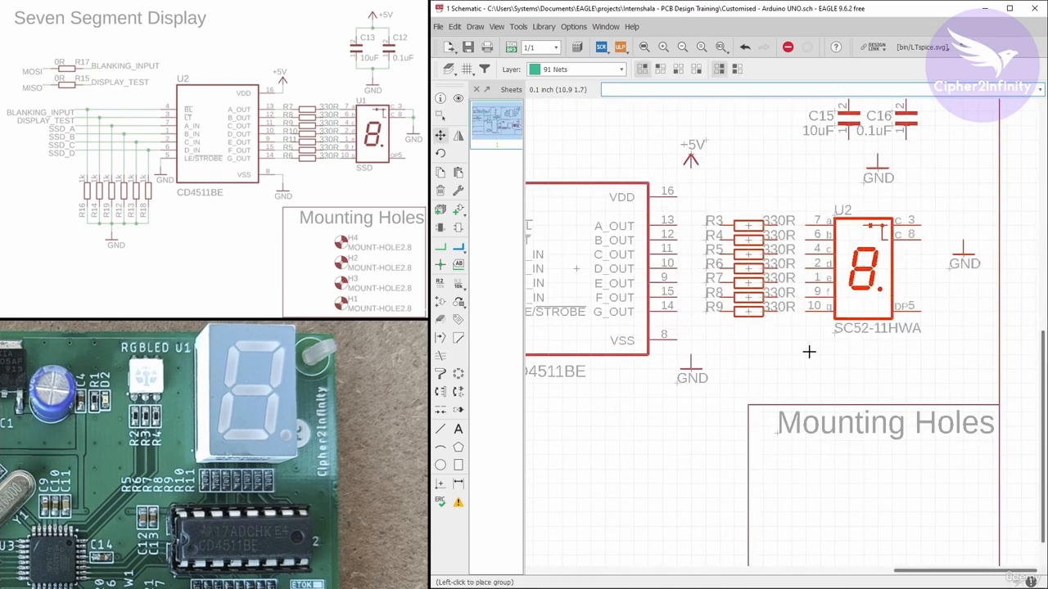
# Group the display with its GND symbol and shift them slightly to the right
pyautogui.click(441, 116)
pyautogui.moveTo(803, 193); pyautogui.dragTo(985, 334)
pyautogui.click(441, 136)
pyautogui.rightClick(954, 328)
pyautogui.click(978, 337)
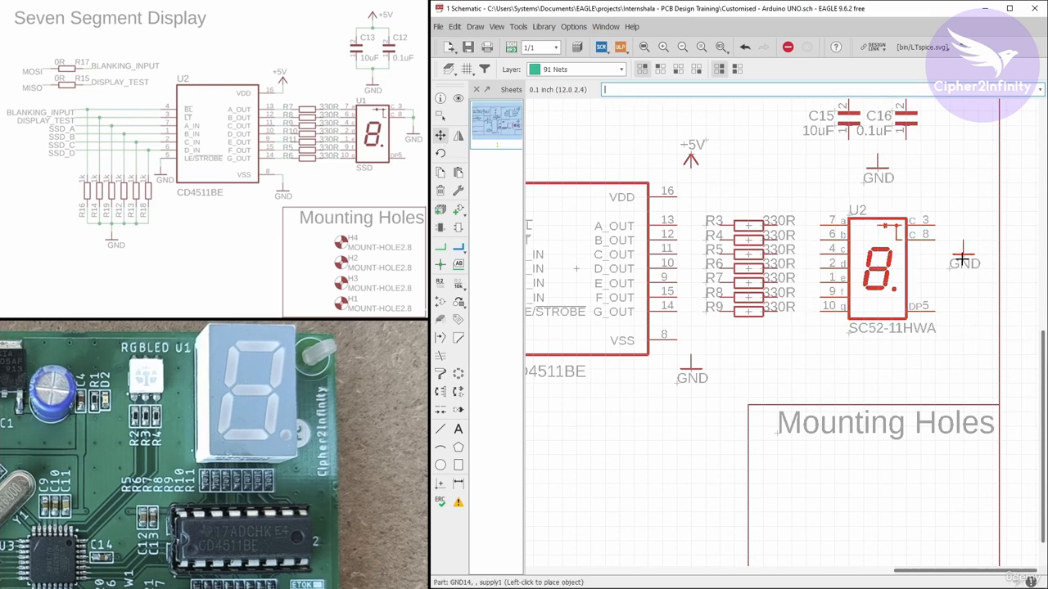
# Move the six 1K resistors R10 to R15 together into a compact side-by-side row
pyautogui.scroll(-2, 962, 254)
pyautogui.scroll(2, 688, 286)
pyautogui.scroll(2, 582, 354)
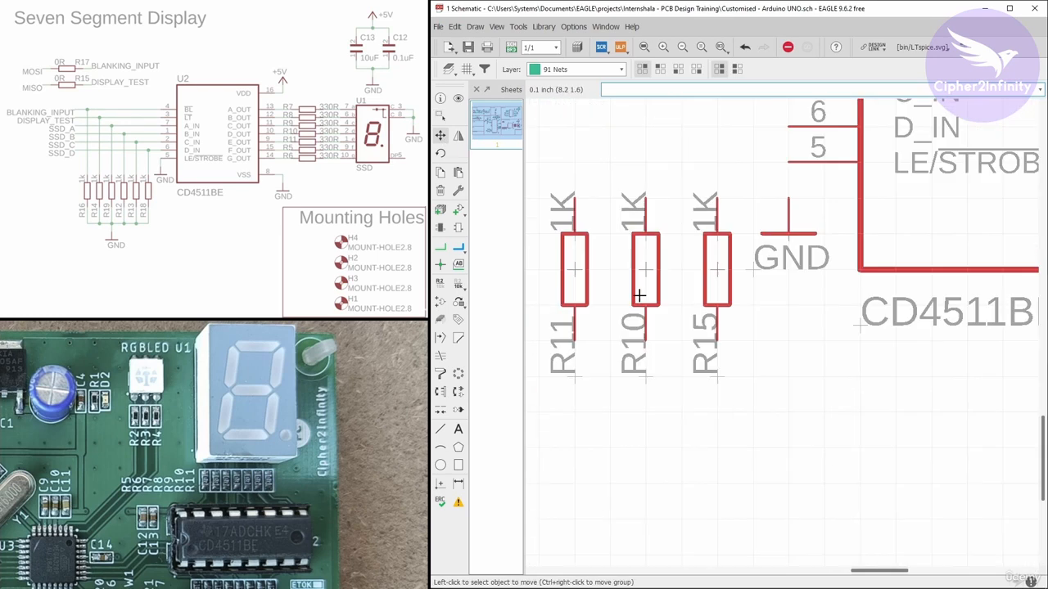
pyautogui.click(467, 68)
pyautogui.click(472, 146)
pyautogui.scroll(-4, 773, 325)
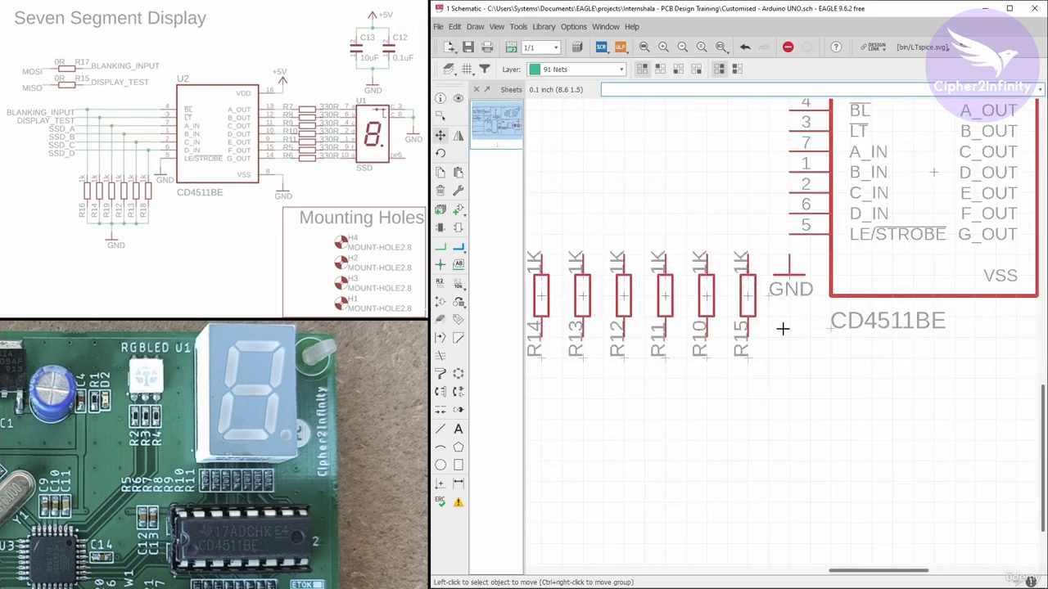
pyautogui.scroll(1, 770, 309)
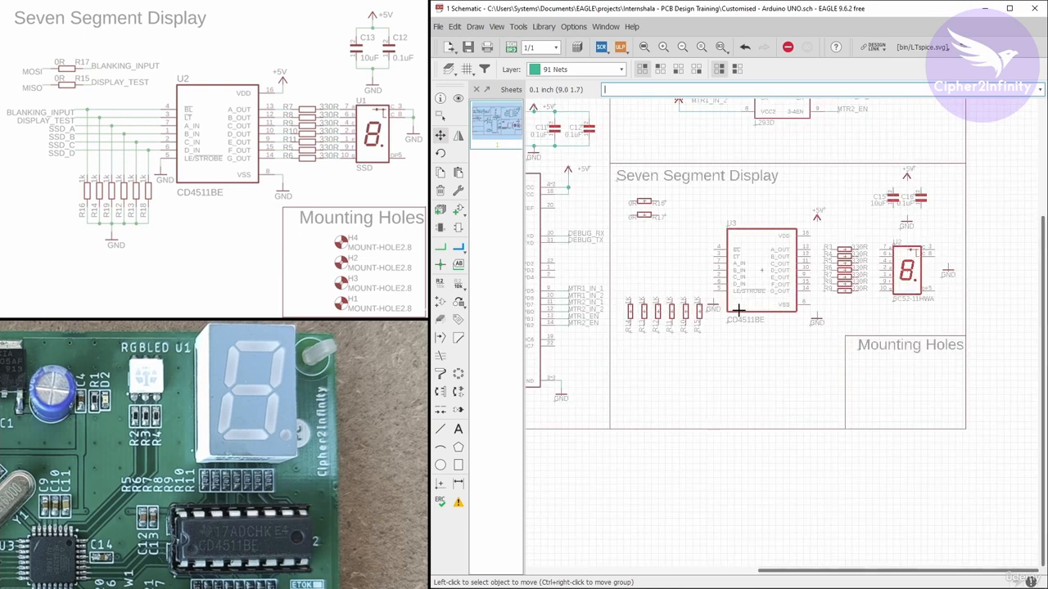
pyautogui.scroll(3, 737, 310)
pyautogui.scroll(-2, 737, 310)
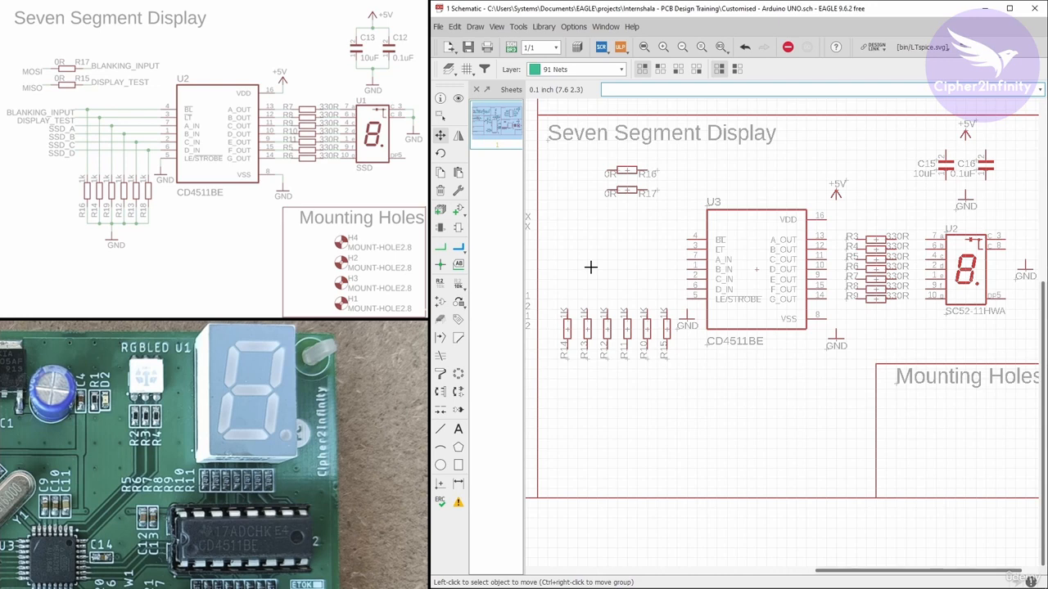
pyautogui.scroll(6, 642, 333)
pyautogui.click(655, 324)
pyautogui.click(681, 323)
pyautogui.click(596, 323)
pyautogui.click(658, 322)
pyautogui.scroll(-4, 679, 322)
pyautogui.click(611, 322)
pyautogui.click(653, 322)
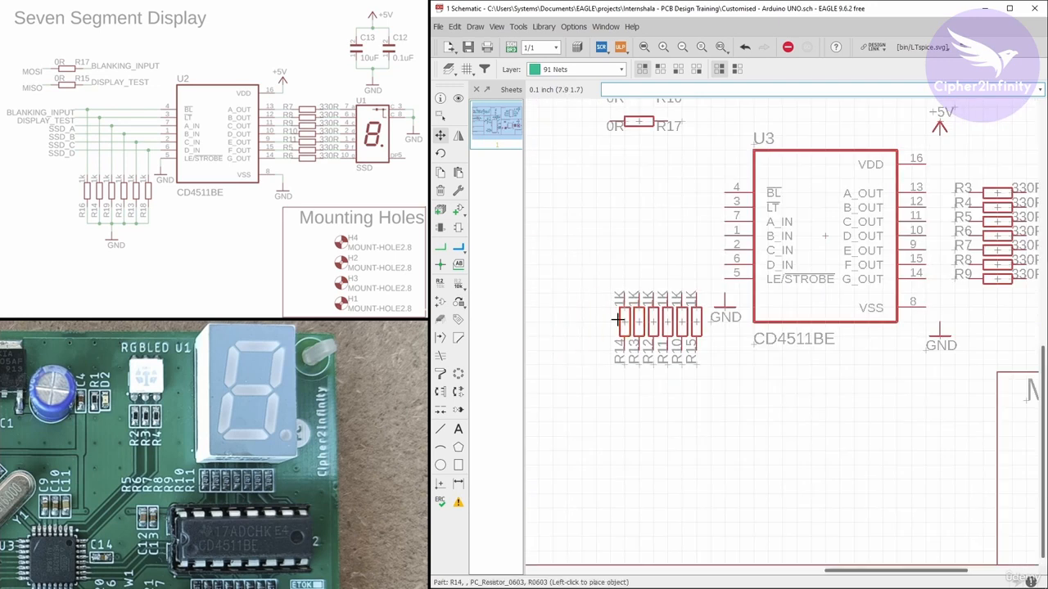
pyautogui.click(619, 319)
# Group the row of 1K resistors and shift it slightly down and left below U3's inputs
pyautogui.scroll(-3, 604, 351)
pyautogui.scroll(1, 634, 328)
pyautogui.click(441, 115)
pyautogui.scroll(2, 590, 312)
pyautogui.moveTo(590, 309); pyautogui.dragTo(700, 402)
pyautogui.rightClick(681, 412)
pyautogui.click(700, 430)
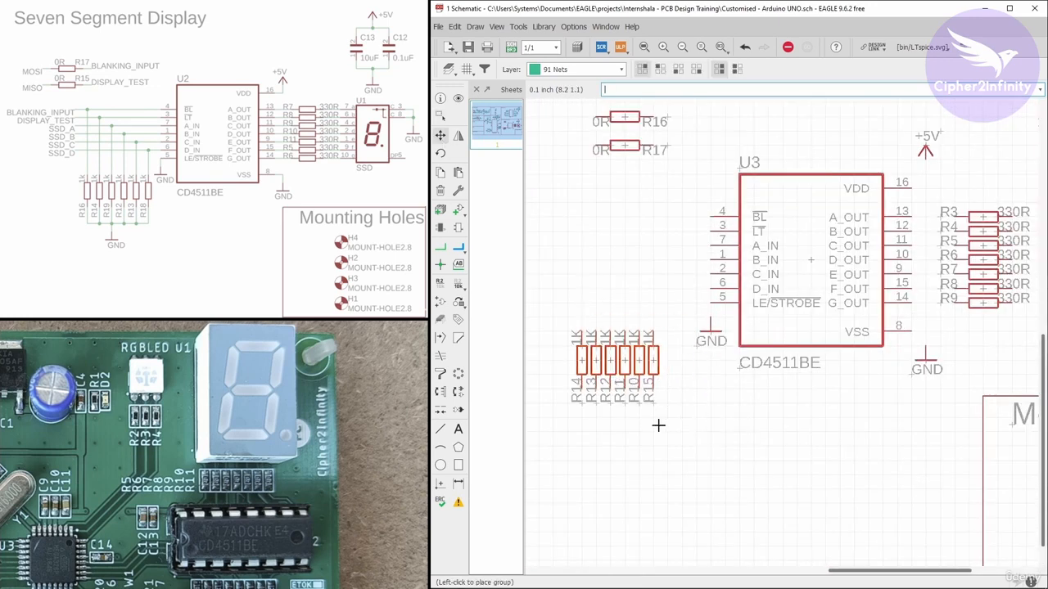
pyautogui.click(658, 424)
# Draw net wires from U3's A_OUT through G_OUT pins to resistors R3 through R9
pyautogui.scroll(-2, 711, 327)
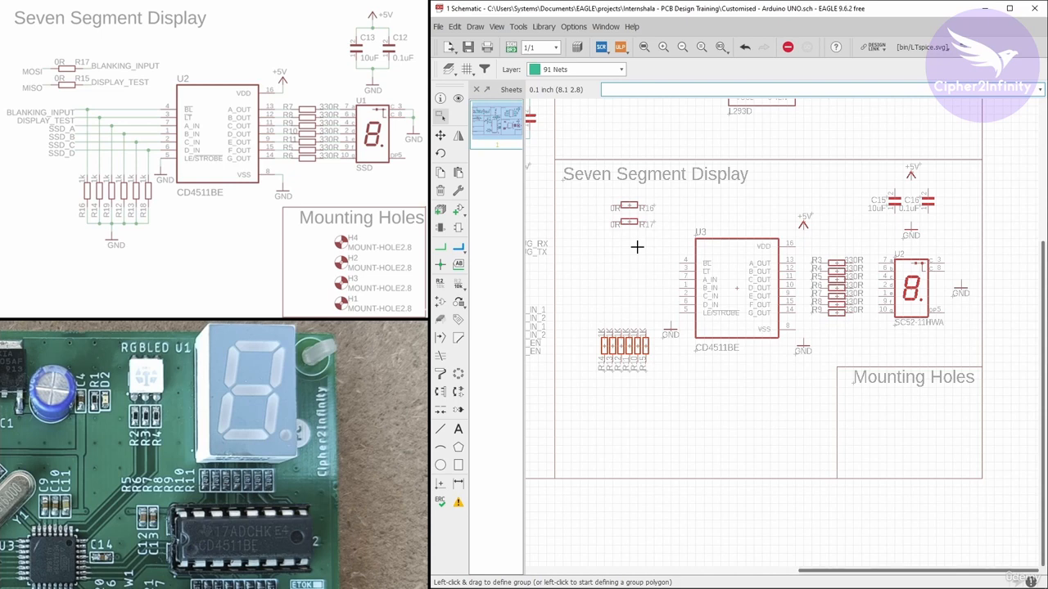
pyautogui.click(440, 247)
pyautogui.scroll(3, 835, 270)
pyautogui.click(717, 244)
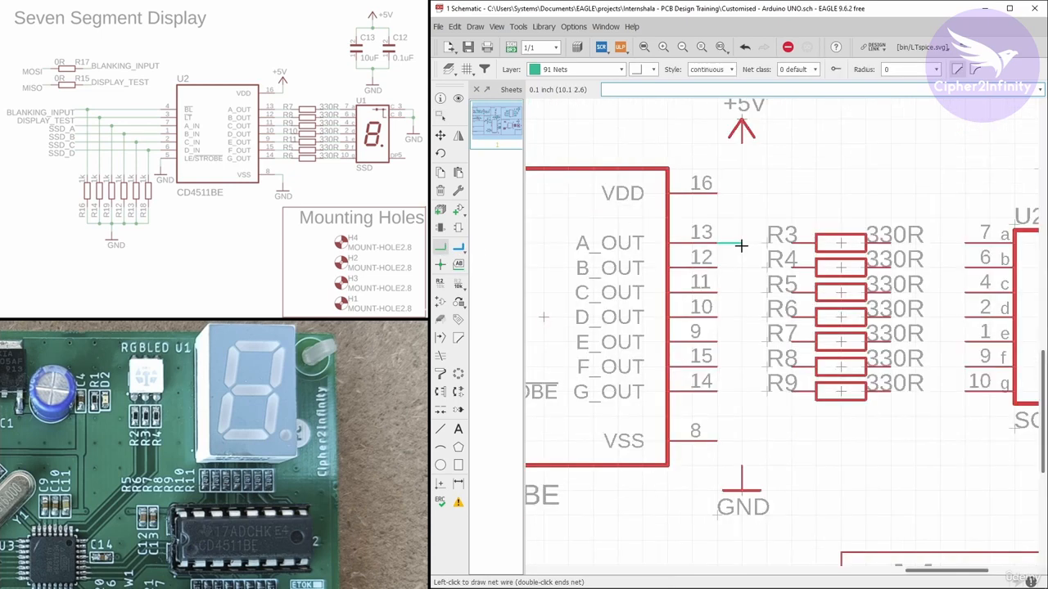
pyautogui.click(784, 243)
pyautogui.click(717, 267)
pyautogui.click(794, 267)
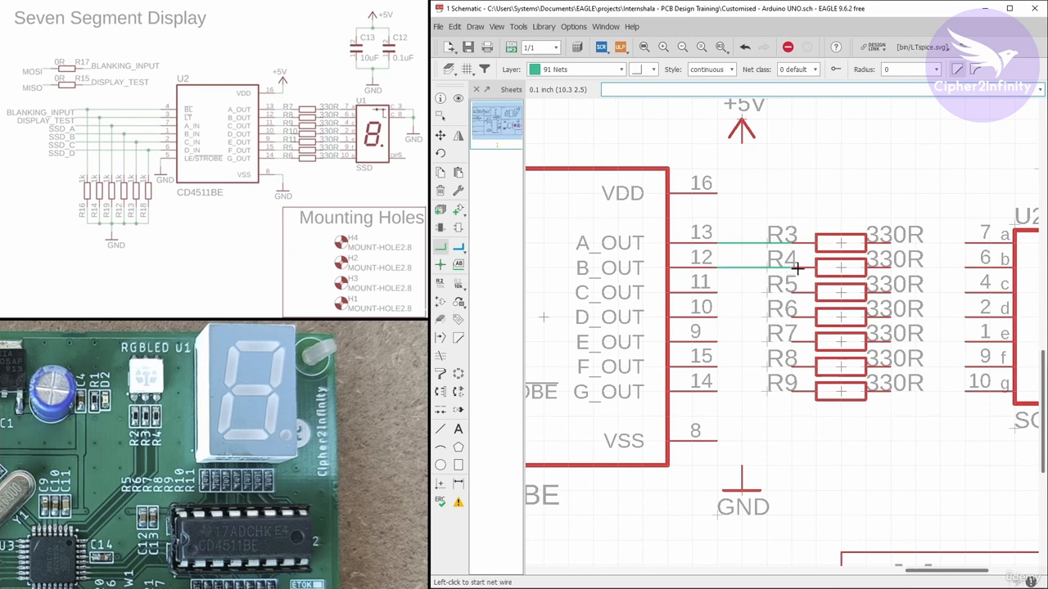
pyautogui.click(717, 317)
pyautogui.click(793, 317)
pyautogui.click(717, 342)
pyautogui.click(792, 343)
pyautogui.click(717, 367)
pyautogui.click(793, 366)
pyautogui.click(717, 391)
pyautogui.click(793, 391)
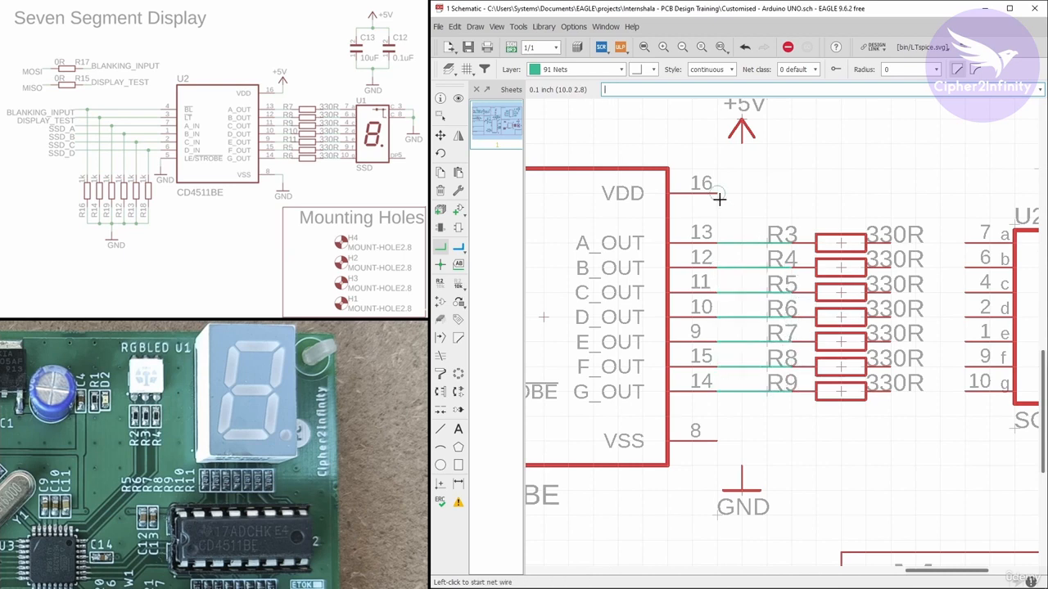
# Wire resistors R7, R8 and R9 to the display's e, f and g segment pins
pyautogui.moveTo(886, 291); pyautogui.dragTo(698, 324, button='middle')
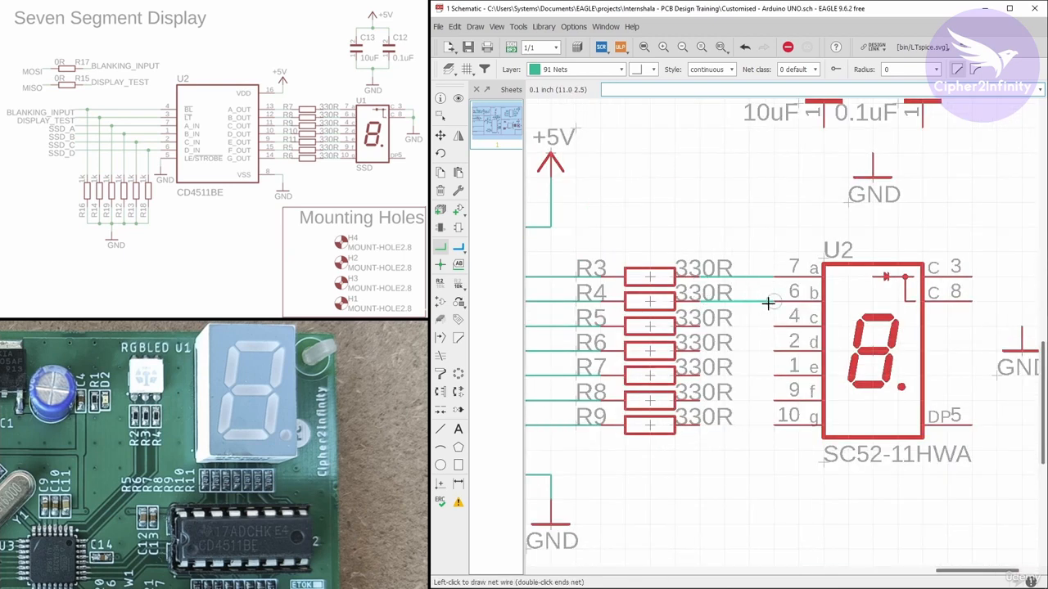
pyautogui.click(700, 376)
pyautogui.click(774, 376)
pyautogui.click(700, 401)
pyautogui.click(774, 401)
pyautogui.click(700, 426)
pyautogui.click(773, 426)
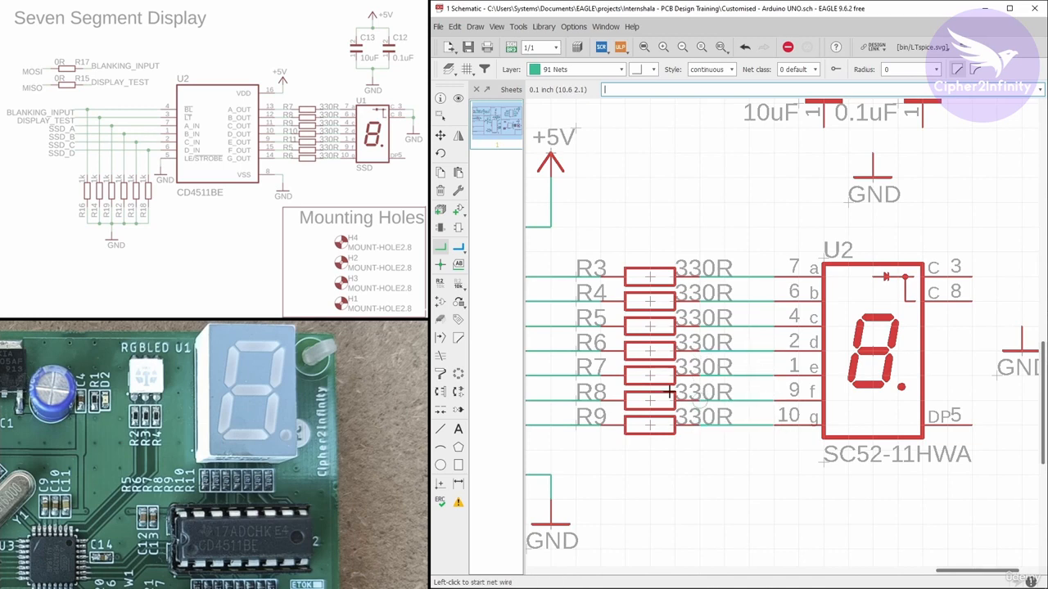
# Connect the display's two common pins, 3 and 8, to its GND symbol
pyautogui.click(844, 300)
pyautogui.click(904, 359)
pyautogui.click(844, 330)
pyautogui.click(904, 330)
pyautogui.scroll(-2, 860, 397)
pyautogui.scroll(2, 722, 201)
# Wire the 10uF and 0.1uF capacitors between the +5V and GND symbols, accepting the net rename to +5V
pyautogui.click(727, 212)
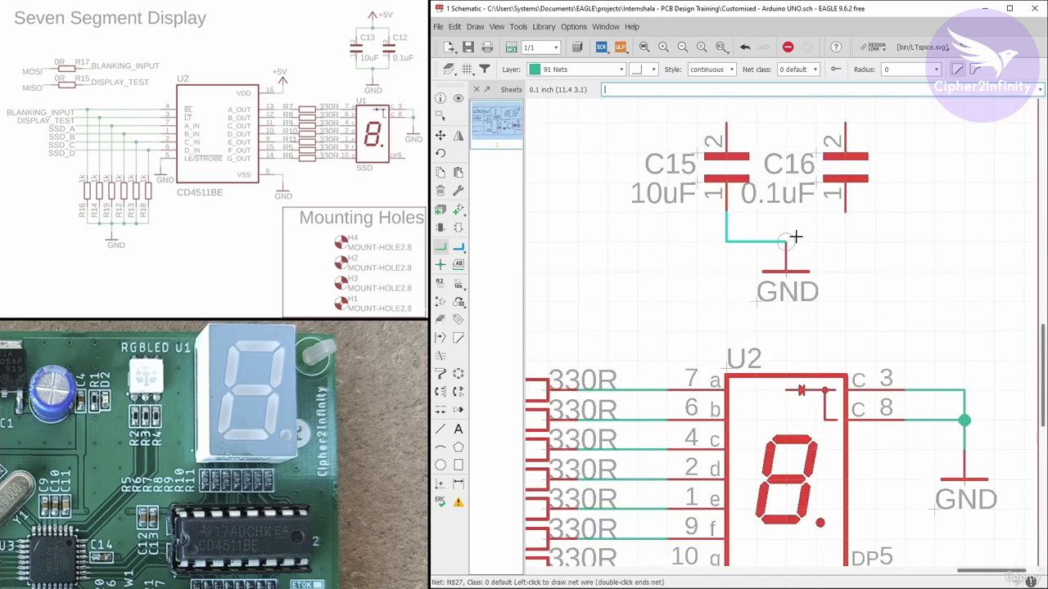
pyautogui.click(845, 242)
pyautogui.click(868, 232)
pyautogui.click(845, 212)
pyautogui.click(735, 237)
pyautogui.click(848, 211)
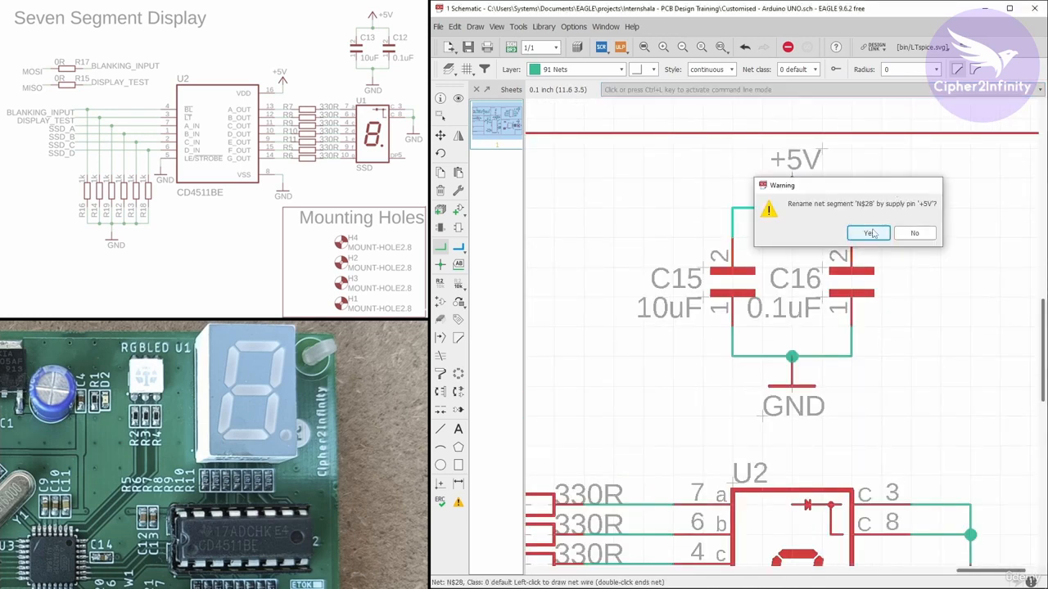
pyautogui.click(870, 233)
pyautogui.click(850, 237)
# Draw net wires leftward from U3's BL, LT, A_IN, B_IN, C_IN and D_IN pins, and tie LE/STROBE to GND
pyautogui.scroll(-5, 851, 238)
pyautogui.scroll(5, 573, 348)
pyautogui.scroll(-2, 741, 326)
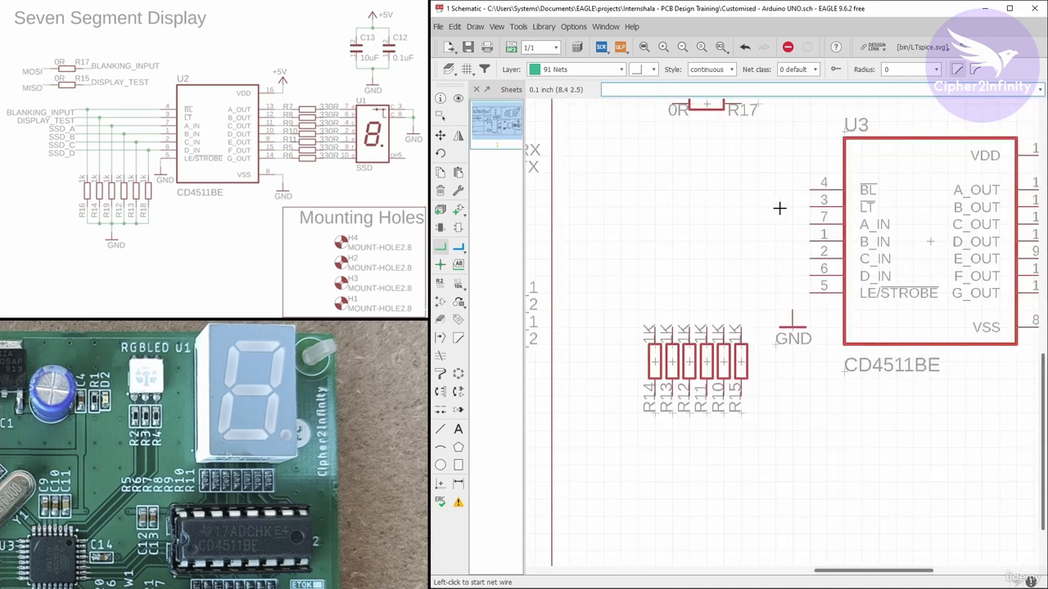
pyautogui.scroll(2, 780, 208)
pyautogui.click(815, 191)
pyautogui.doubleClick(587, 191)
pyautogui.click(815, 211)
pyautogui.doubleClick(587, 211)
pyautogui.click(815, 231)
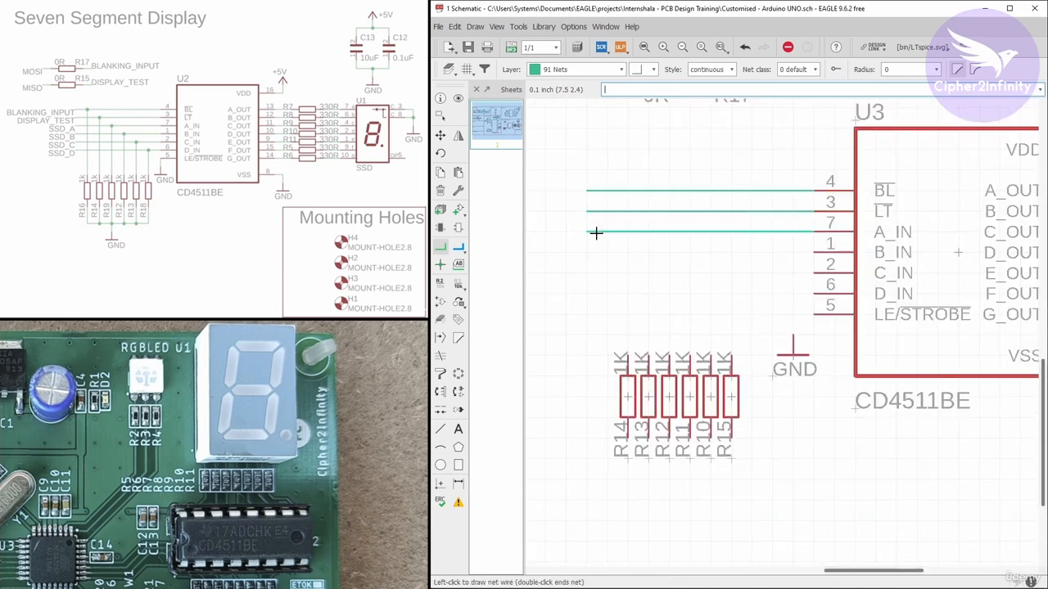
pyautogui.click(594, 233)
pyautogui.press('Escape')
pyautogui.click(813, 253)
pyautogui.click(591, 254)
pyautogui.press('Escape')
pyautogui.click(813, 274)
pyautogui.click(594, 275)
pyautogui.click(813, 295)
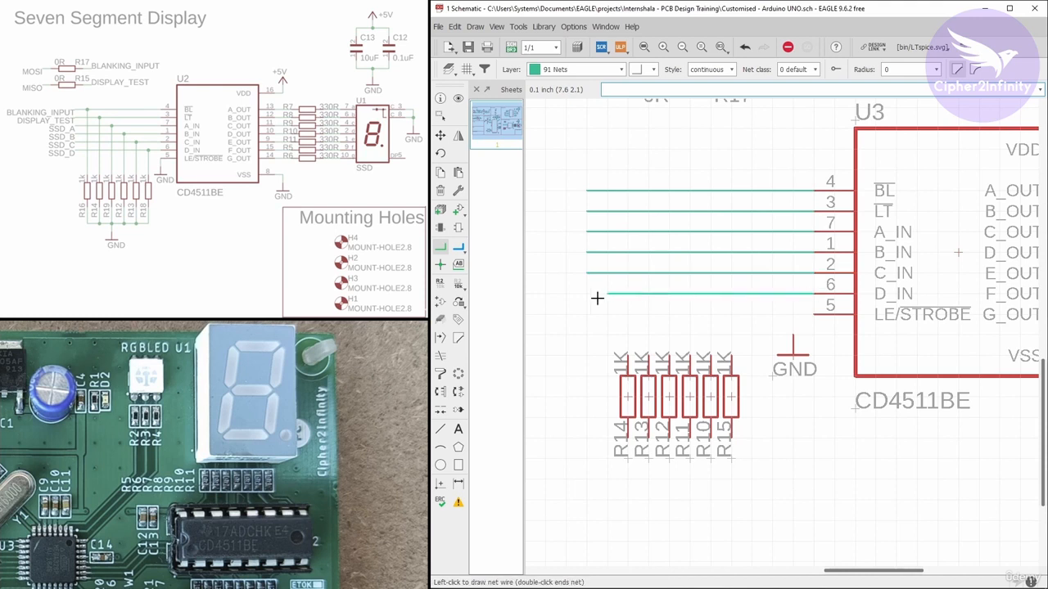
pyautogui.doubleClick(587, 293)
pyautogui.click(813, 314)
pyautogui.click(792, 335)
# Connect the top end of each 1K resistor to one of the six U3 input wires
pyautogui.click(731, 355)
pyautogui.click(732, 293)
pyautogui.click(711, 354)
pyautogui.click(711, 272)
pyautogui.click(689, 355)
pyautogui.click(669, 231)
pyautogui.click(648, 355)
pyautogui.click(649, 211)
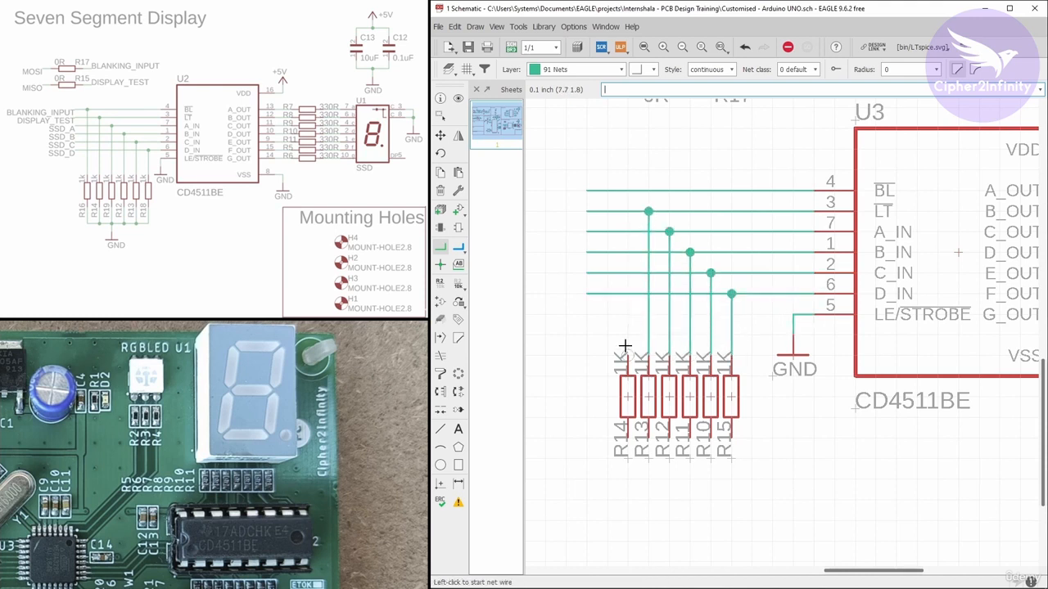
pyautogui.click(627, 355)
pyautogui.click(626, 191)
# Join the bottom ends of the six 1K resistors with a common wire
pyautogui.scroll(-2, 620, 319)
pyautogui.scroll(3, 610, 381)
pyautogui.click(610, 381)
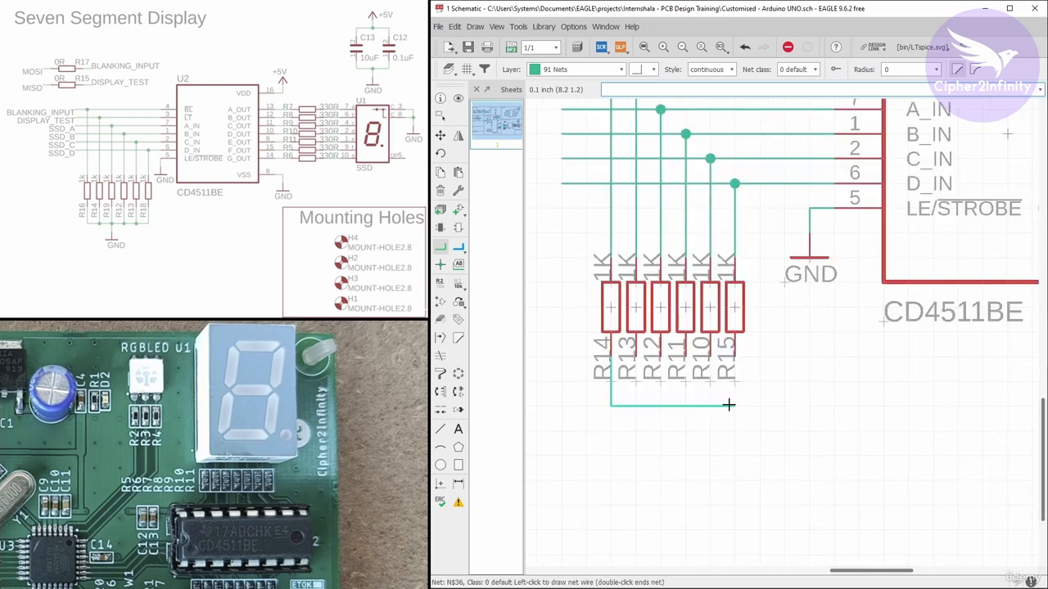
pyautogui.click(735, 380)
pyautogui.click(685, 405)
pyautogui.click(661, 358)
pyautogui.click(661, 405)
pyautogui.click(637, 358)
pyautogui.click(637, 405)
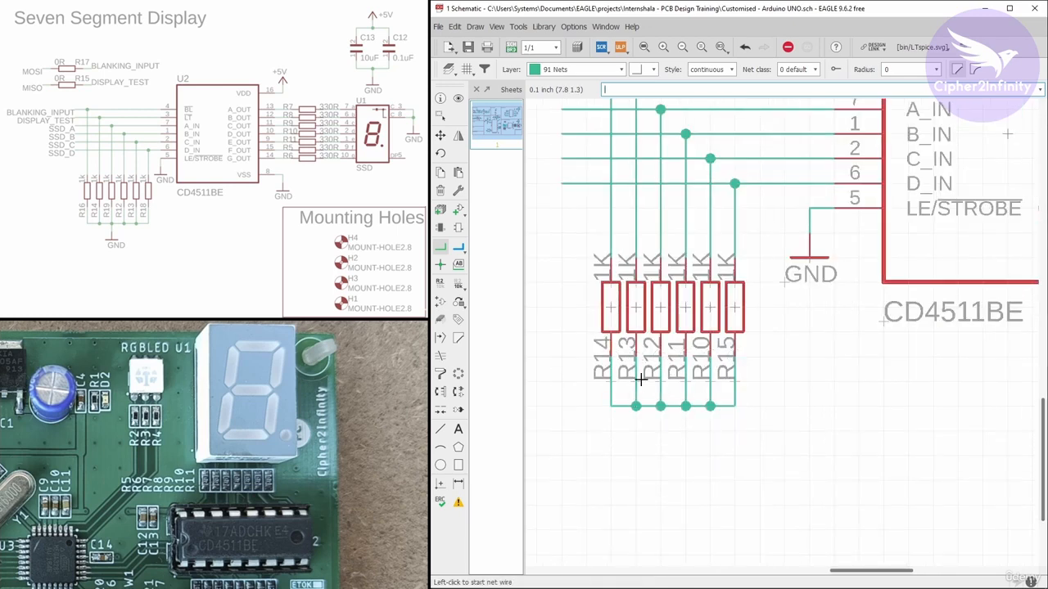
# Copy a GND symbol below the 1K resistors and wire it to their common line
pyautogui.scroll(-4, 625, 323)
pyautogui.click(440, 172)
pyautogui.click(715, 291)
pyautogui.scroll(4, 645, 398)
pyautogui.click(669, 370)
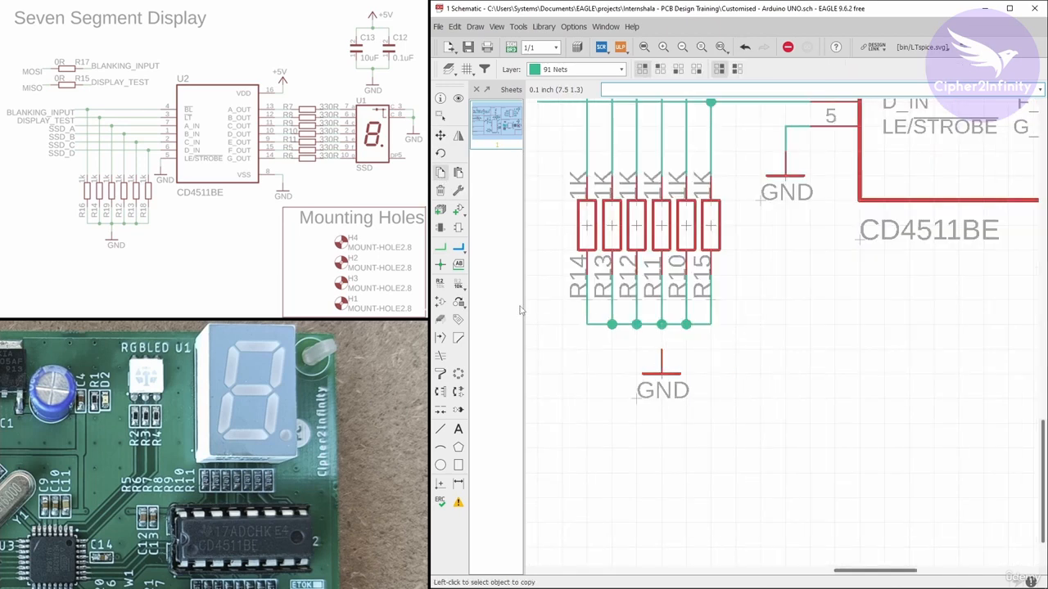
pyautogui.click(440, 247)
pyautogui.click(661, 350)
pyautogui.click(662, 326)
pyautogui.click(685, 350)
pyautogui.scroll(-4, 696, 332)
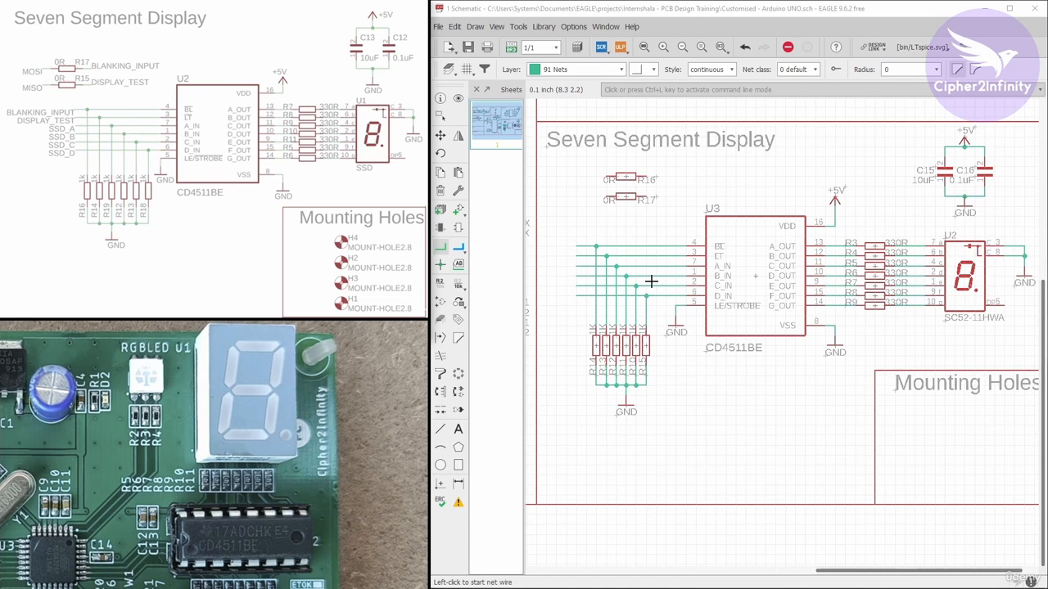
pyautogui.scroll(3, 52, 133)
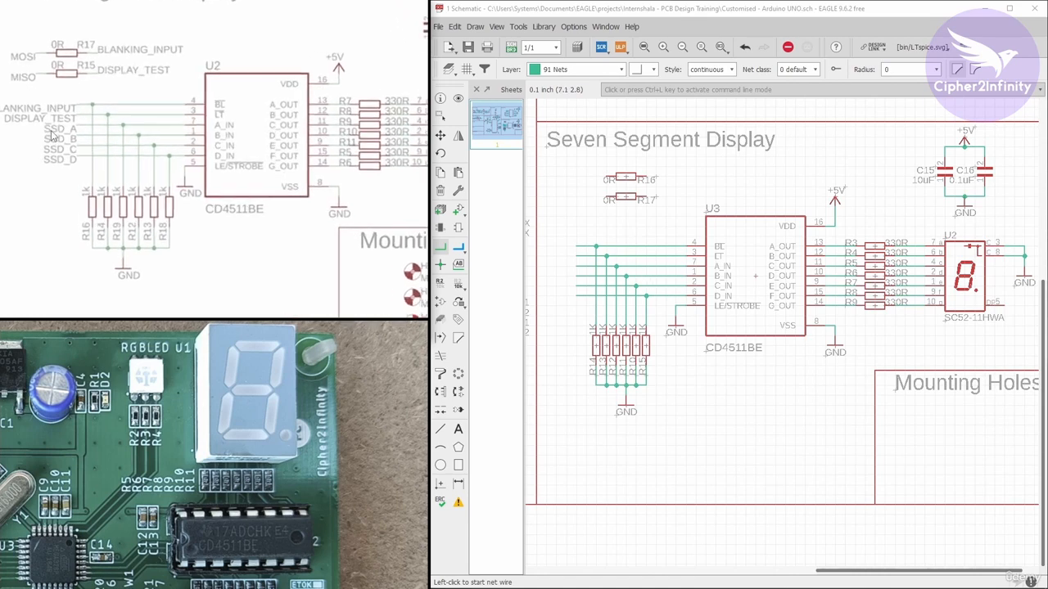
pyautogui.moveTo(115, 164); pyautogui.dragTo(126, 206)
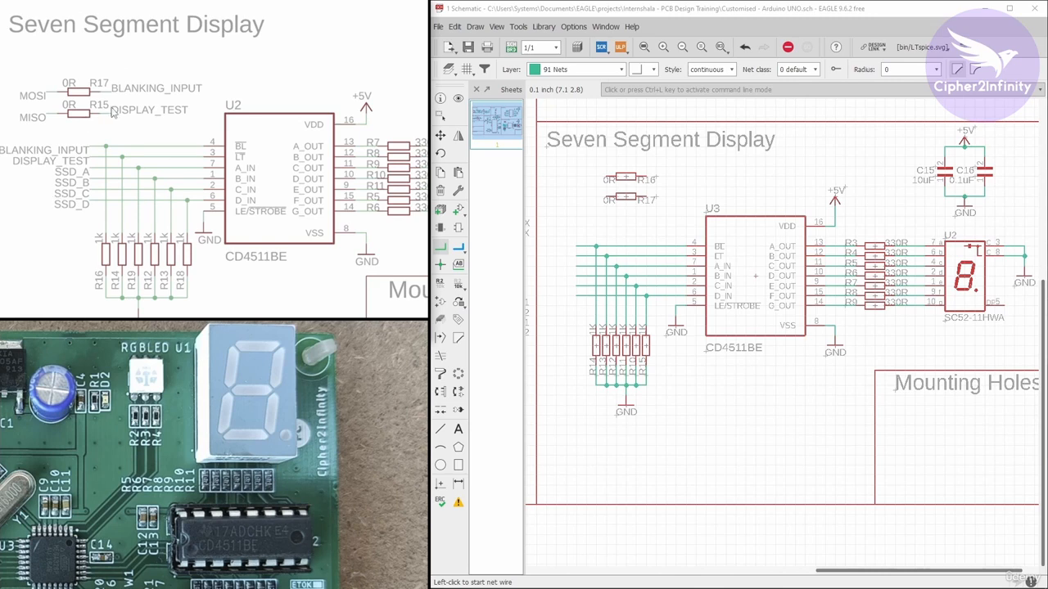
pyautogui.scroll(3, 749, 224)
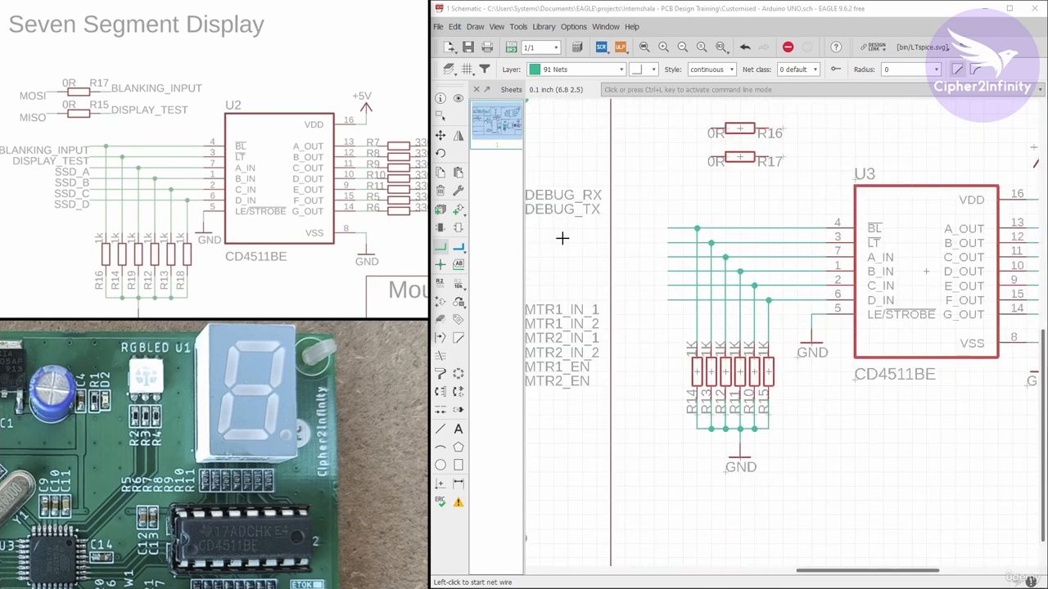
# Place name labels at the left ends of the six U3 input nets
pyautogui.click(458, 263)
pyautogui.scroll(2, 655, 230)
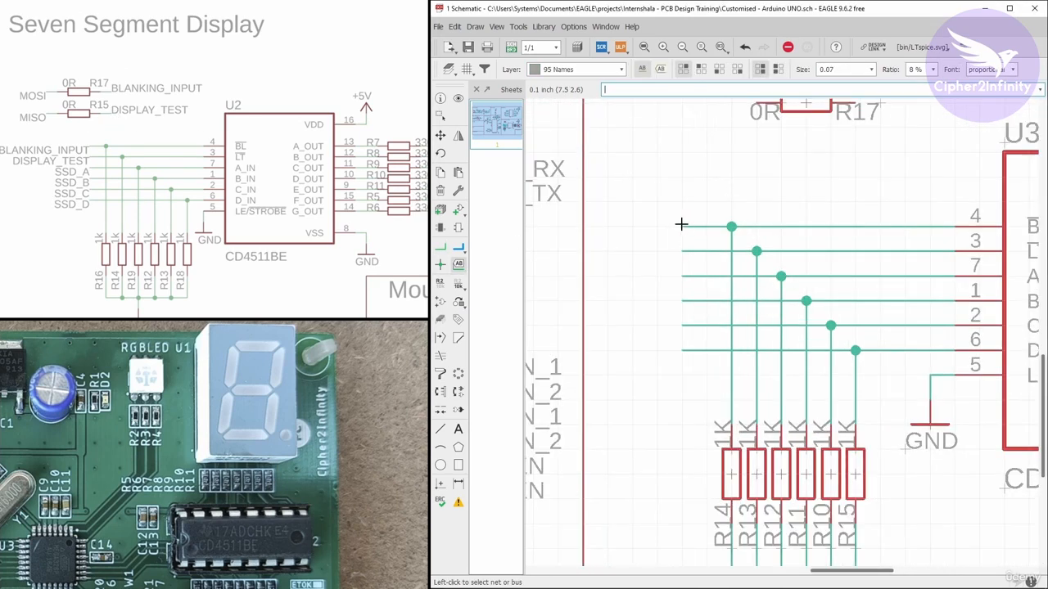
pyautogui.click(681, 226)
pyautogui.rightClick(681, 226)
pyautogui.rightClick(681, 226)
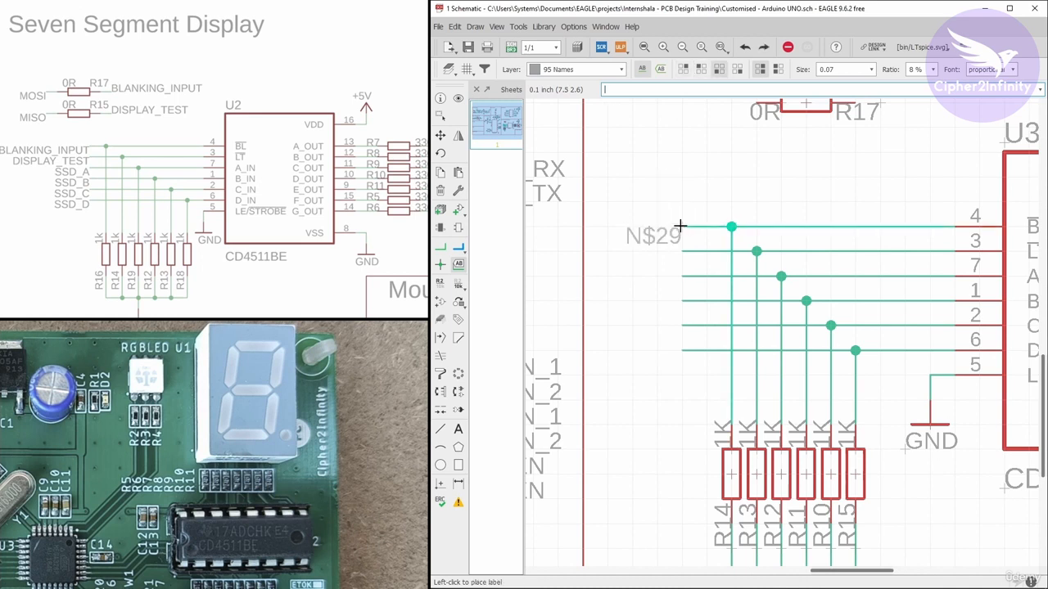
pyautogui.click(681, 227)
pyautogui.doubleClick(681, 252)
pyautogui.doubleClick(681, 277)
pyautogui.doubleClick(682, 301)
pyautogui.doubleClick(683, 325)
pyautogui.doubleClick(682, 350)
# Rename the top input net, on pin BL, to BLANKING_INPUT
pyautogui.click(440, 282)
pyautogui.click(683, 227)
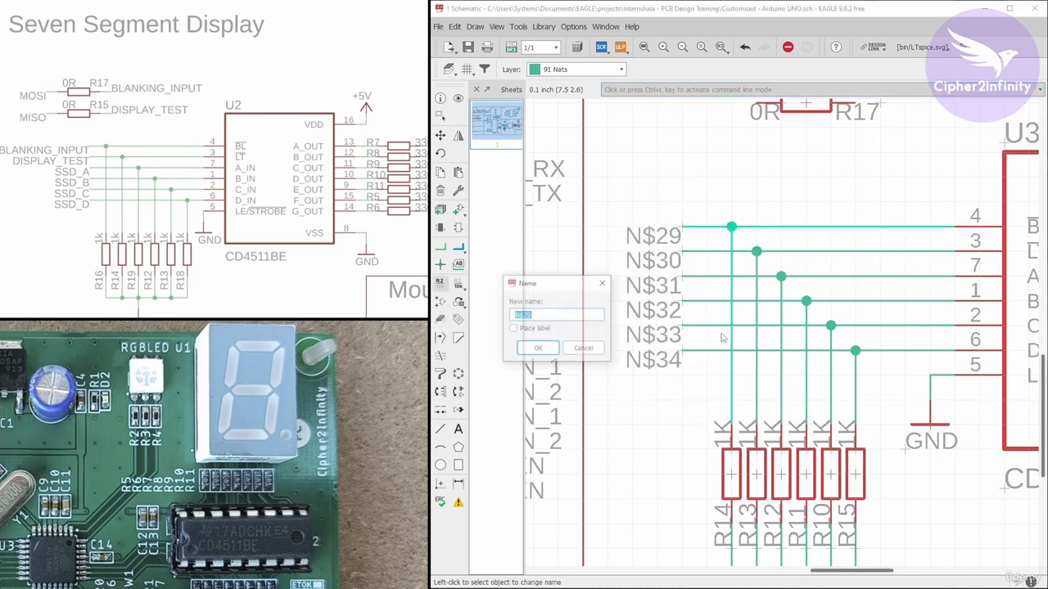
pyautogui.write('BLANKING_INPUT')
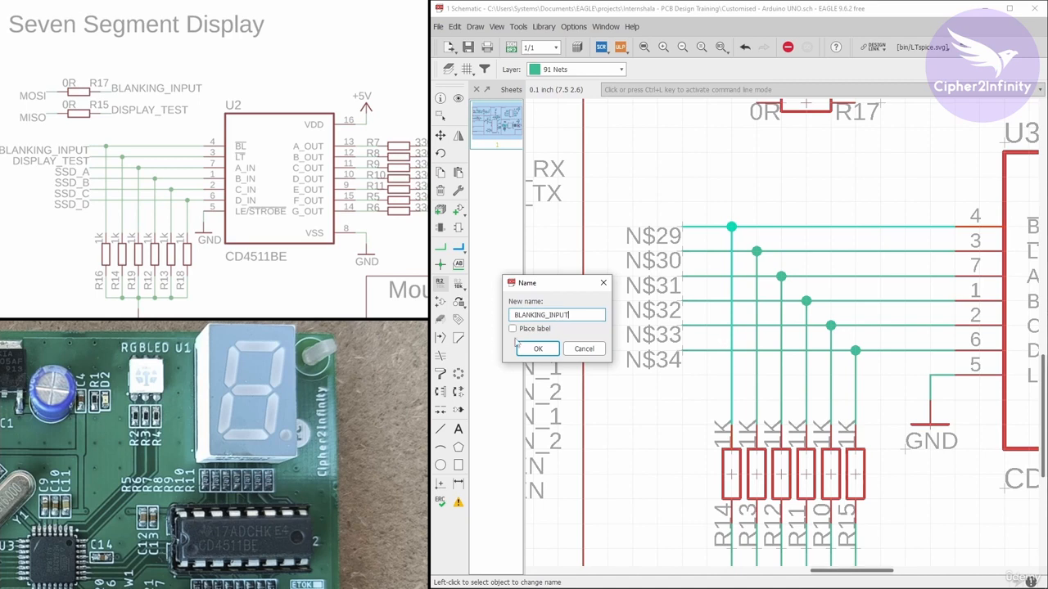
pyautogui.click(526, 347)
# Group the labelled input wires with the pull-down resistors and reposition them
pyautogui.scroll(-4, 675, 302)
pyautogui.scroll(1, 688, 304)
pyautogui.click(440, 115)
pyautogui.moveTo(678, 220); pyautogui.dragTo(790, 525)
pyautogui.click(440, 135)
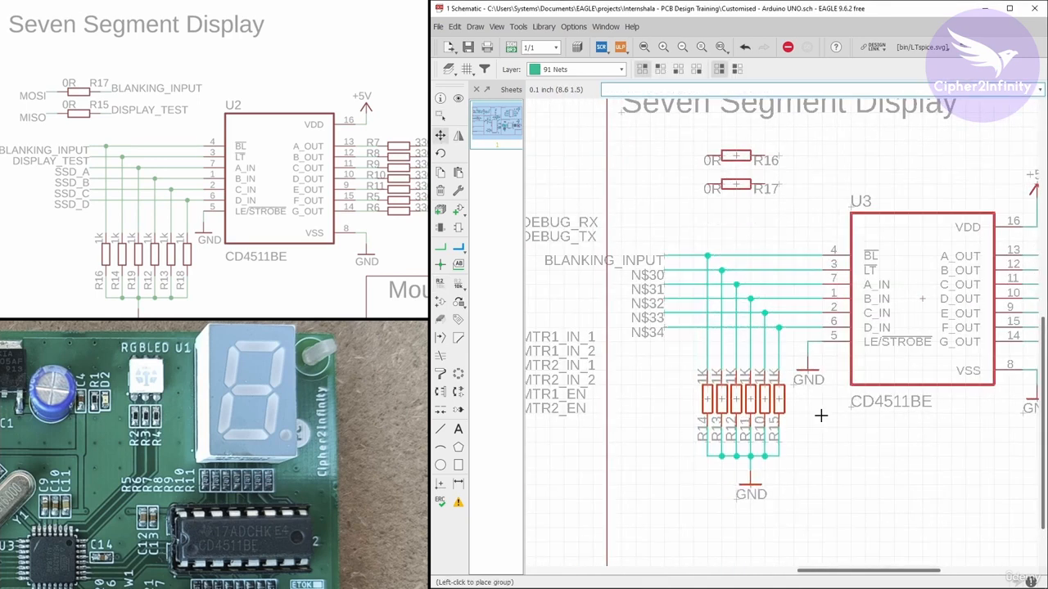
pyautogui.click(821, 416)
# Adjust the wire joining LE/STROBE to its GND symbol
pyautogui.scroll(2, 666, 238)
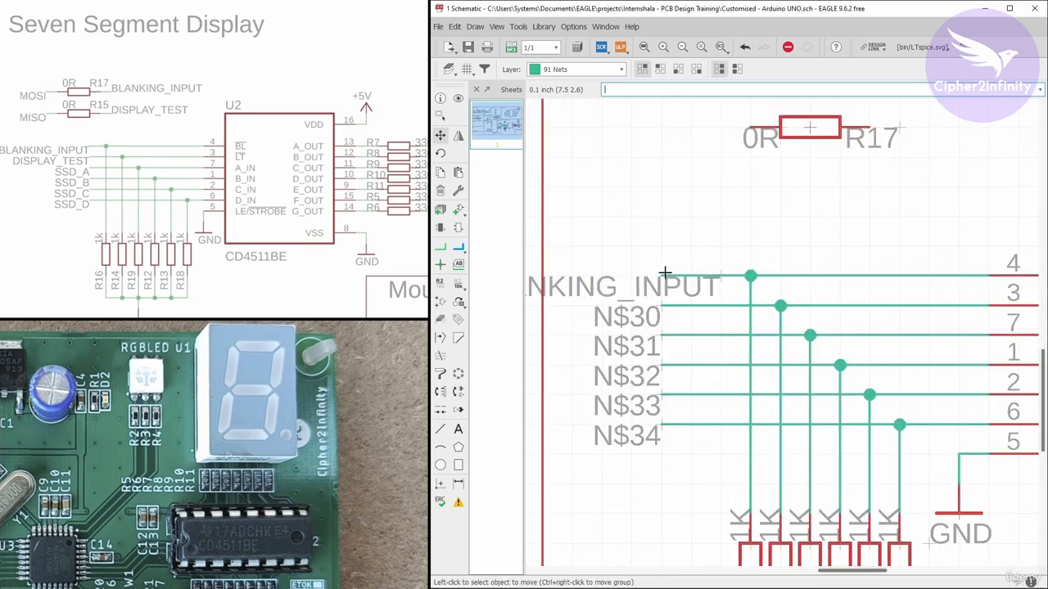
pyautogui.scroll(-5, 665, 272)
pyautogui.scroll(3, 671, 344)
pyautogui.click(679, 352)
pyautogui.scroll(3, 679, 351)
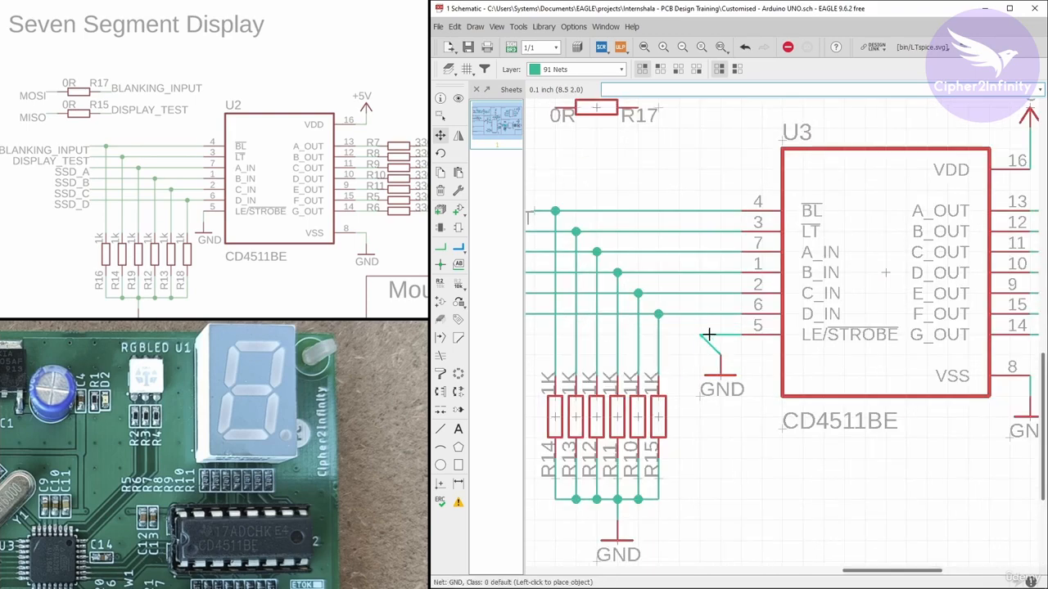
pyautogui.click(718, 334)
# Group the 1K resistors with their GND symbols and move them slightly
pyautogui.scroll(-3, 804, 339)
pyautogui.click(439, 116)
pyautogui.moveTo(653, 247); pyautogui.dragTo(737, 490)
pyautogui.click(440, 135)
pyautogui.keyDown('ctrl'); pyautogui.rightClick(752, 405); pyautogui.keyUp('ctrl')
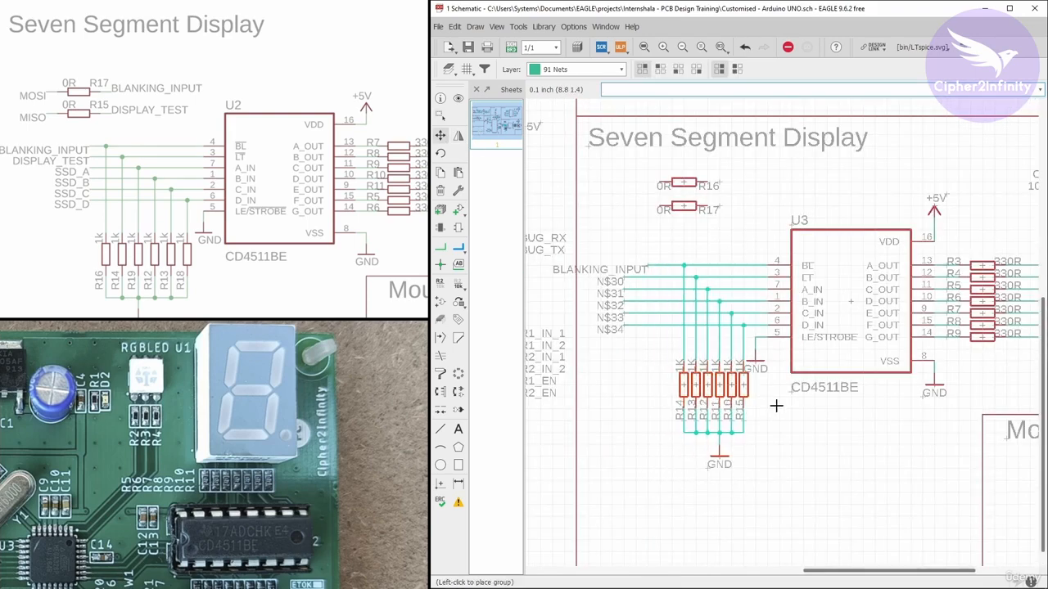
pyautogui.click(776, 406)
# Shift the LE/STROBE GND symbol slightly to the right
pyautogui.scroll(2, 774, 352)
pyautogui.moveTo(744, 368); pyautogui.dragTo(761, 367)
pyautogui.scroll(-6, 810, 367)
pyautogui.scroll(3, 884, 350)
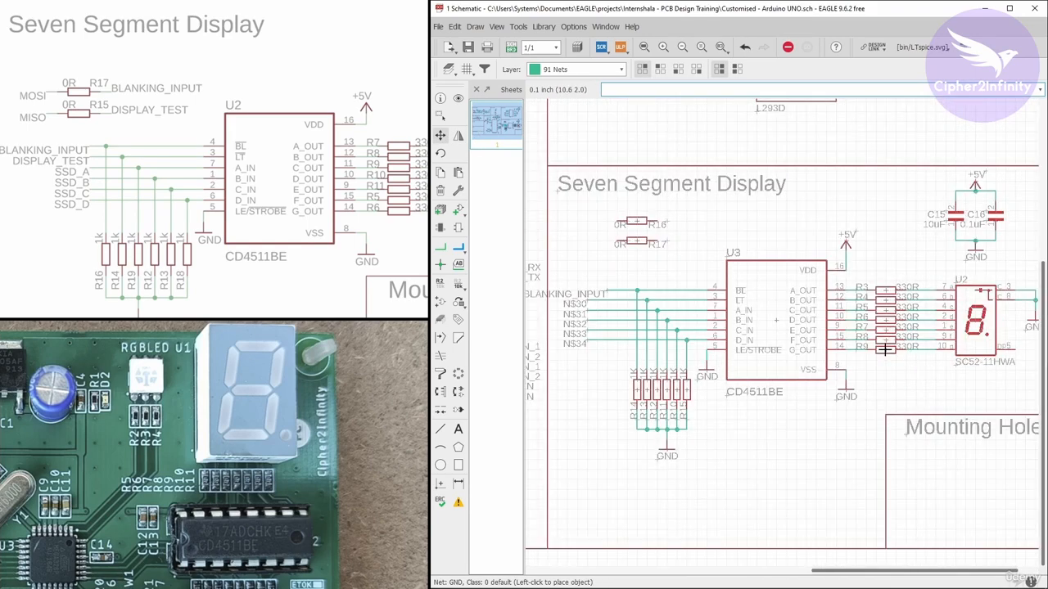
# Move the group containing the decoder, its resistors and the display further to the right
pyautogui.click(440, 117)
pyautogui.moveTo(712, 225); pyautogui.dragTo(922, 419)
pyautogui.keyDown('ctrl'); pyautogui.rightClick(908, 380); pyautogui.keyUp('ctrl')
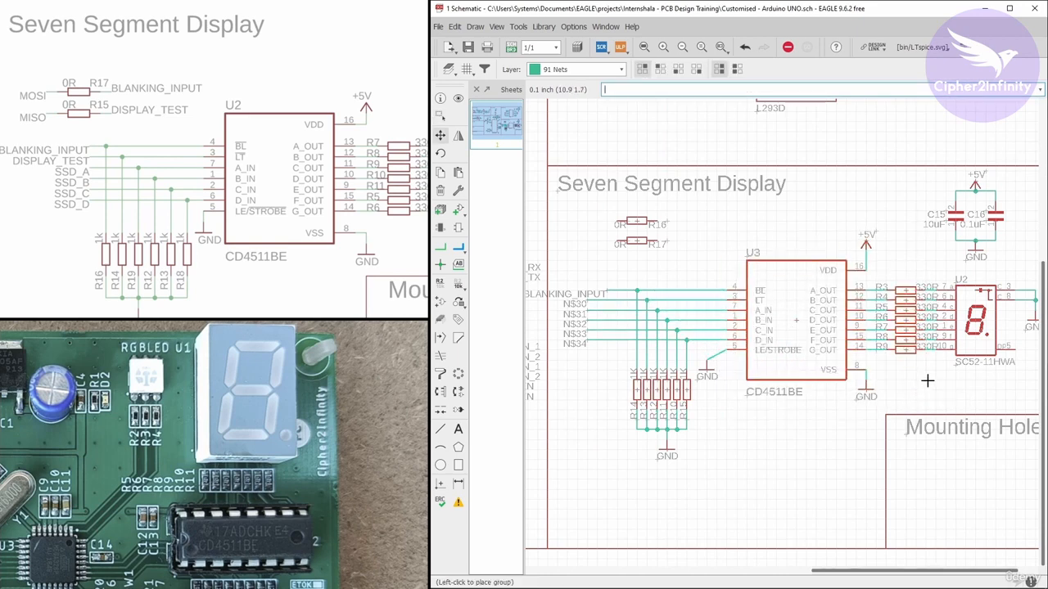
pyautogui.click(928, 380)
pyautogui.click(440, 116)
pyautogui.moveTo(712, 222); pyautogui.dragTo(877, 424)
pyautogui.click(439, 135)
pyautogui.rightClick(895, 372)
pyautogui.click(902, 378)
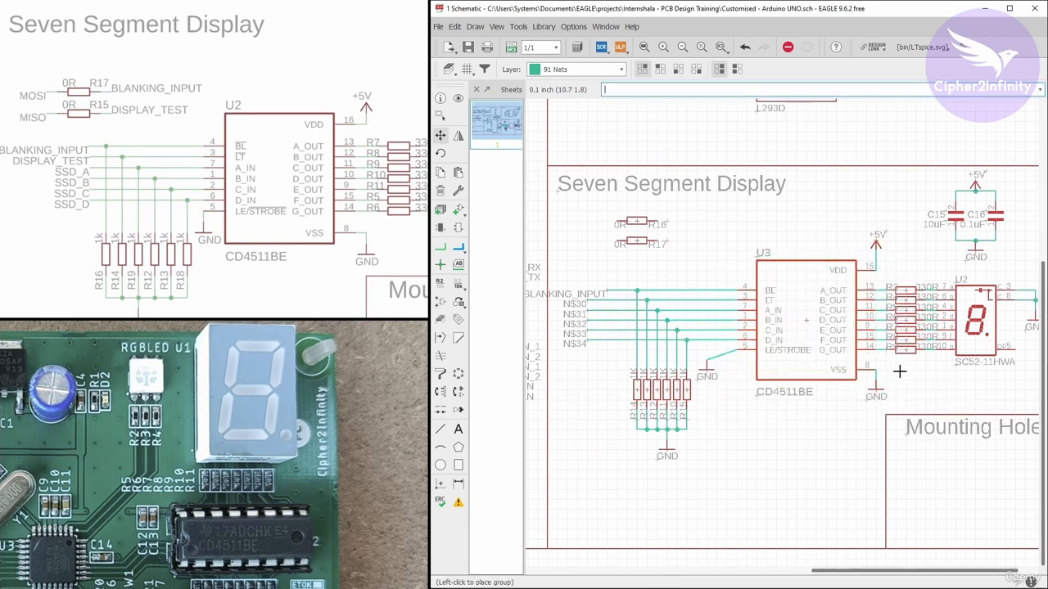
pyautogui.click(899, 371)
# Reposition the LE/STROBE GND symbol so it sits directly under its wire
pyautogui.click(440, 116)
pyautogui.click(440, 135)
pyautogui.scroll(1, 639, 336)
pyautogui.moveTo(720, 377); pyautogui.dragTo(744, 377)
pyautogui.click(440, 116)
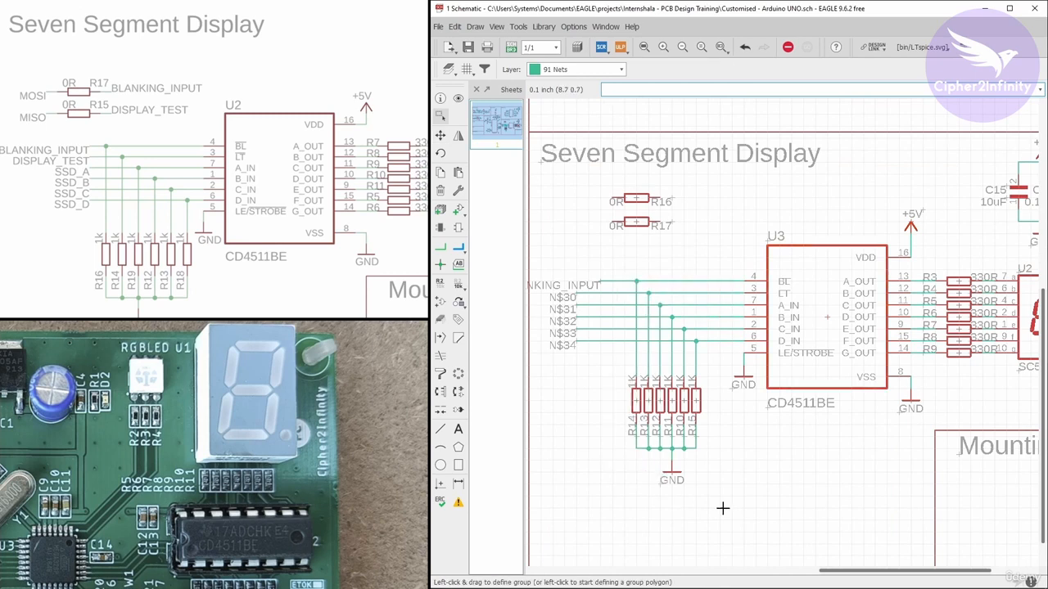
# Move the group of input net labels to the right so they meet the wire ends
pyautogui.keyDown('ctrl'); pyautogui.rightClick(722, 509); pyautogui.keyUp('ctrl')
pyautogui.click(748, 508)
pyautogui.scroll(-1, 721, 344)
pyautogui.scroll(3, 721, 344)
pyautogui.click(684, 324)
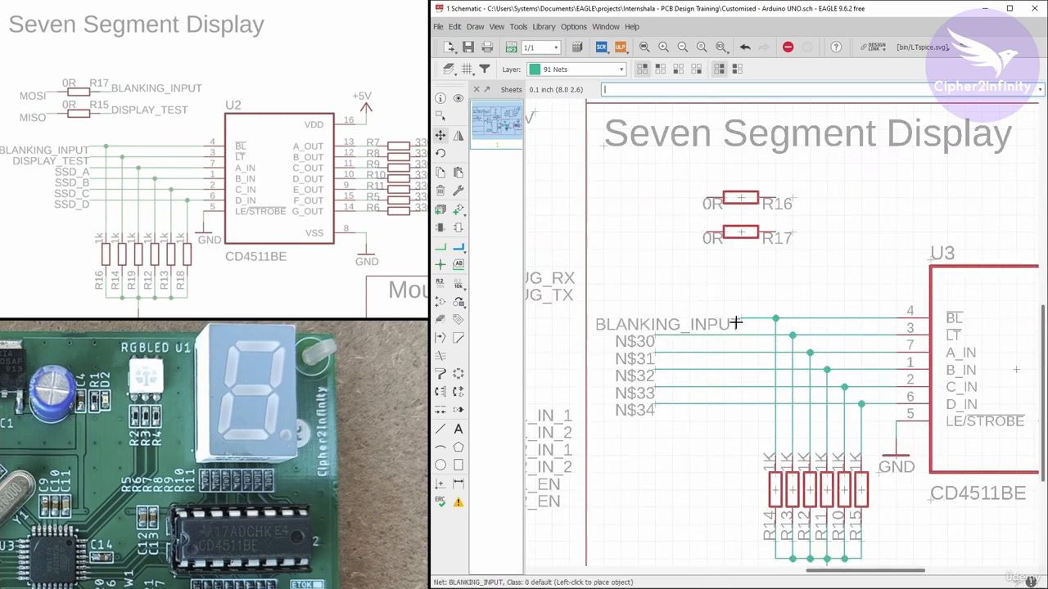
pyautogui.click(736, 323)
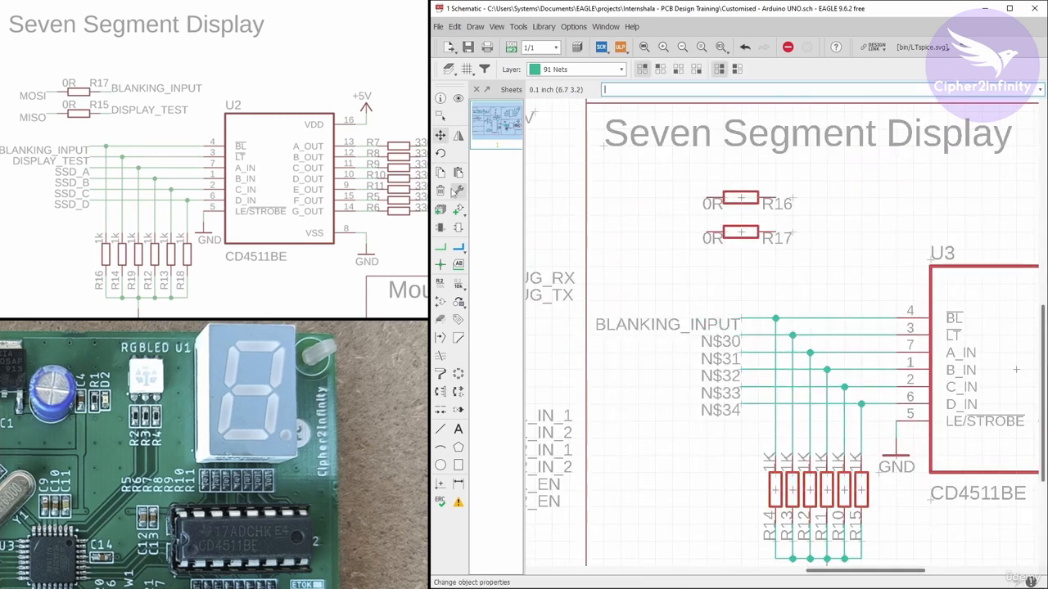
# Rename the second input net, below BLANKING_INPUT, to DISPLAY_TEST
pyautogui.rightClick(791, 329)
pyautogui.click(811, 448)
pyautogui.write('DISPLAY_TEST')
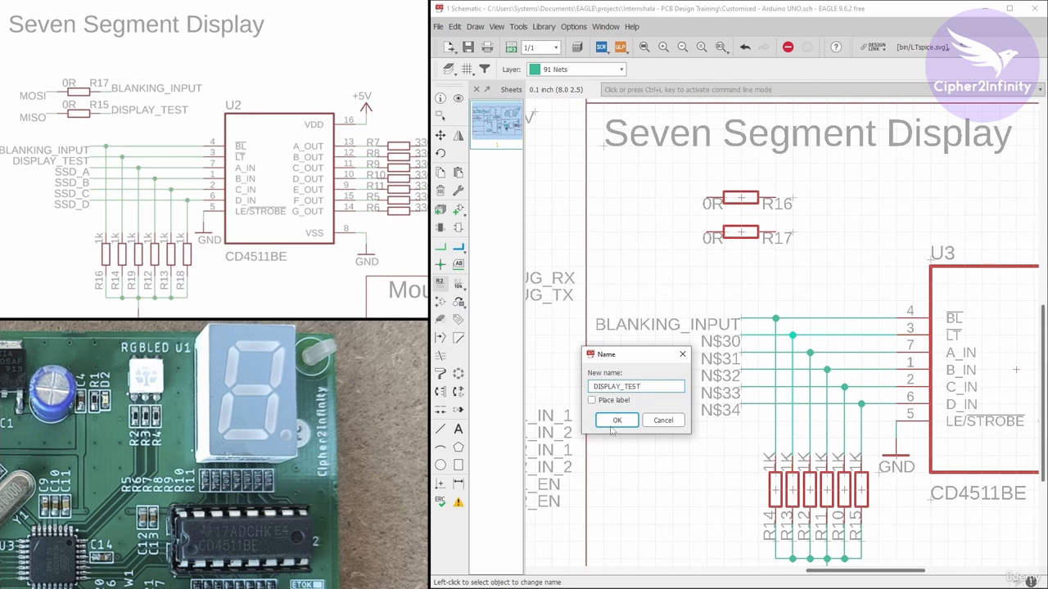
pyautogui.click(616, 421)
# Rename the next two decoder input nets to SSD_A and SSD_B
pyautogui.rightClick(798, 353)
pyautogui.click(810, 472)
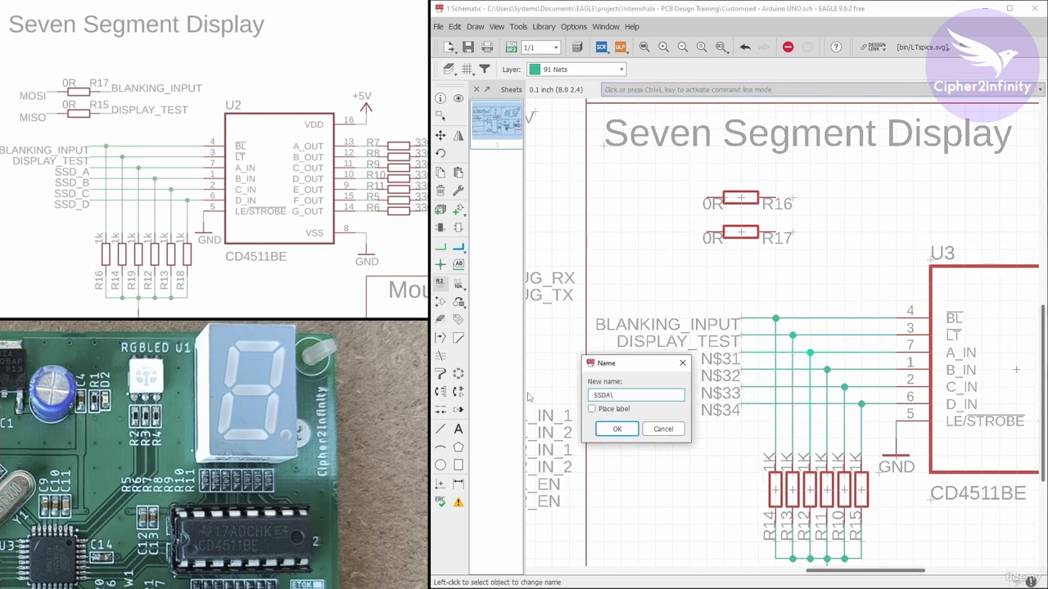
pyautogui.click(616, 429)
pyautogui.rightClick(743, 370)
pyautogui.click(762, 489)
pyautogui.write('SSD_A')
pyautogui.press('BackSpace')
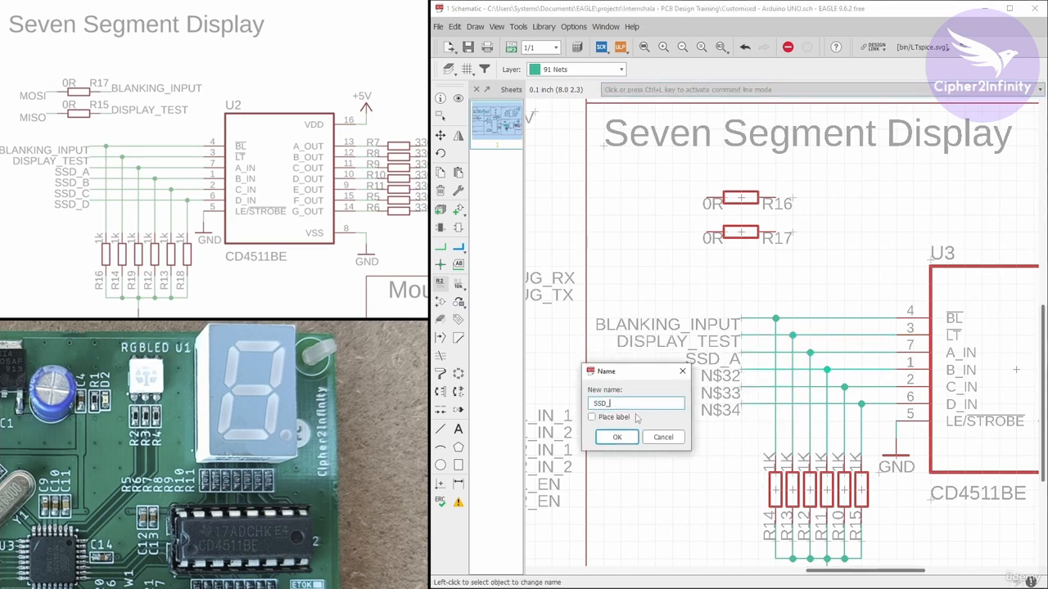
pyautogui.write('B')
pyautogui.click(617, 437)
# Rename the remaining two decoder input nets to SSD_C and SSD_D
pyautogui.rightClick(743, 388)
pyautogui.click(761, 505)
pyautogui.click(617, 447)
pyautogui.rightClick(745, 405)
pyautogui.click(762, 523)
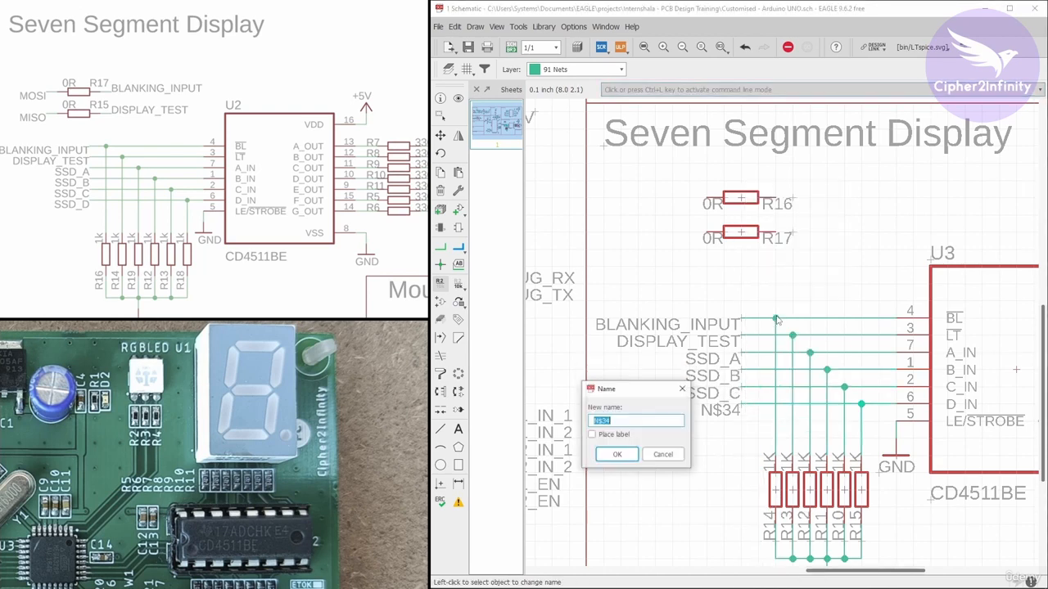
pyautogui.write('SSD_A')
pyautogui.press('BackSpace')
pyautogui.write('D')
pyautogui.click(617, 447)
# Draw short net wires on the ends of the R16 and R17 0R resistors
pyautogui.click(440, 247)
pyautogui.scroll(2, 776, 203)
pyautogui.click(776, 197)
pyautogui.doubleClick(826, 199)
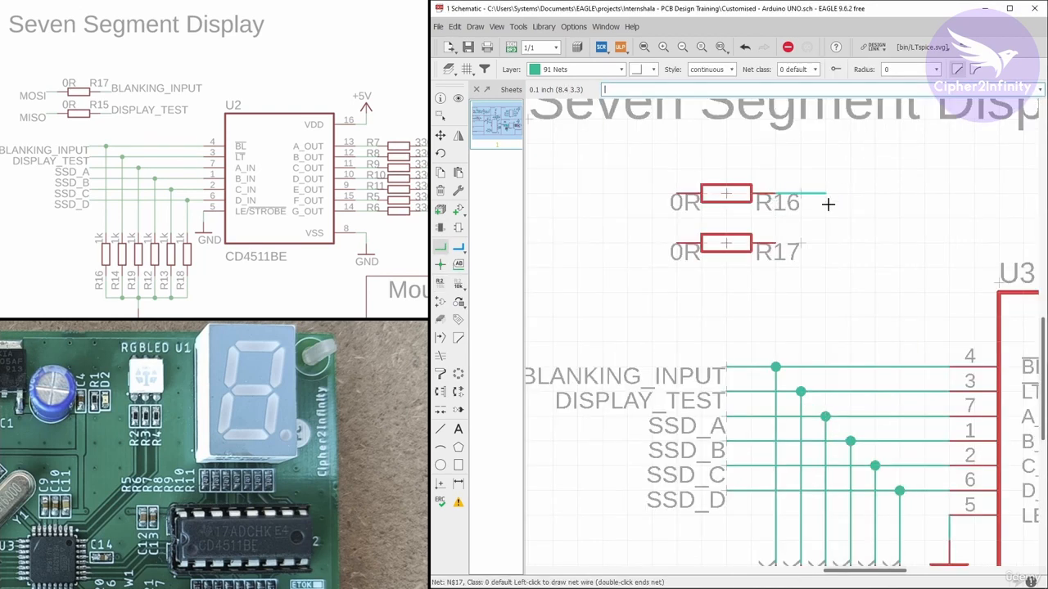
pyautogui.click(776, 243)
pyautogui.doubleClick(825, 243)
pyautogui.click(677, 193)
pyautogui.doubleClick(628, 194)
# Place net labels on the four wire stubs at R16 and R17
pyautogui.click(459, 264)
pyautogui.click(825, 193)
pyautogui.click(825, 193)
pyautogui.doubleClick(826, 243)
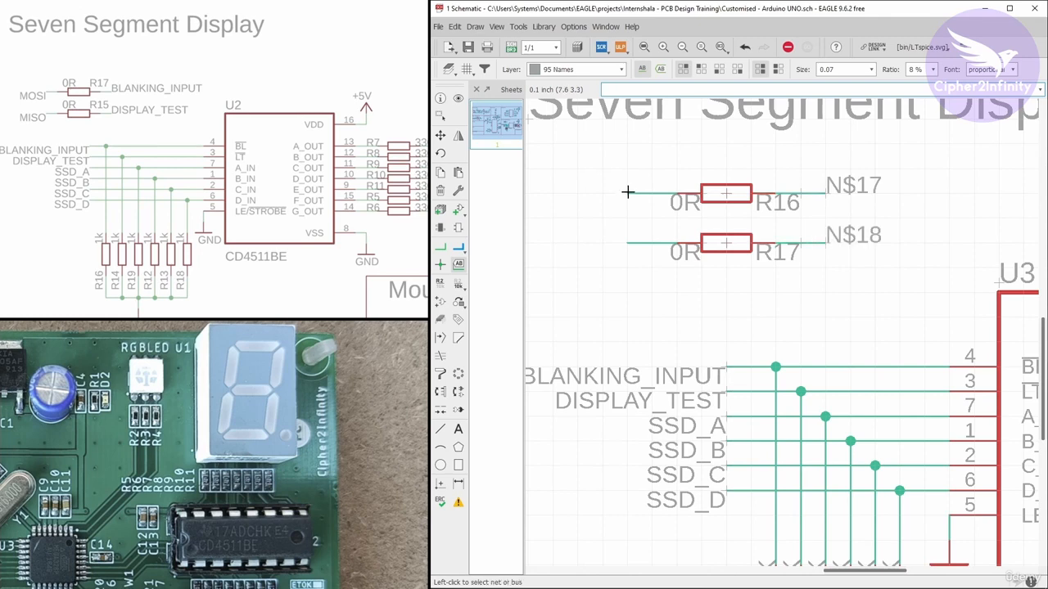
pyautogui.doubleClick(628, 194)
pyautogui.doubleClick(627, 243)
# Rename the R16 and R17 output nets to BLANKING_INPUT and DISPLAY_TEST
pyautogui.rightClick(838, 194)
pyautogui.click(854, 301)
pyautogui.write('BLANKING_')
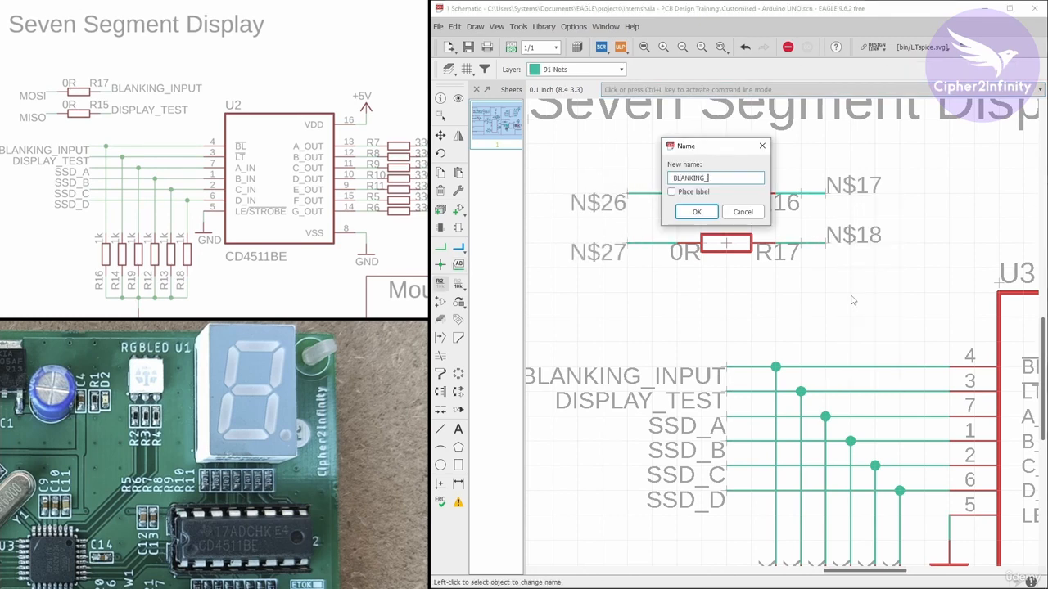
pyautogui.write('INPUT')
pyautogui.press('Return')
pyautogui.rightClick(839, 243)
pyautogui.click(859, 352)
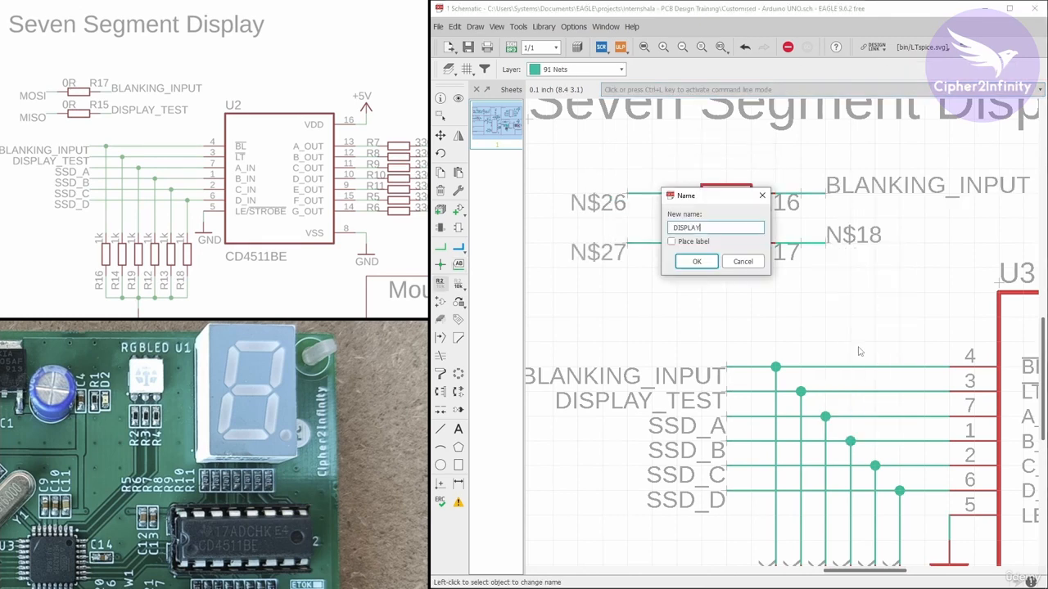
pyautogui.press('Return')
# Rename the R16 and R17 input nets to MOSI and MISO
pyautogui.scroll(-2, 811, 267)
pyautogui.scroll(4, 647, 215)
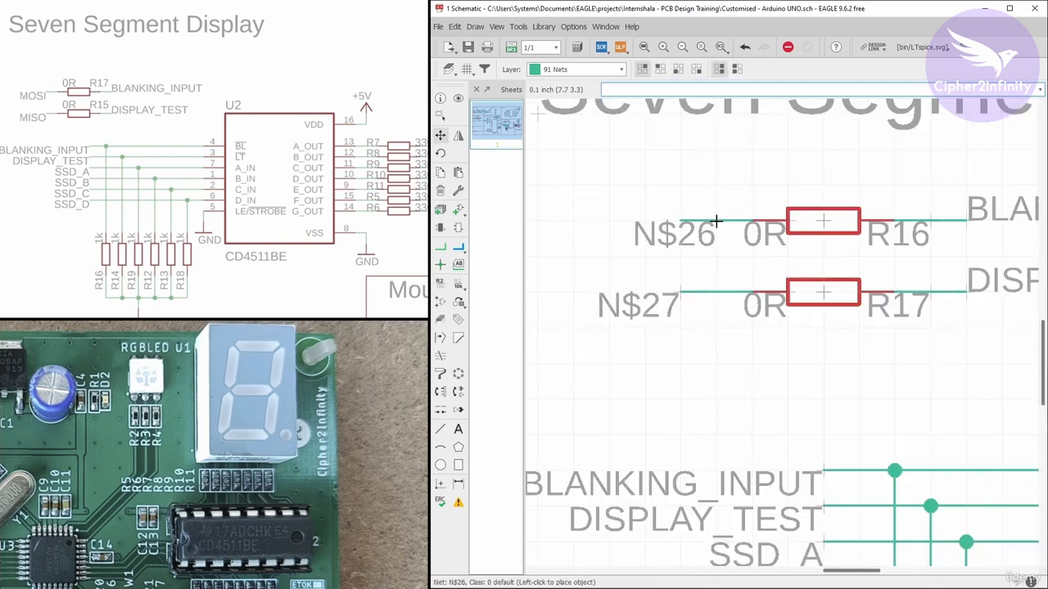
pyautogui.scroll(-2, 769, 262)
pyautogui.rightClick(765, 229)
pyautogui.click(781, 338)
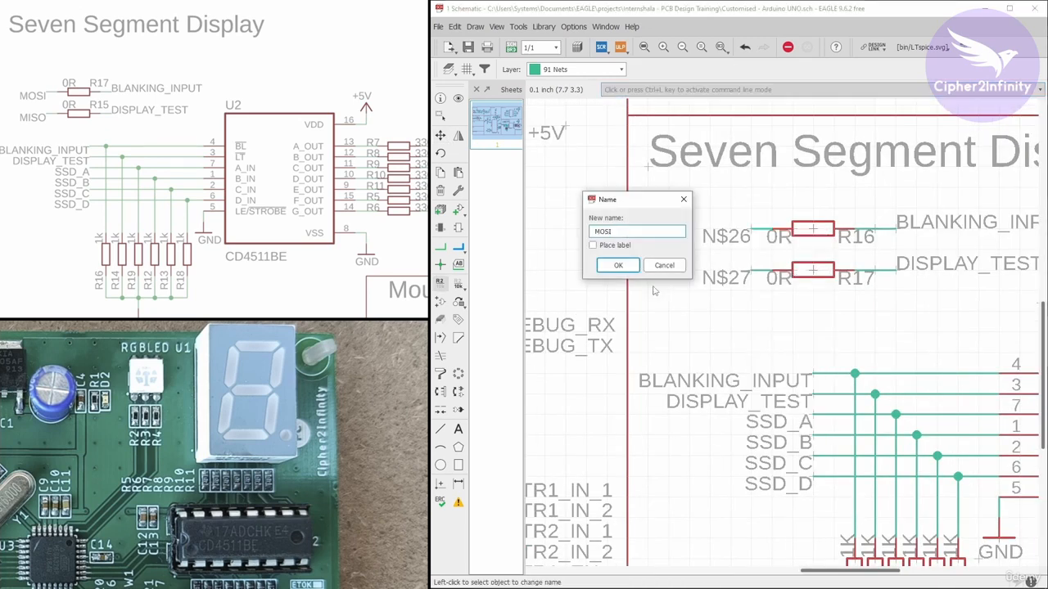
pyautogui.press('Return')
pyautogui.rightClick(772, 277)
pyautogui.click(787, 386)
pyautogui.write('MISO')
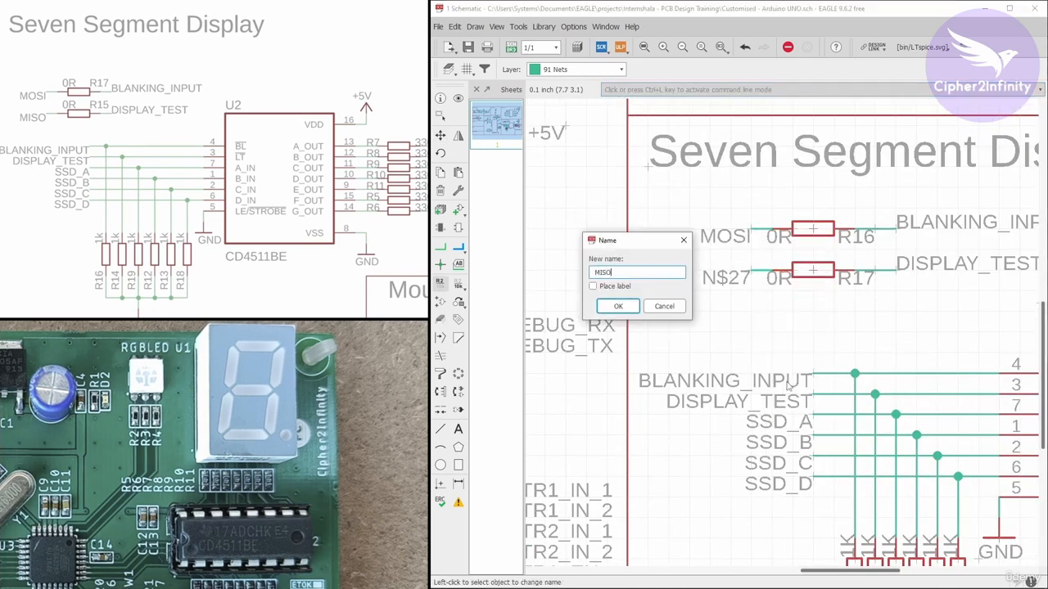
pyautogui.press('Return')
# Draw short net wires from the ATMEGA328 pins PC2, PC3, PC4 and PC5
pyautogui.scroll(-3, 646, 352)
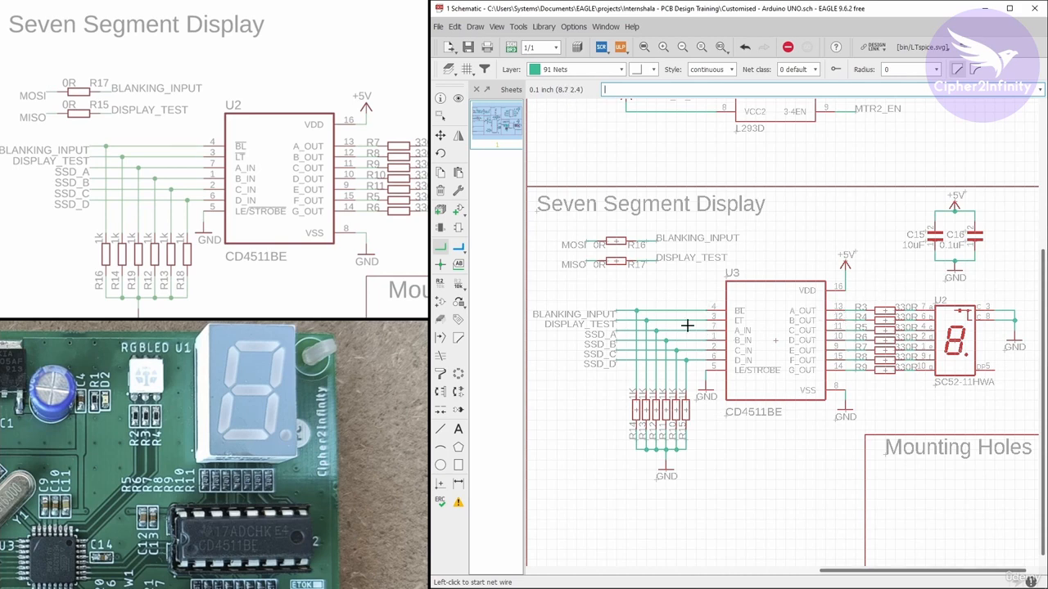
pyautogui.scroll(-3, 851, 315)
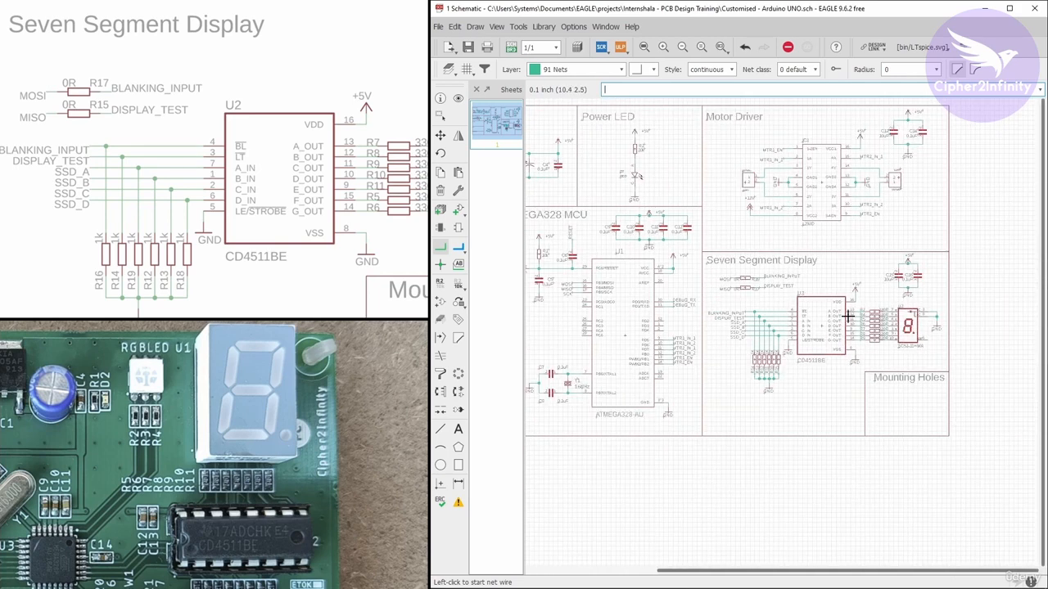
pyautogui.scroll(3, 561, 332)
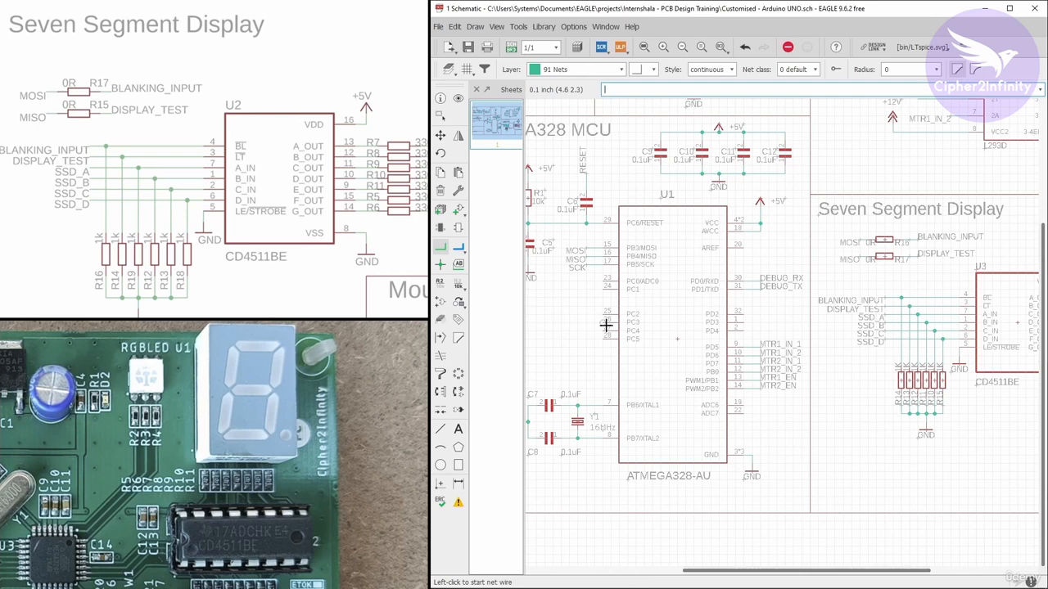
pyautogui.scroll(-2, 606, 325)
pyautogui.scroll(3, 593, 330)
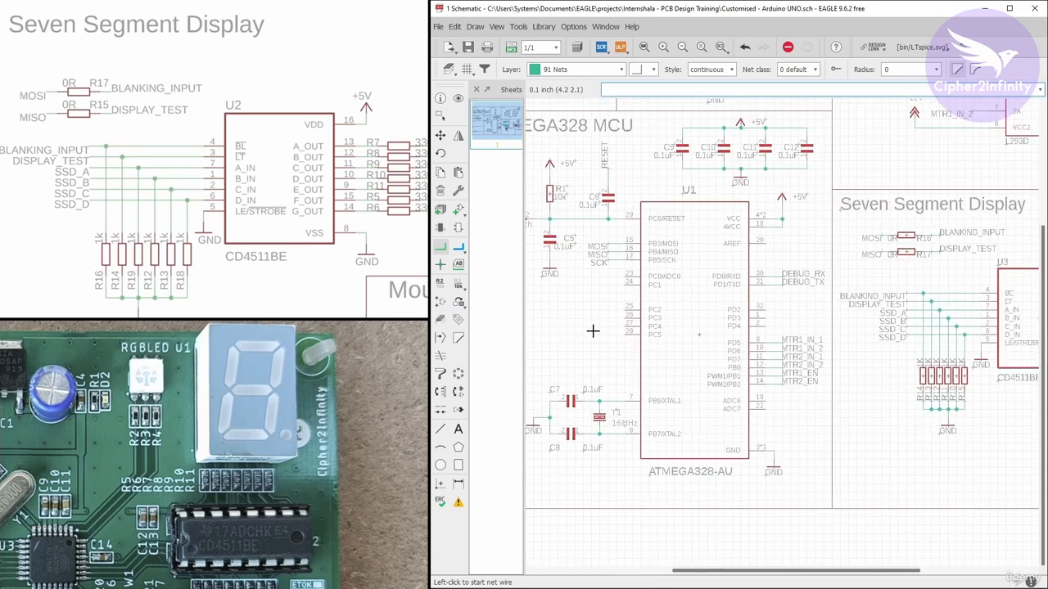
pyautogui.scroll(-2, 597, 329)
pyautogui.scroll(2, 614, 327)
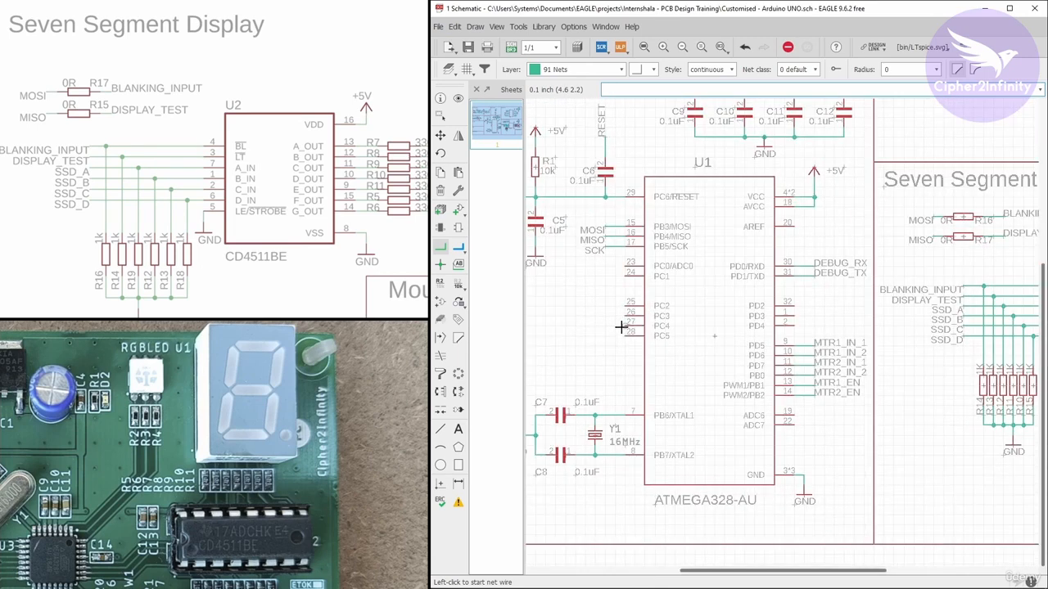
pyautogui.scroll(-2, 620, 326)
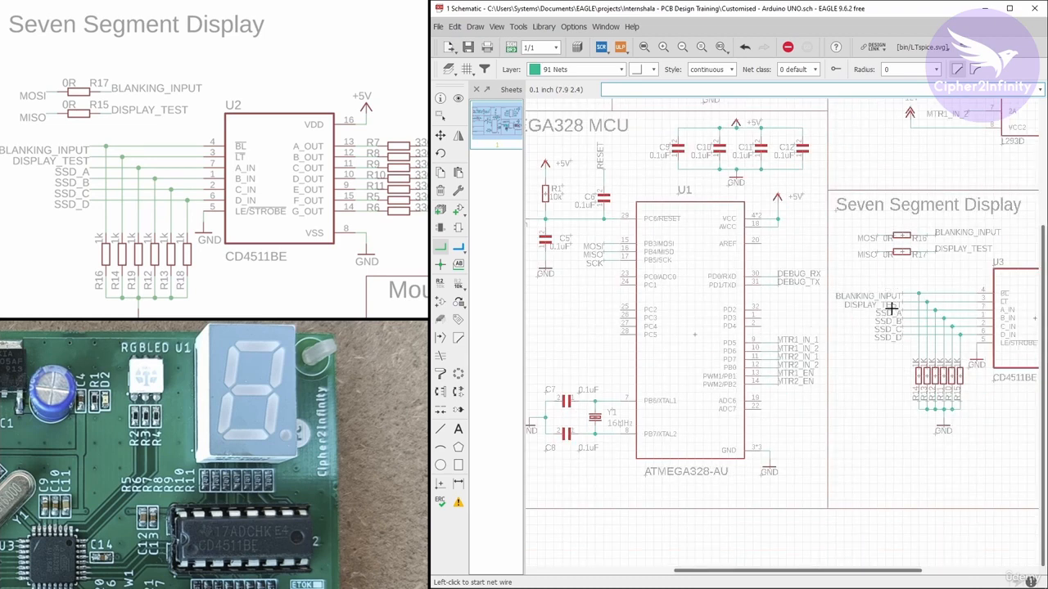
pyautogui.scroll(2, 900, 340)
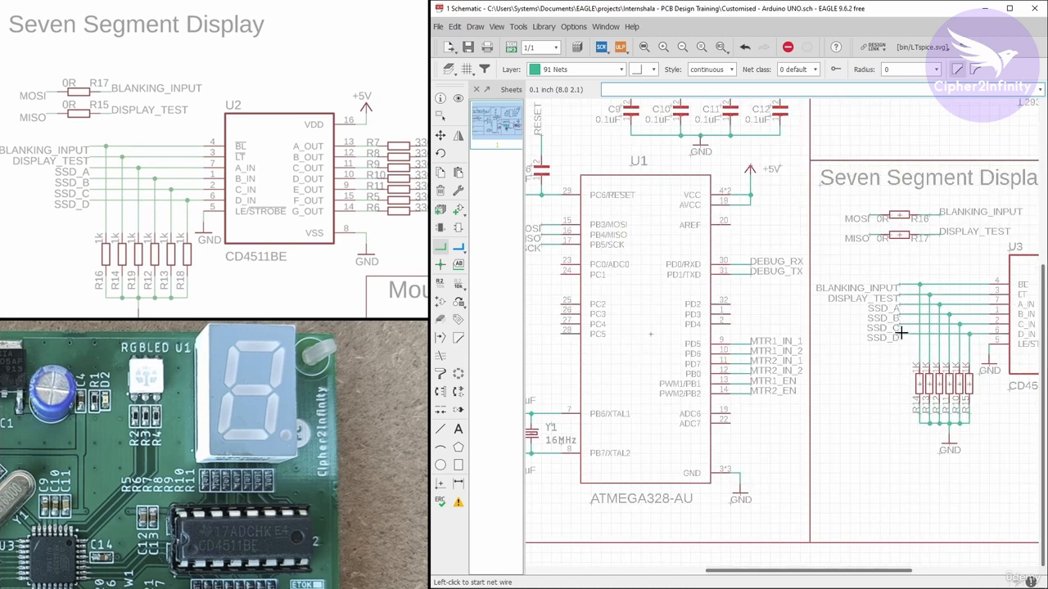
pyautogui.scroll(-2, 900, 334)
pyautogui.scroll(2, 696, 328)
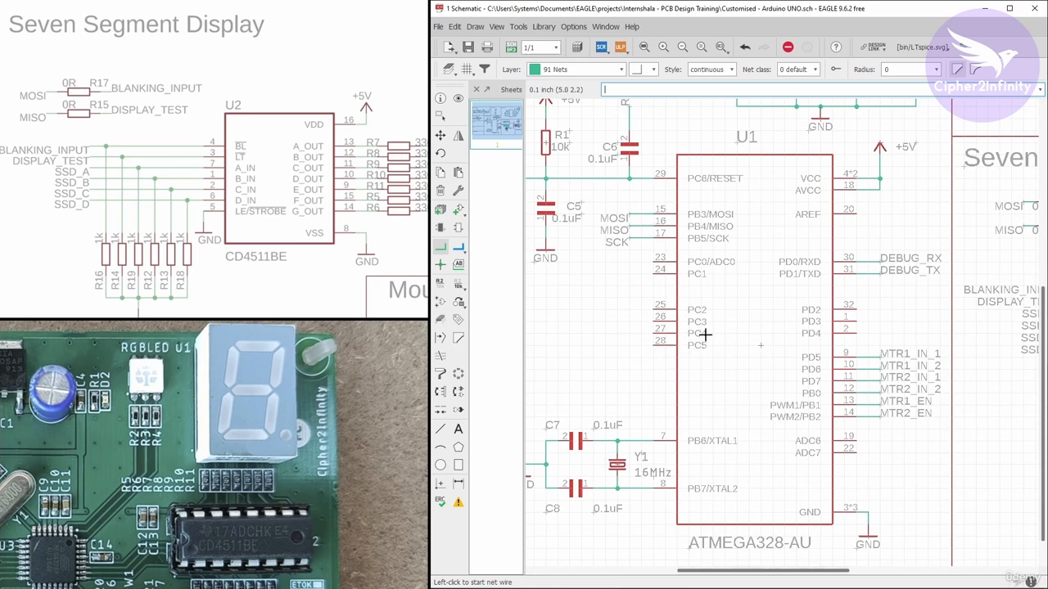
pyautogui.scroll(2, 631, 311)
pyautogui.click(442, 250)
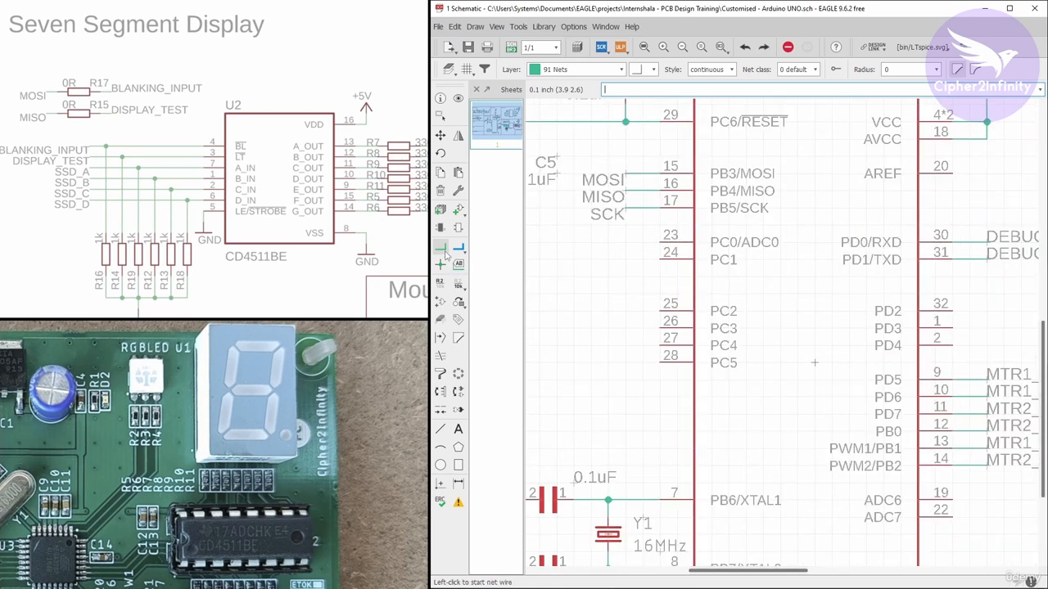
pyautogui.click(660, 311)
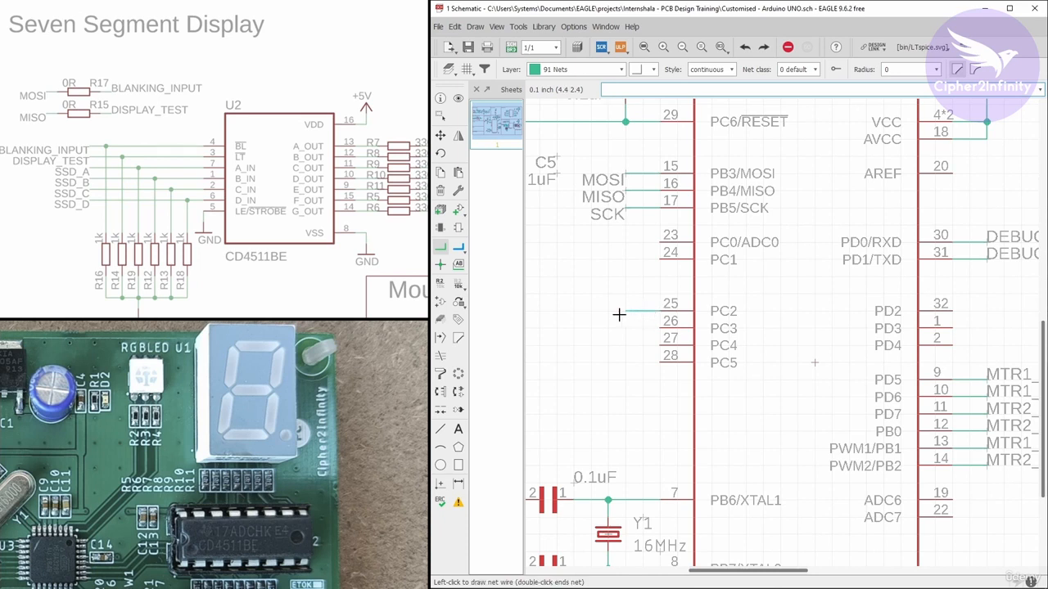
pyautogui.doubleClick(625, 311)
pyautogui.click(660, 321)
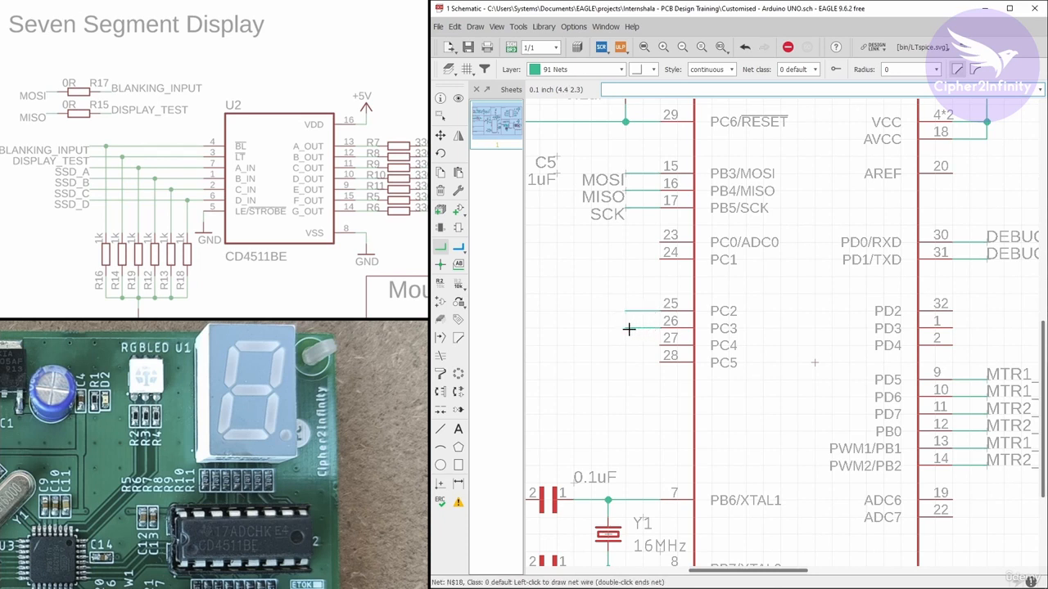
pyautogui.doubleClick(625, 321)
pyautogui.click(660, 345)
pyautogui.doubleClick(626, 345)
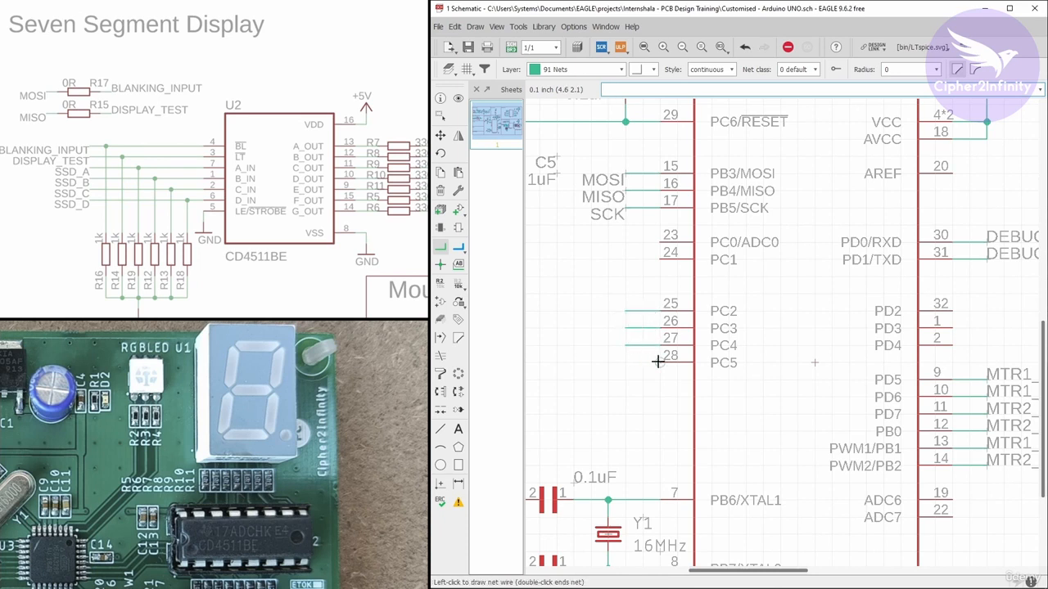
pyautogui.click(660, 355)
pyautogui.doubleClick(626, 355)
# Place net labels on the four wire stubs at PC2 through PC5
pyautogui.click(459, 264)
pyautogui.click(628, 311)
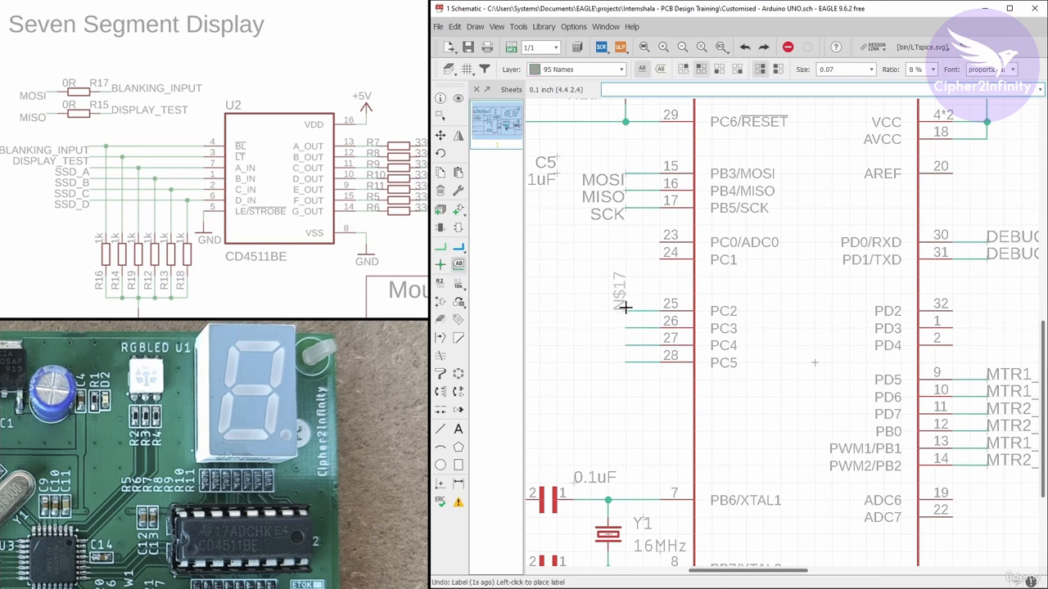
pyautogui.click(625, 312)
pyautogui.click(625, 328)
pyautogui.click(625, 329)
pyautogui.click(625, 345)
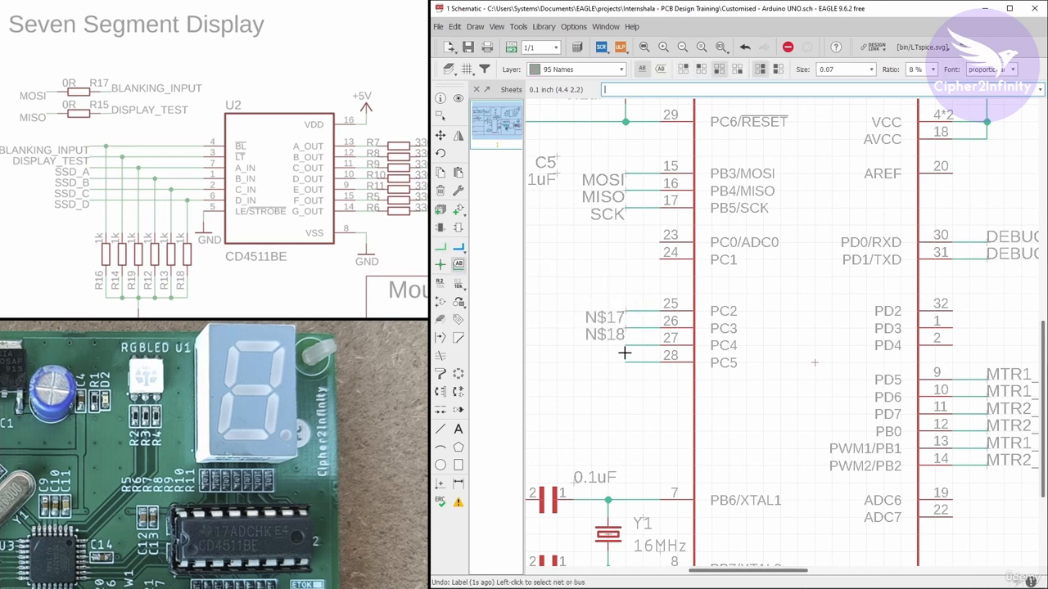
pyautogui.click(624, 347)
pyautogui.click(624, 364)
pyautogui.click(625, 366)
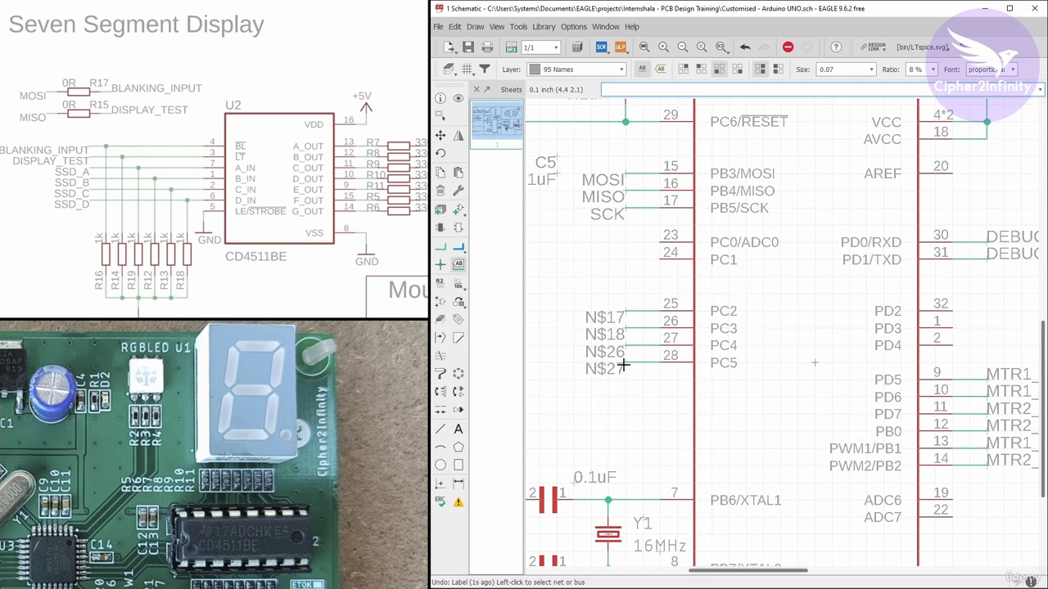
# Rename the nets at ATMEGA328 pins PC2 and PC3 to SSD_B and SSD_C, connecting them to the existing display nets
pyautogui.rightClick(626, 312)
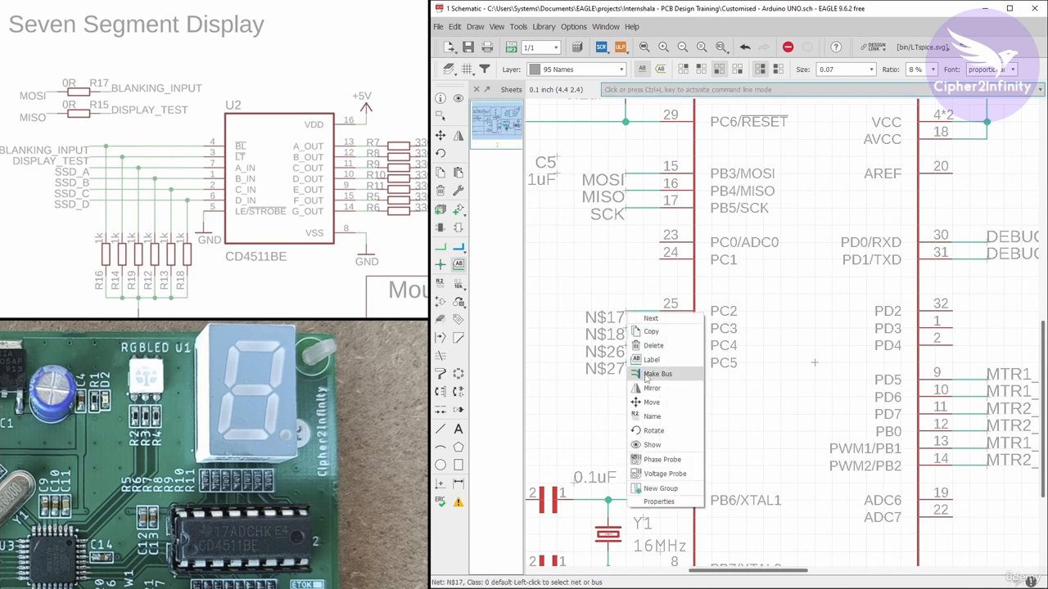
pyautogui.click(659, 417)
pyautogui.moveTo(536, 288); pyautogui.dragTo(662, 270)
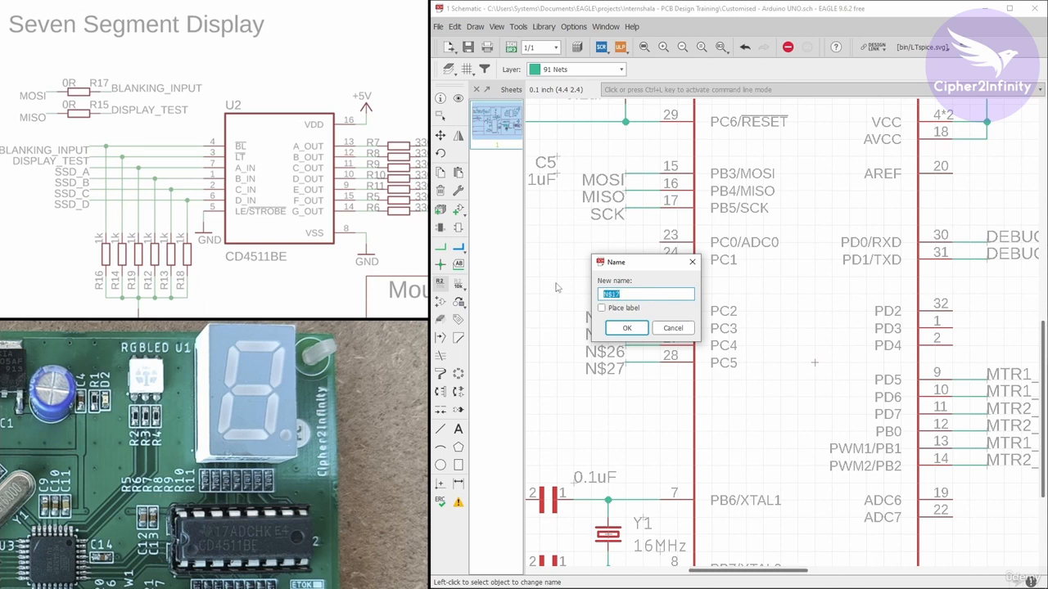
pyautogui.write('SSD_A')
pyautogui.click(627, 328)
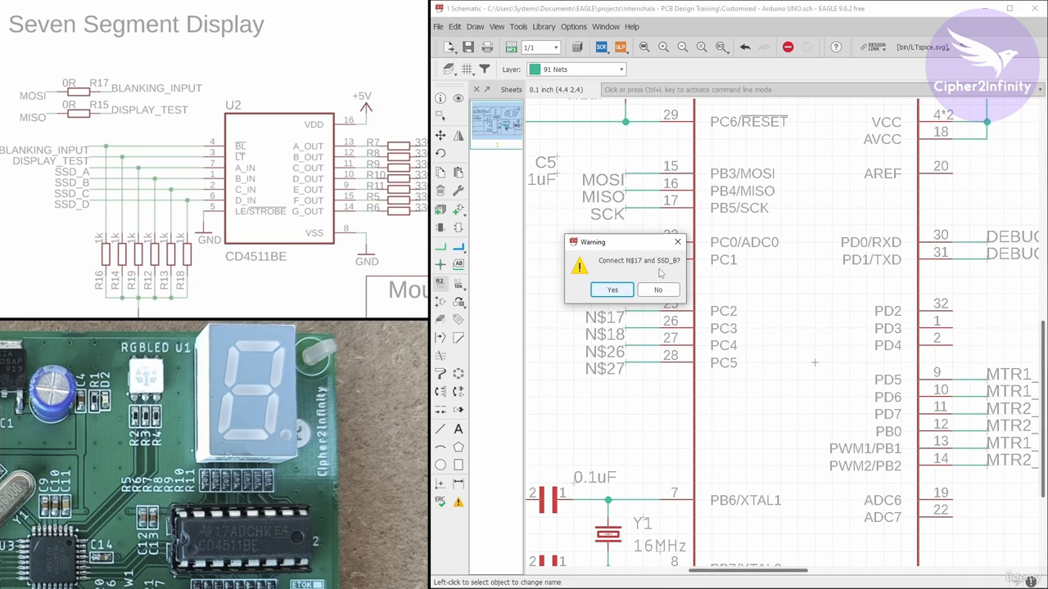
pyautogui.click(614, 290)
pyautogui.rightClick(628, 330)
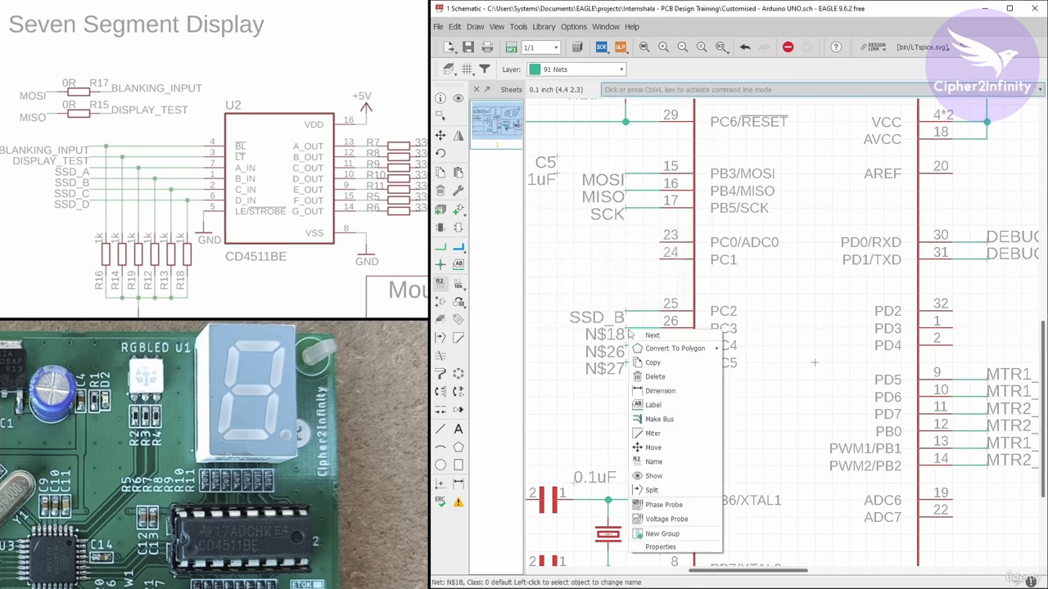
pyautogui.click(653, 462)
pyautogui.moveTo(518, 307); pyautogui.dragTo(641, 248)
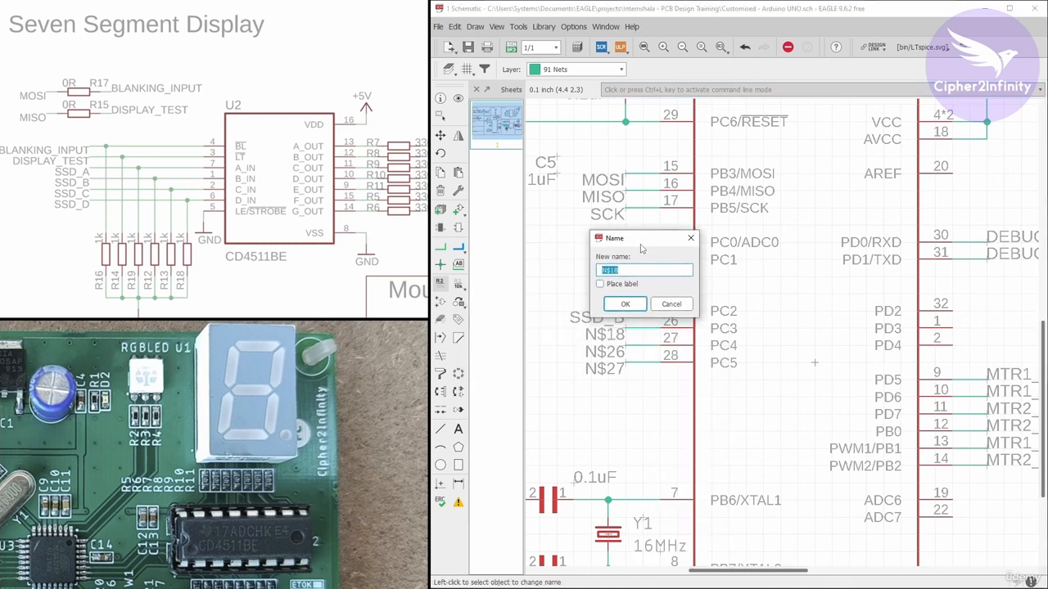
pyautogui.write('SSD_A')
pyautogui.click(625, 304)
# Rename the nets at pins PC4 and PC5 to SSD_D and SSD_A, confirming the connections to the existing nets
pyautogui.rightClick(628, 345)
pyautogui.click(652, 449)
pyautogui.write('SSD_D')
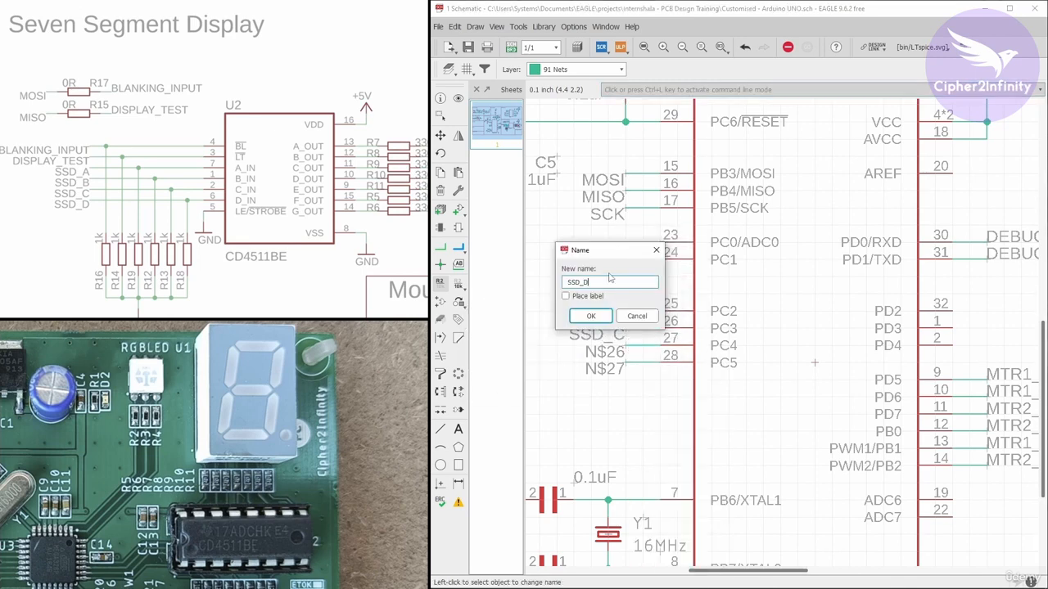
pyautogui.click(625, 303)
pyautogui.rightClick(628, 363)
pyautogui.click(652, 465)
pyautogui.moveTo(516, 329); pyautogui.dragTo(665, 252)
pyautogui.write('SSD_A')
pyautogui.click(664, 325)
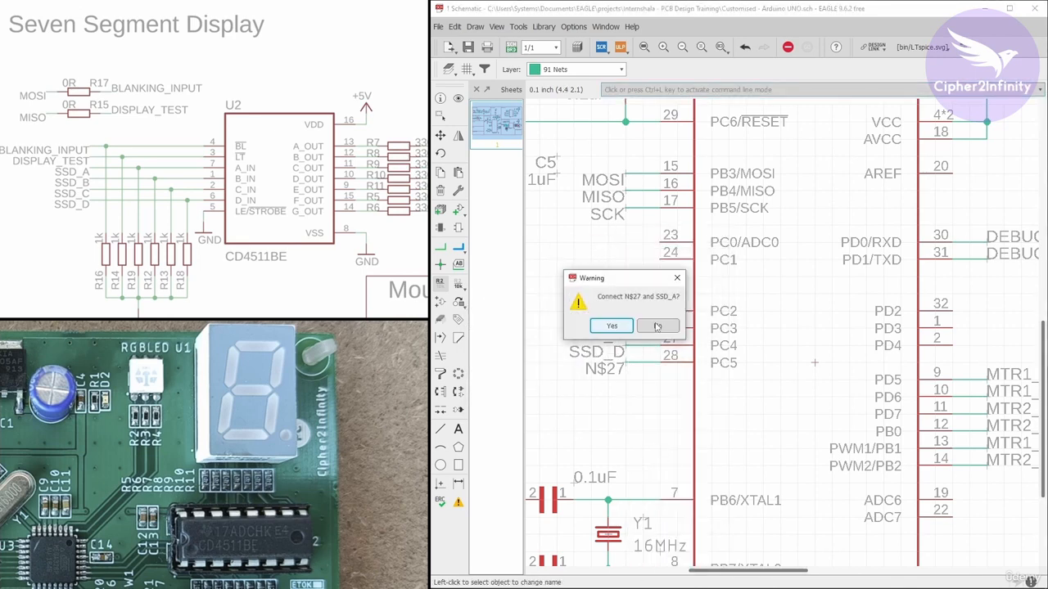
pyautogui.click(627, 330)
# Switch the schematic background to black in the user interface settings
pyautogui.scroll(-2, 623, 345)
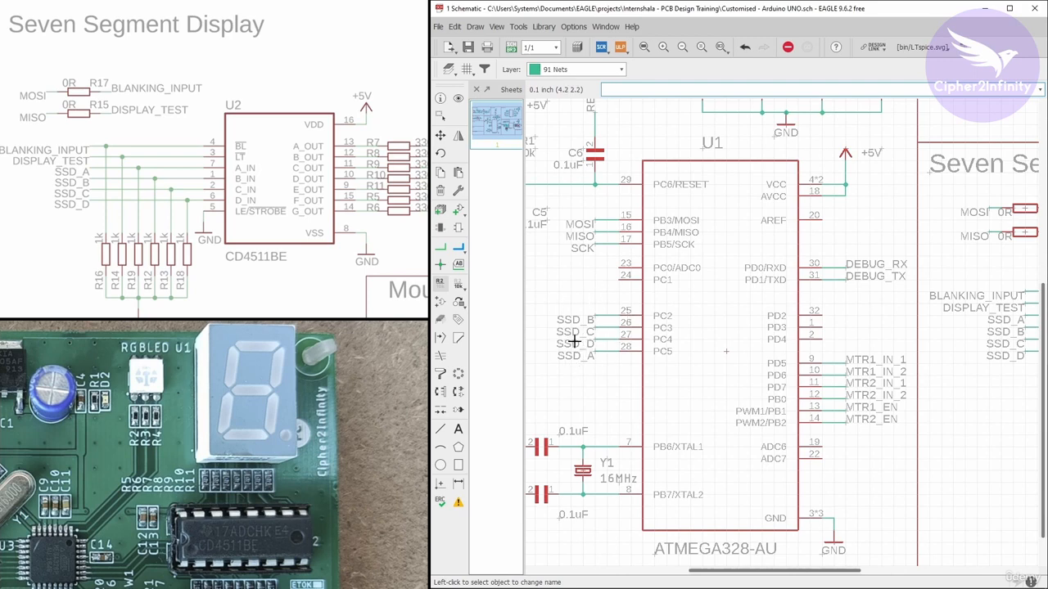
pyautogui.scroll(-2, 573, 340)
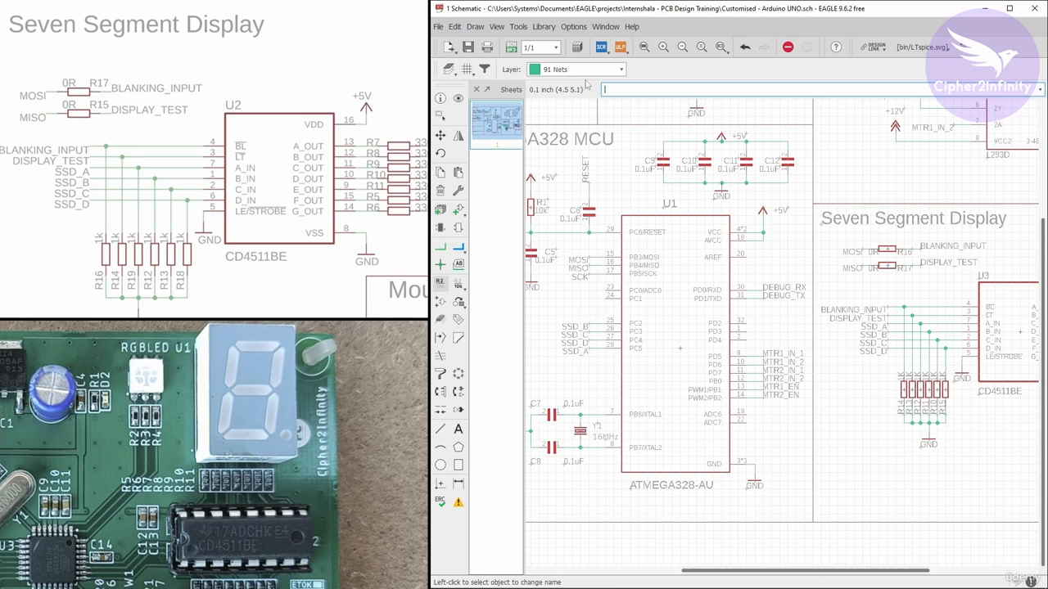
pyautogui.click(574, 27)
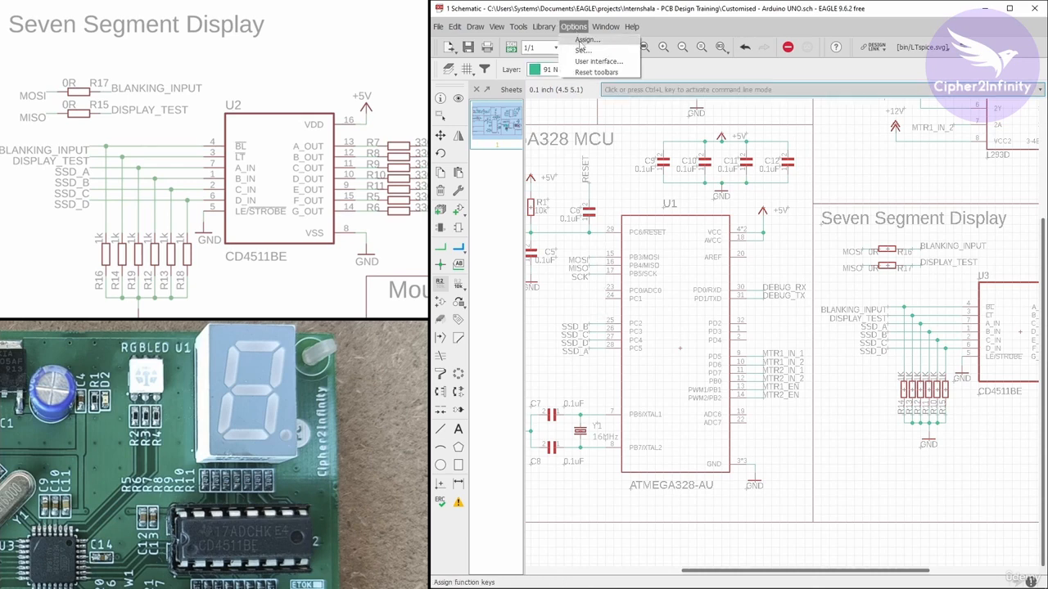
pyautogui.click(597, 62)
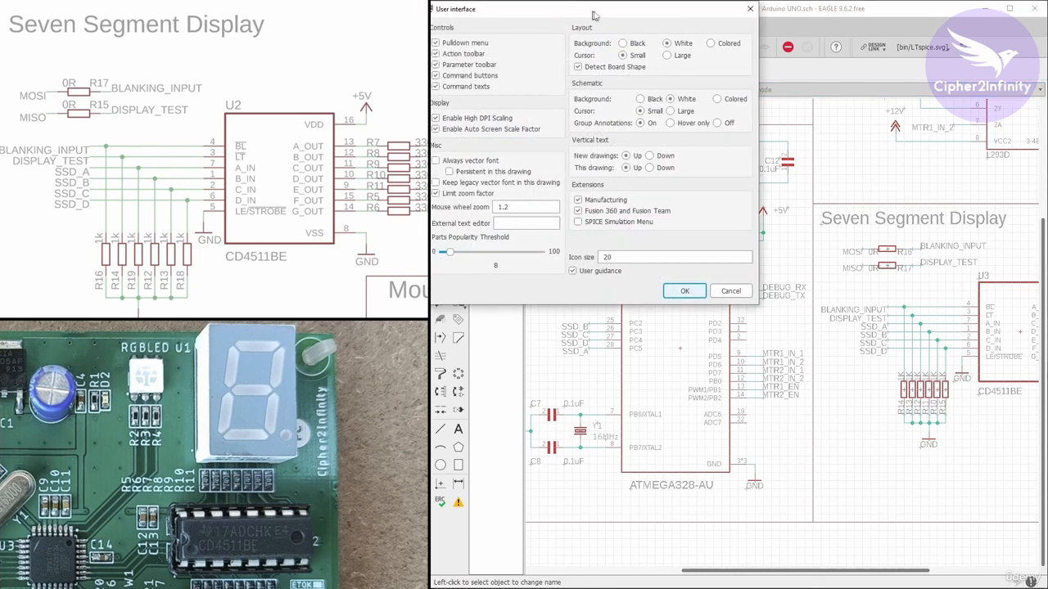
pyautogui.moveTo(588, 22); pyautogui.dragTo(673, 46)
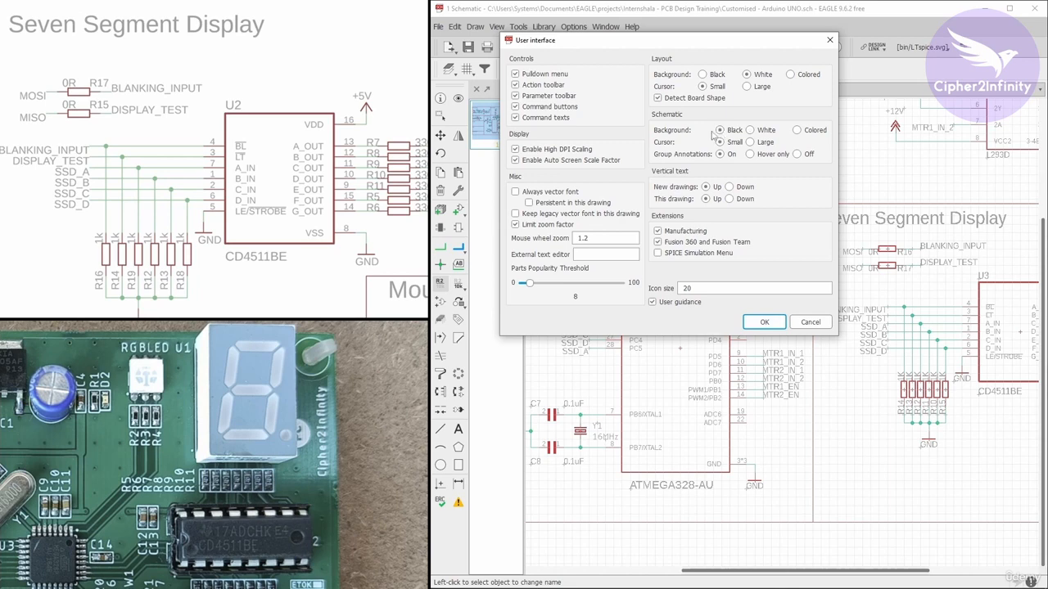
pyautogui.click(720, 130)
pyautogui.click(764, 322)
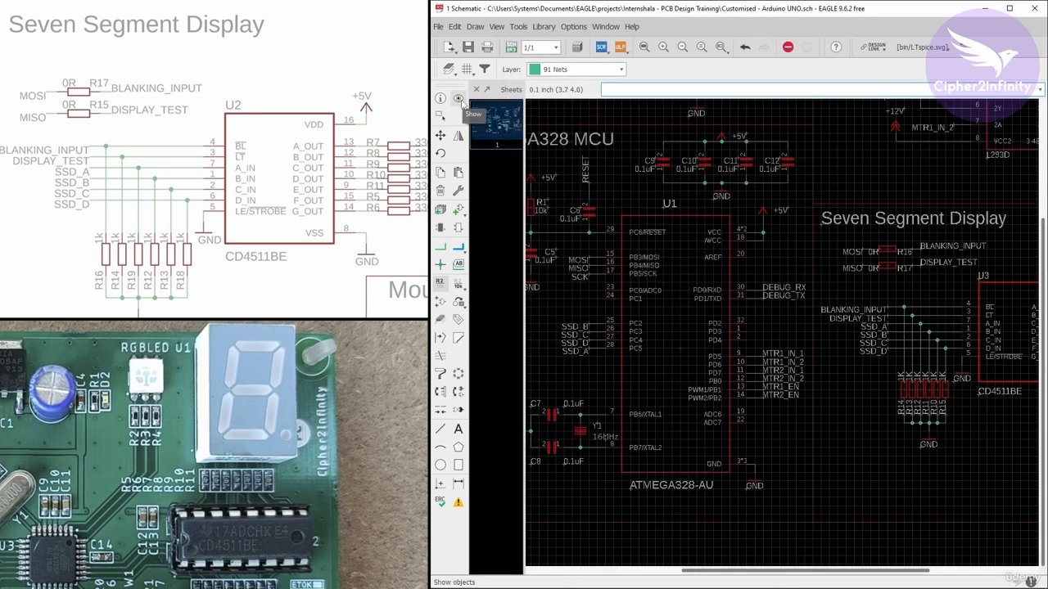
# Use the Show tool to highlight the BLANKING_INPUT, DISPLAY_TEST and SSD_A to SSD_D nets and check their connections
pyautogui.click(459, 99)
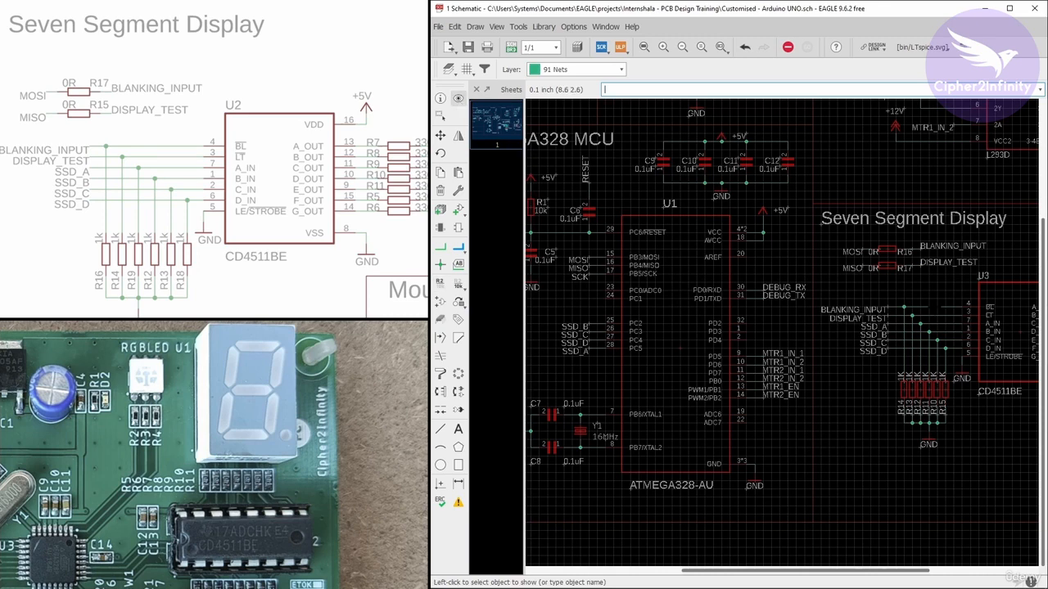
pyautogui.click(931, 307)
pyautogui.scroll(2, 978, 244)
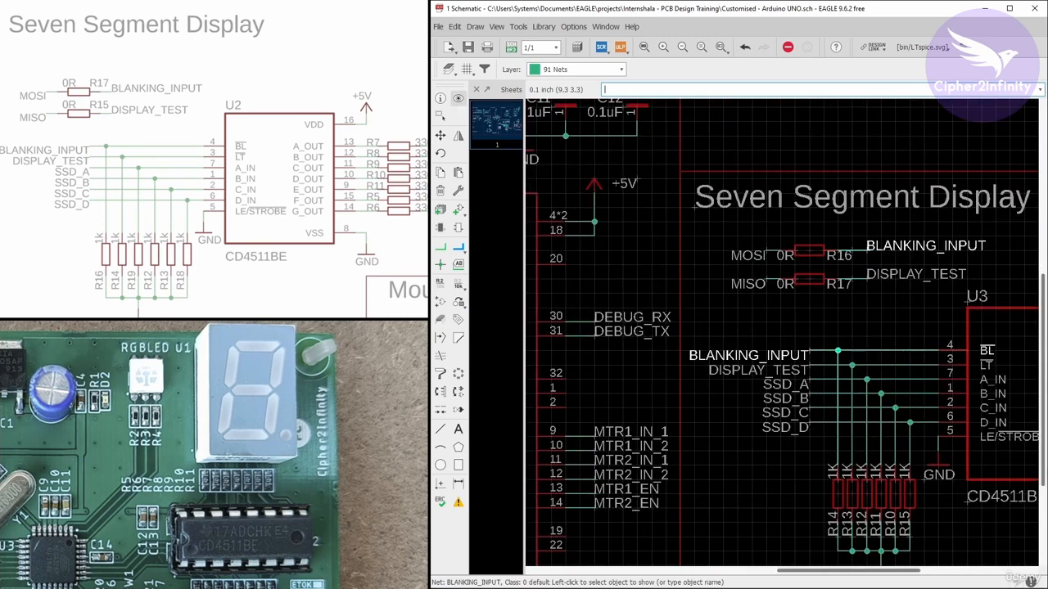
pyautogui.scroll(-3, 733, 248)
pyautogui.scroll(3, 876, 266)
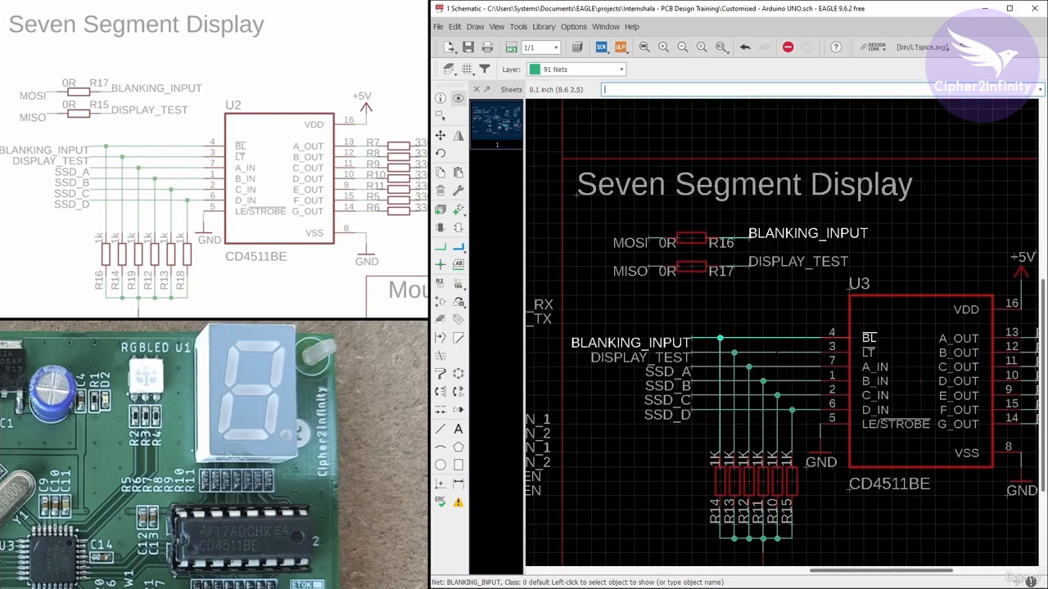
pyautogui.click(777, 353)
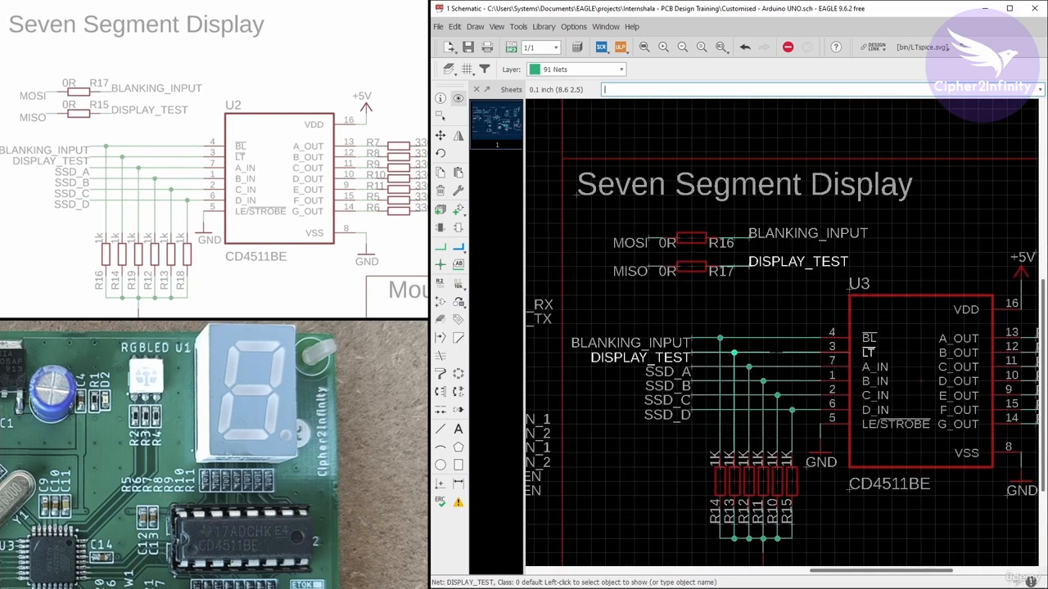
pyautogui.scroll(-1, 776, 267)
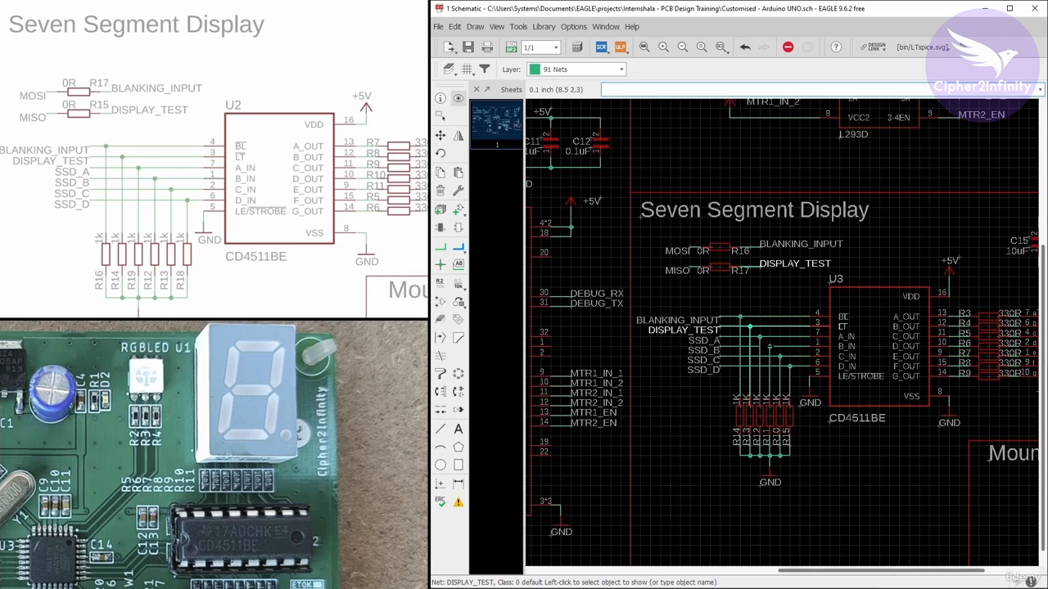
pyautogui.click(774, 336)
pyautogui.scroll(-4, 777, 334)
pyautogui.scroll(3, 563, 325)
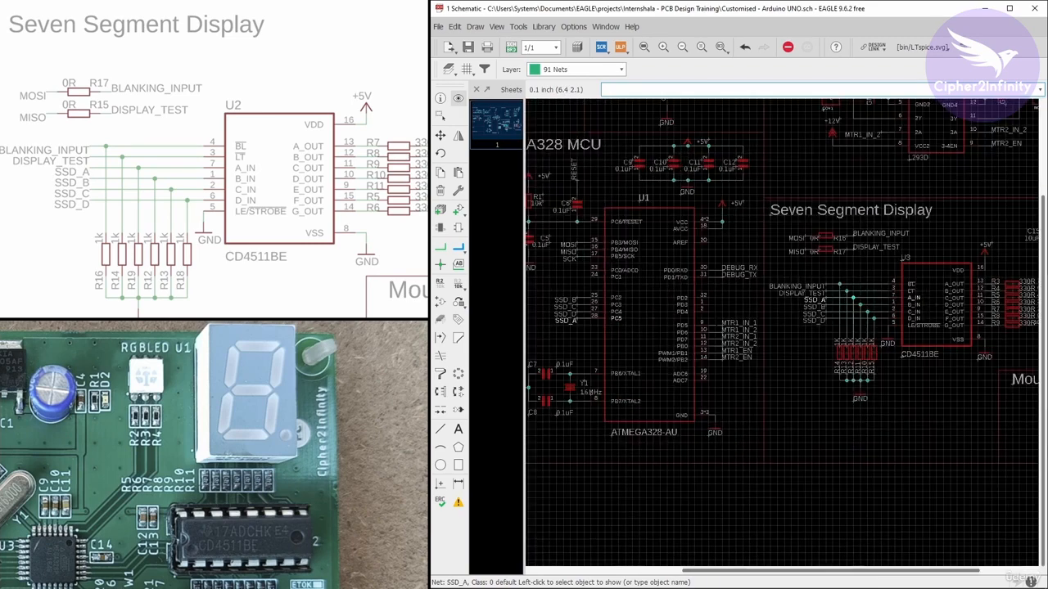
pyautogui.scroll(1, 577, 315)
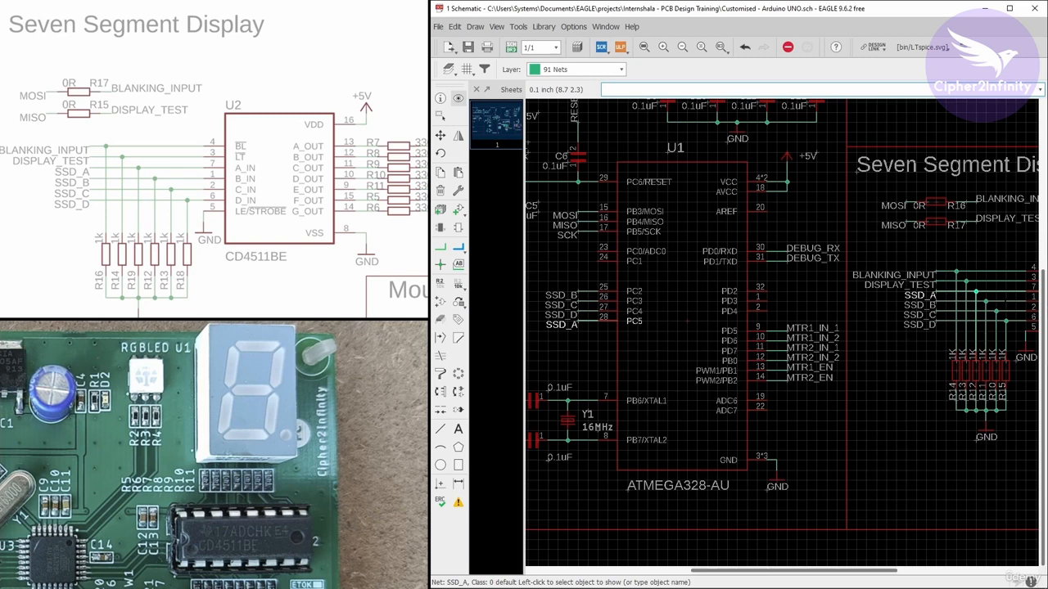
pyautogui.click(588, 291)
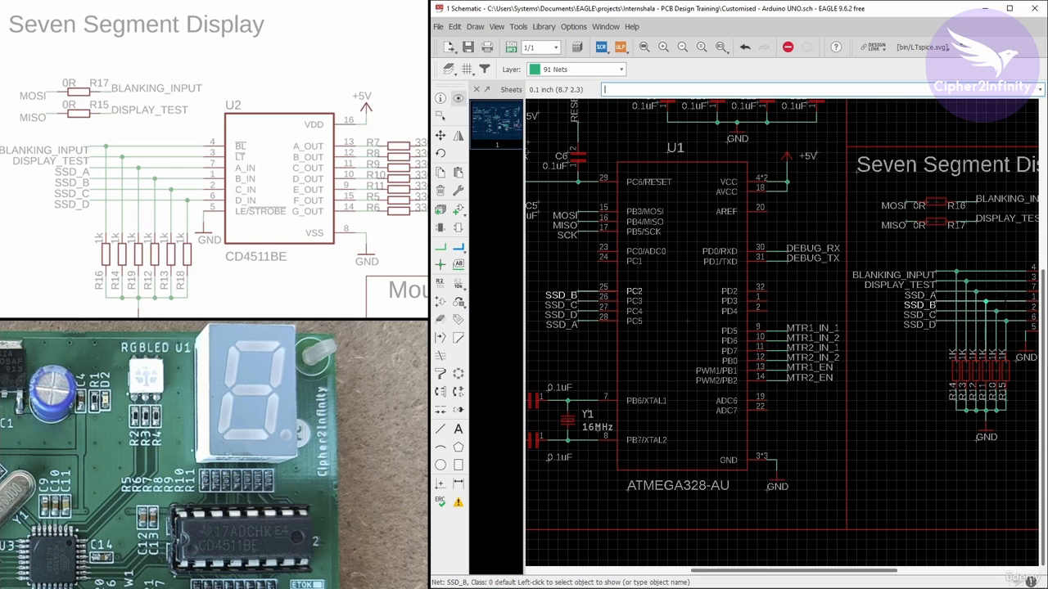
pyautogui.click(588, 301)
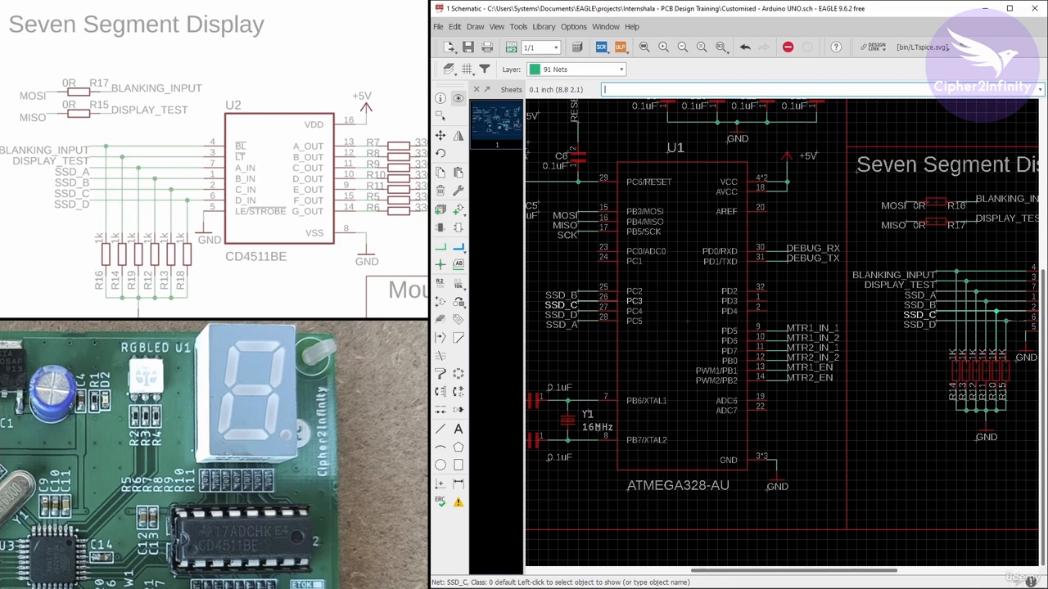
pyautogui.click(948, 321)
pyautogui.scroll(-4, 615, 311)
pyautogui.scroll(2, 833, 307)
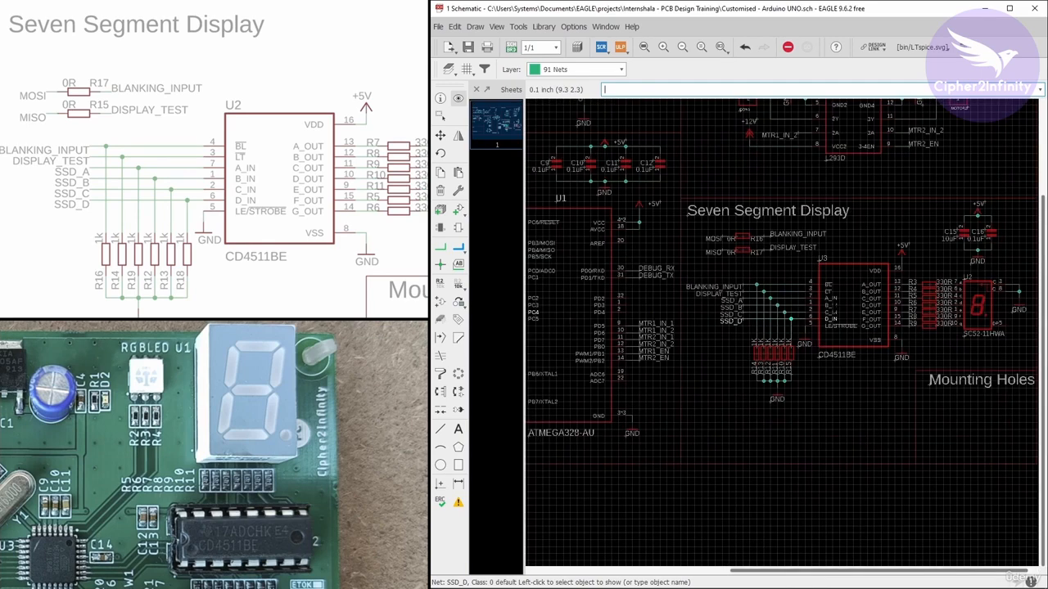
# Set the schematic background back to white in the user interface settings
pyautogui.click(574, 26)
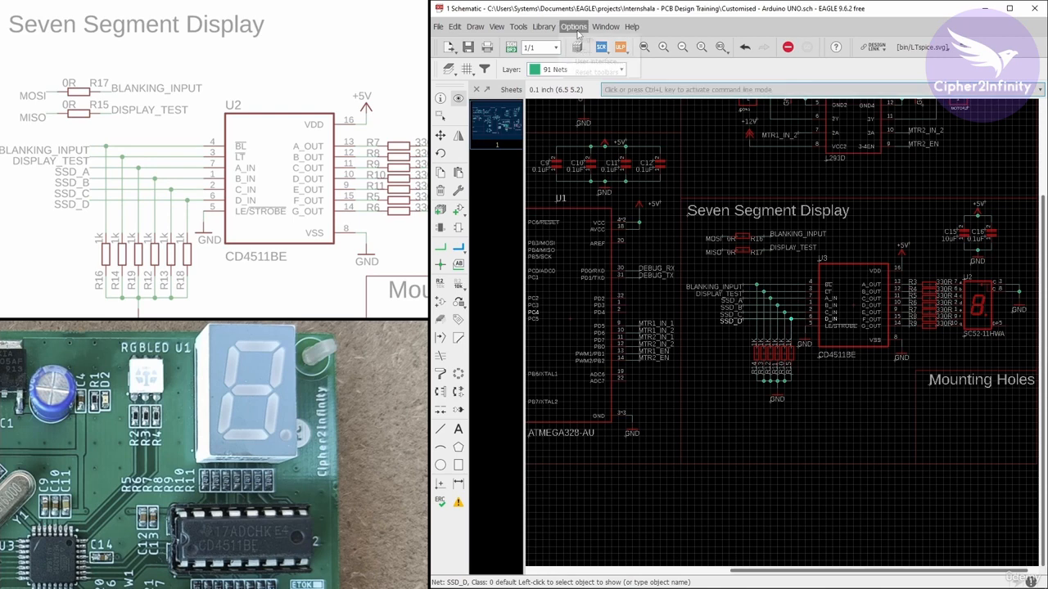
pyautogui.click(593, 61)
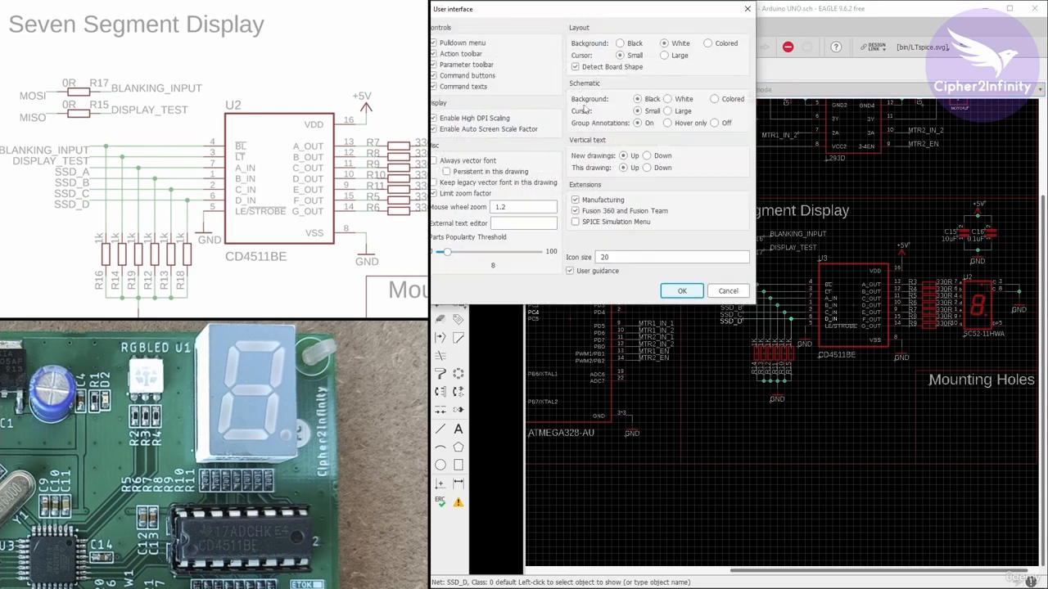
pyautogui.click(682, 290)
# Start adding a part and choose MOUNT-HOLE2.8 from the holes library's MOUNT-HOLE device
pyautogui.scroll(-2, 606, 273)
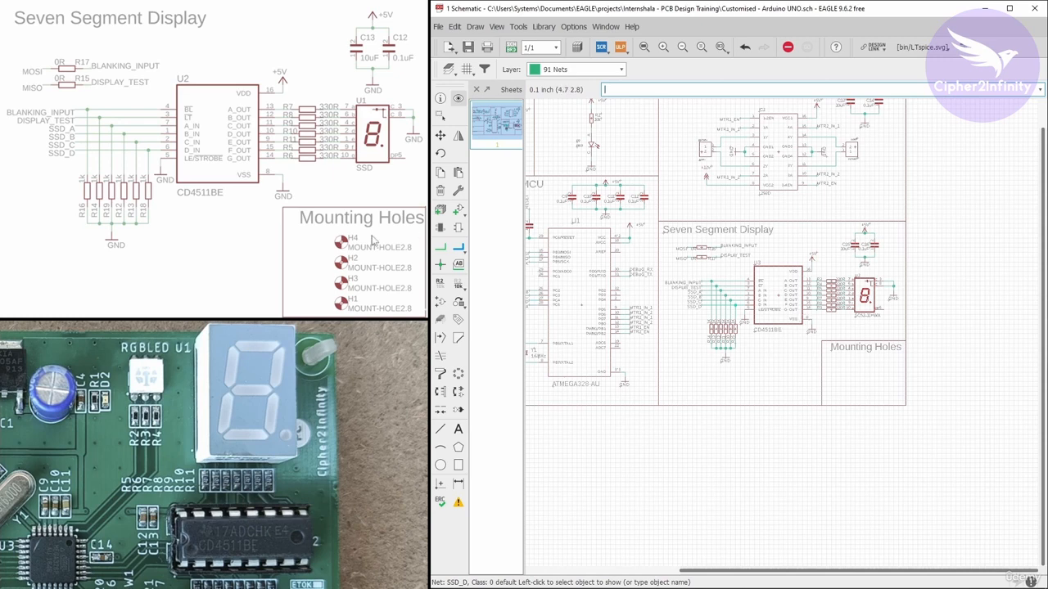
pyautogui.press('Escape')
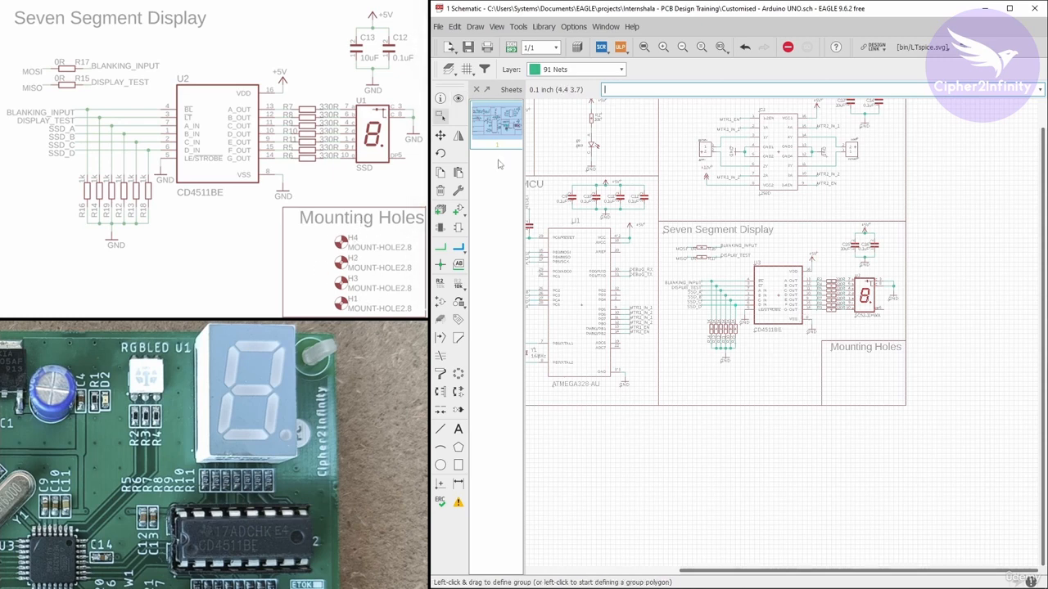
pyautogui.click(459, 211)
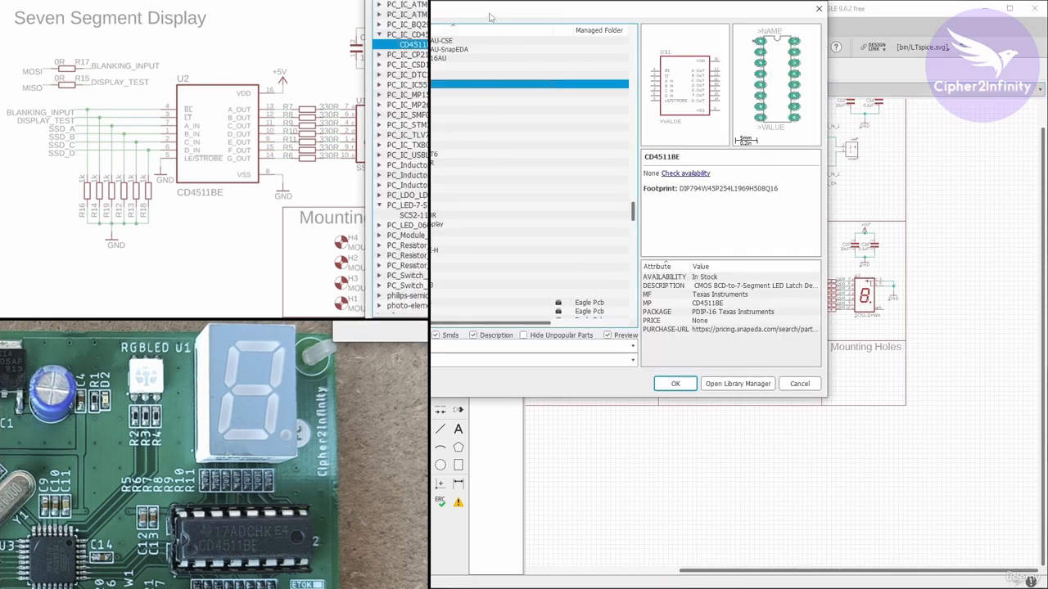
pyautogui.click(509, 131)
pyautogui.scroll(10, 575, 211)
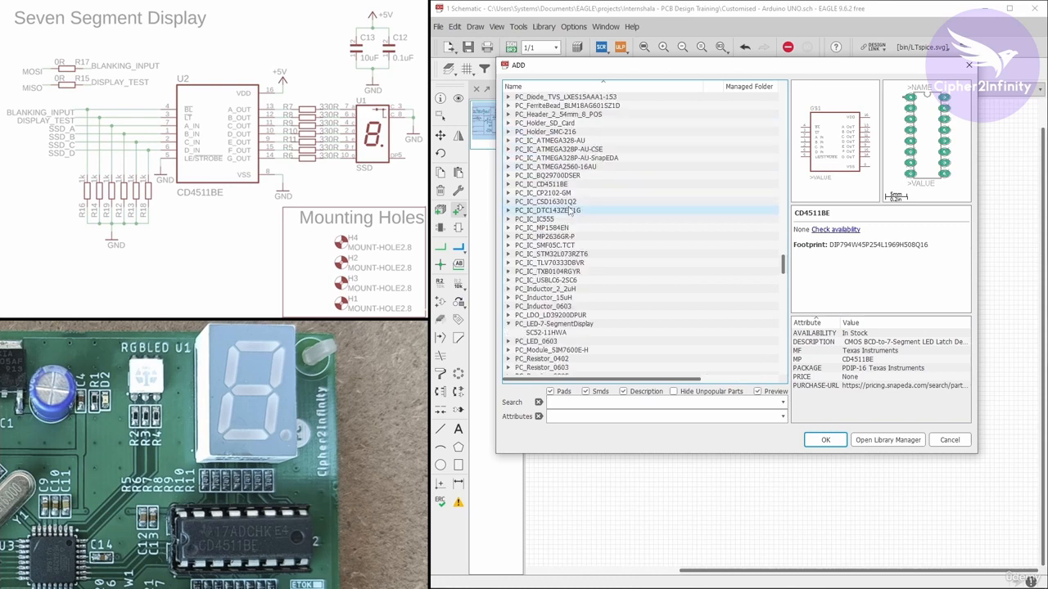
pyautogui.scroll(15, 576, 211)
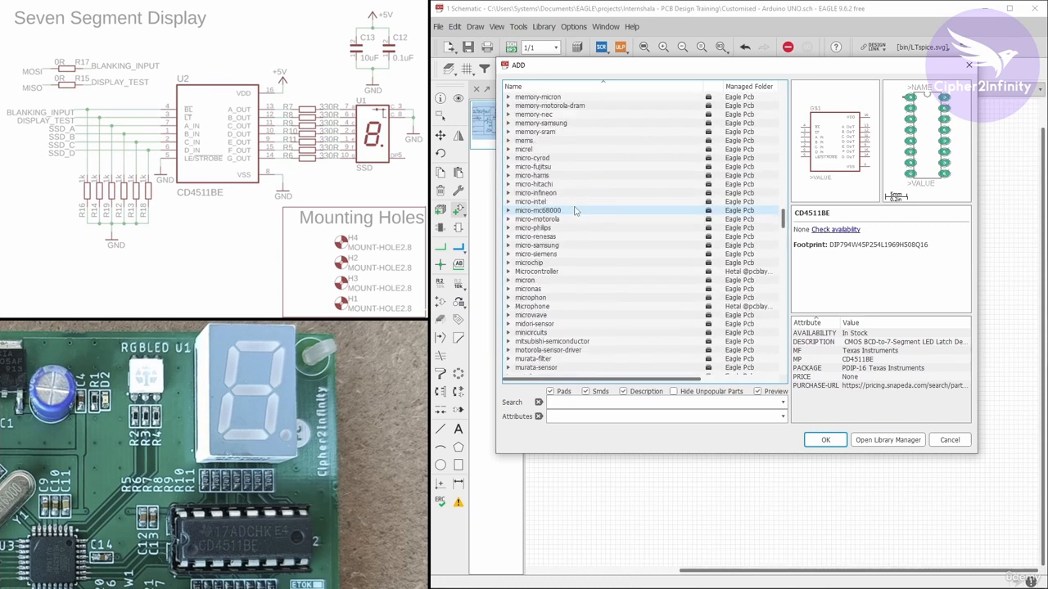
pyautogui.scroll(6, 576, 211)
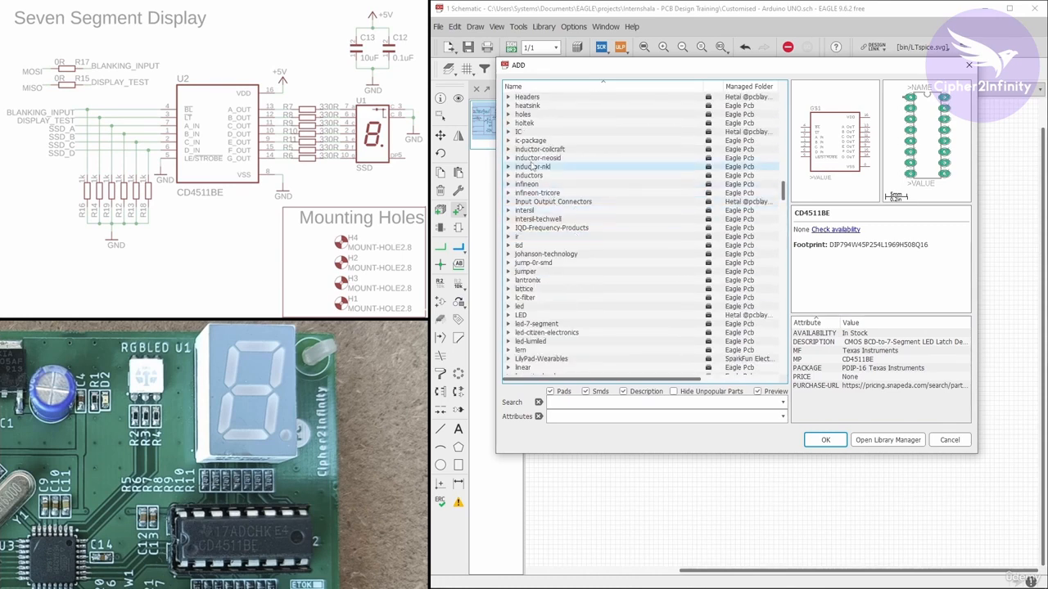
pyautogui.click(510, 116)
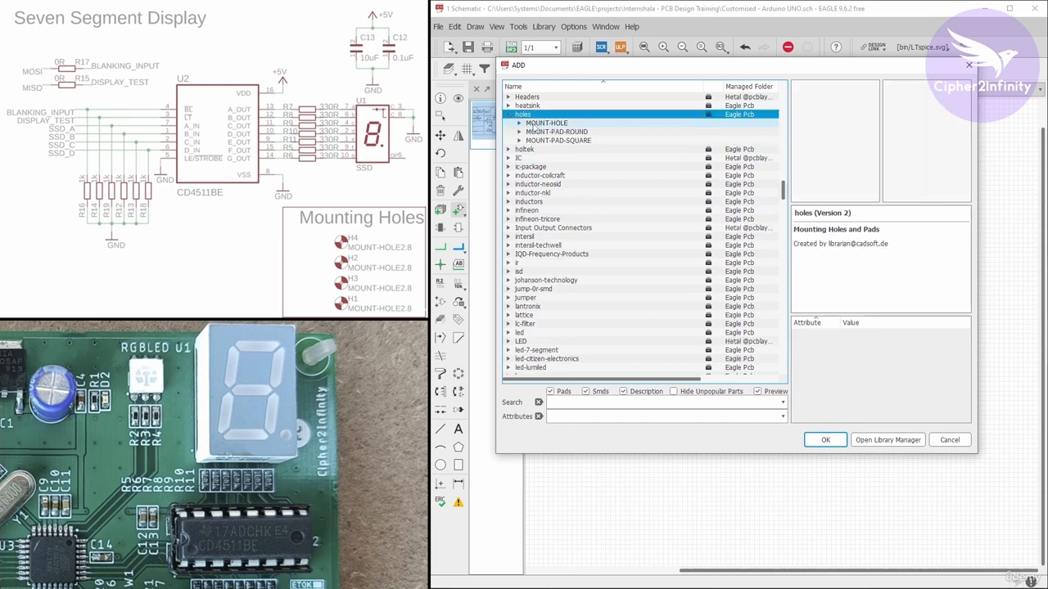
pyautogui.click(519, 123)
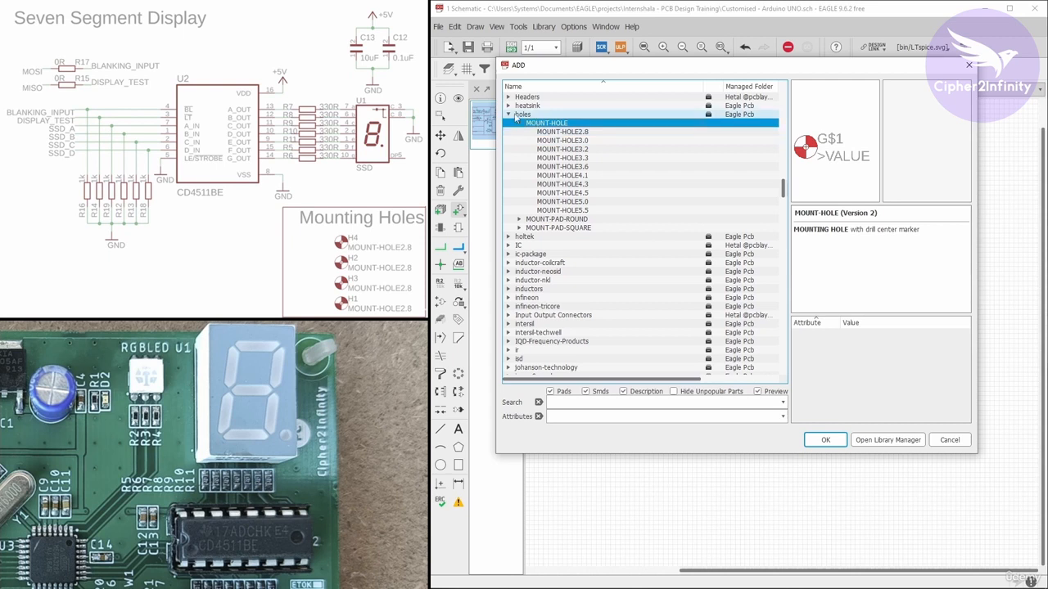
pyautogui.click(577, 134)
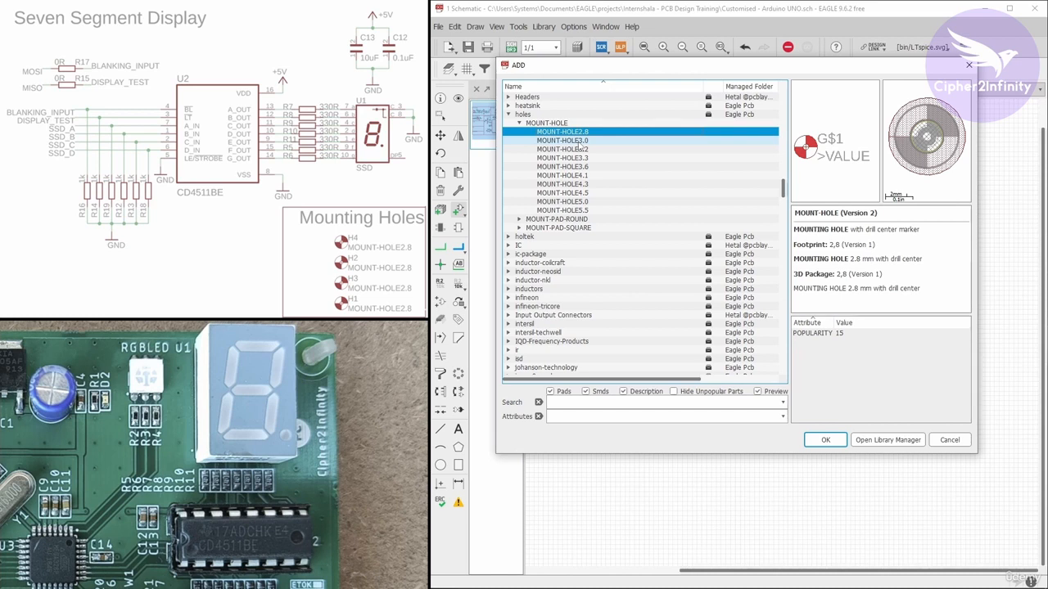
pyautogui.click(573, 141)
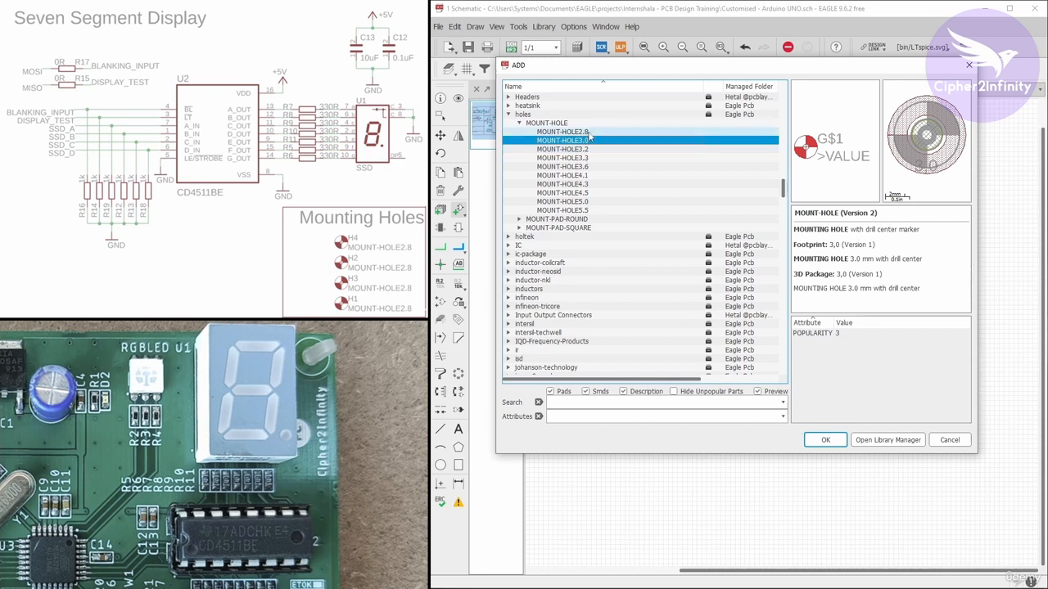
pyautogui.click(579, 134)
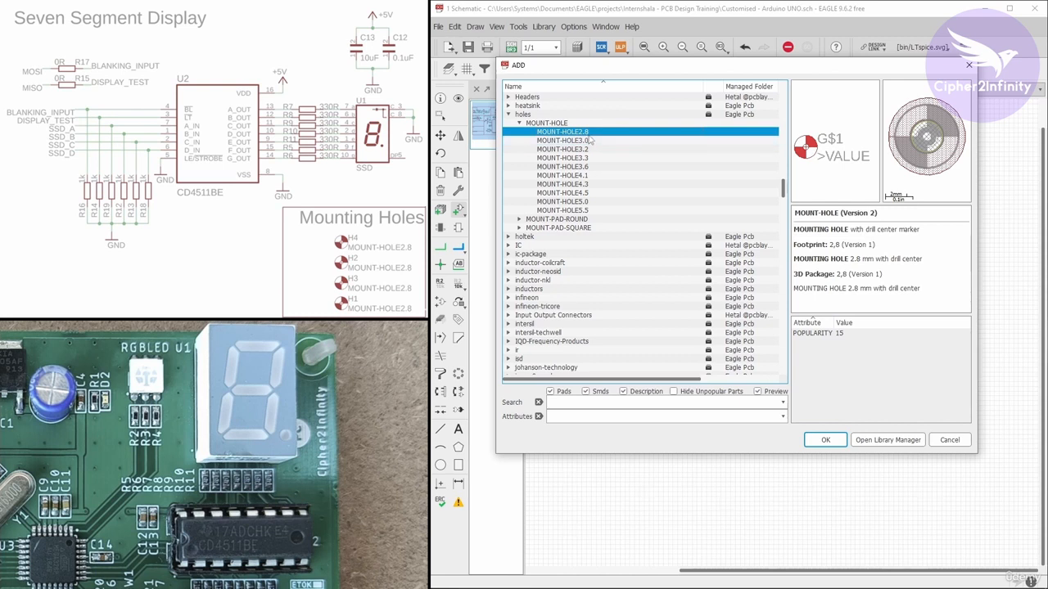
pyautogui.click(826, 441)
# Place four mounting holes, H1 to H4, stacked vertically inside the Mounting Holes frame
pyautogui.scroll(-1, 757, 307)
pyautogui.scroll(5, 757, 307)
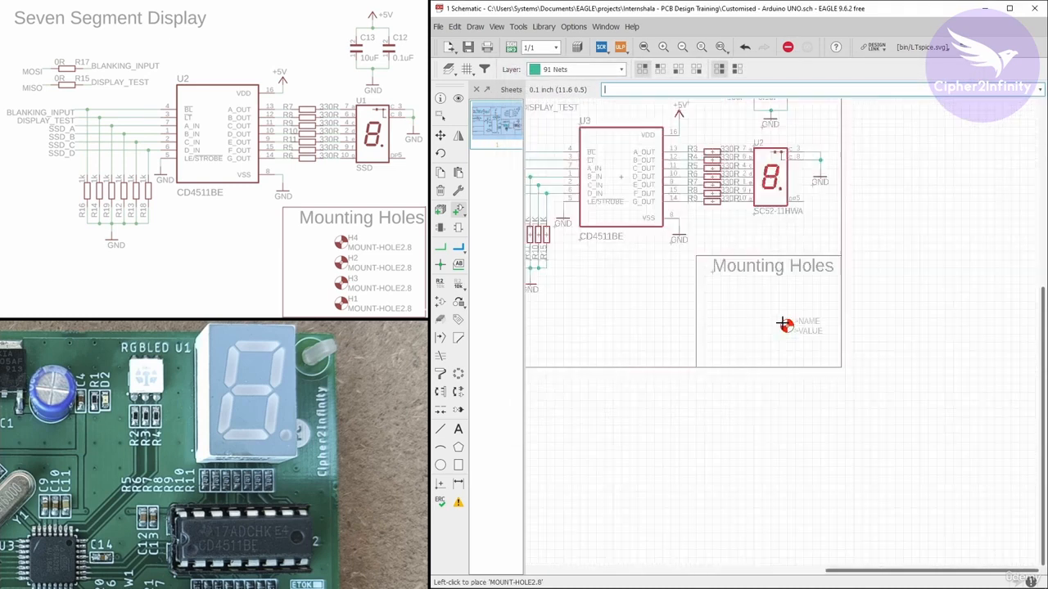
pyautogui.scroll(3, 733, 287)
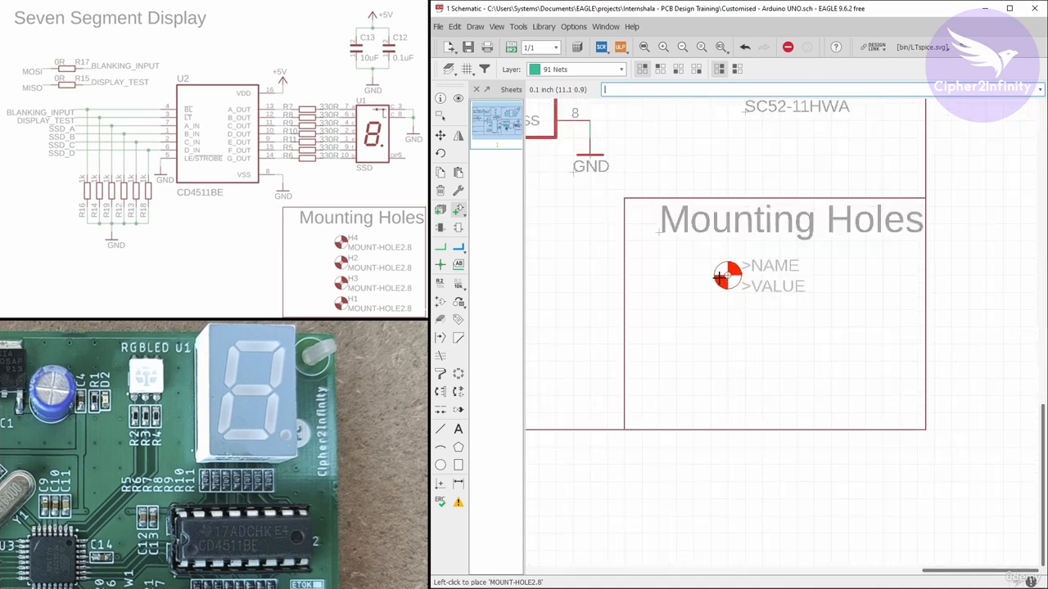
pyautogui.click(724, 282)
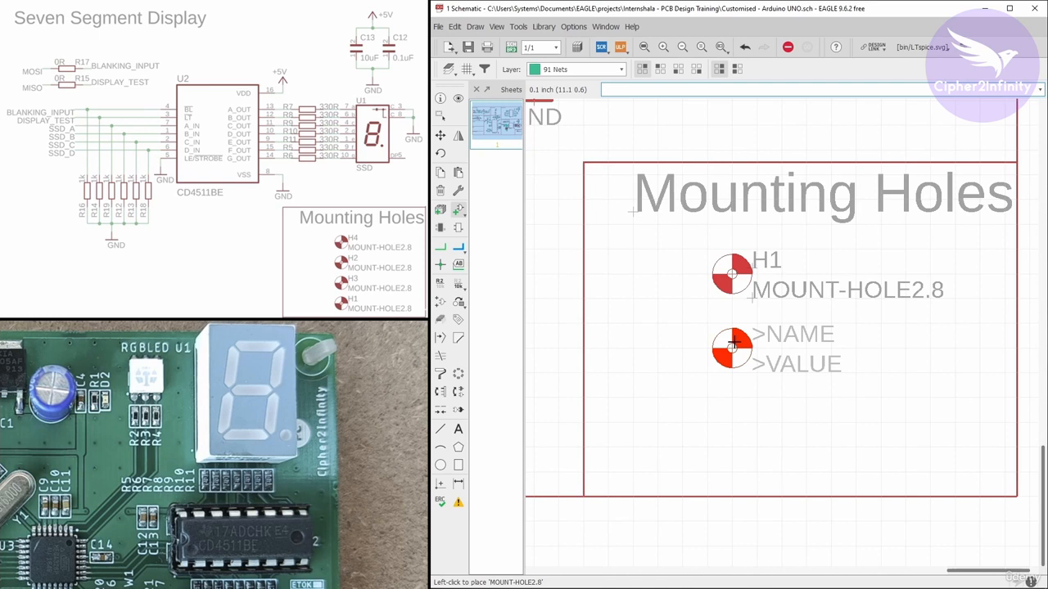
pyautogui.click(734, 344)
pyautogui.scroll(-1, 729, 336)
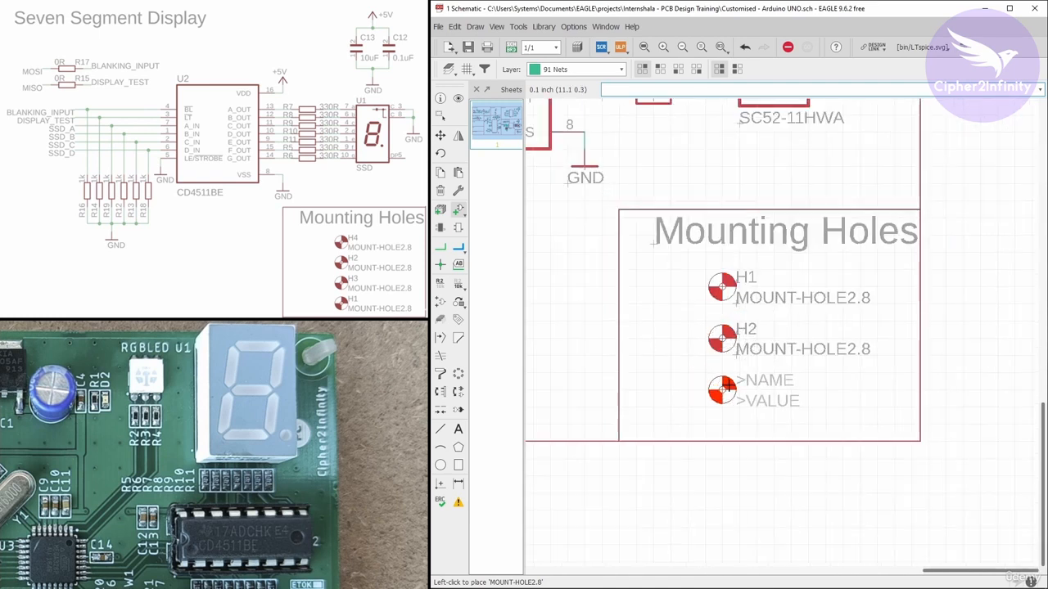
pyautogui.click(724, 388)
pyautogui.click(722, 423)
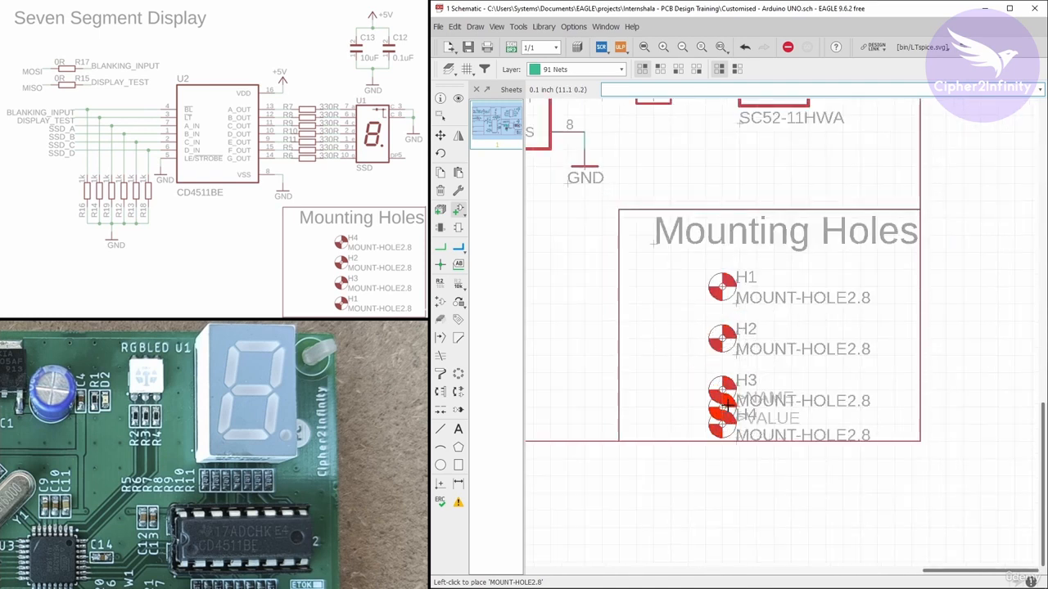
pyautogui.press('Escape')
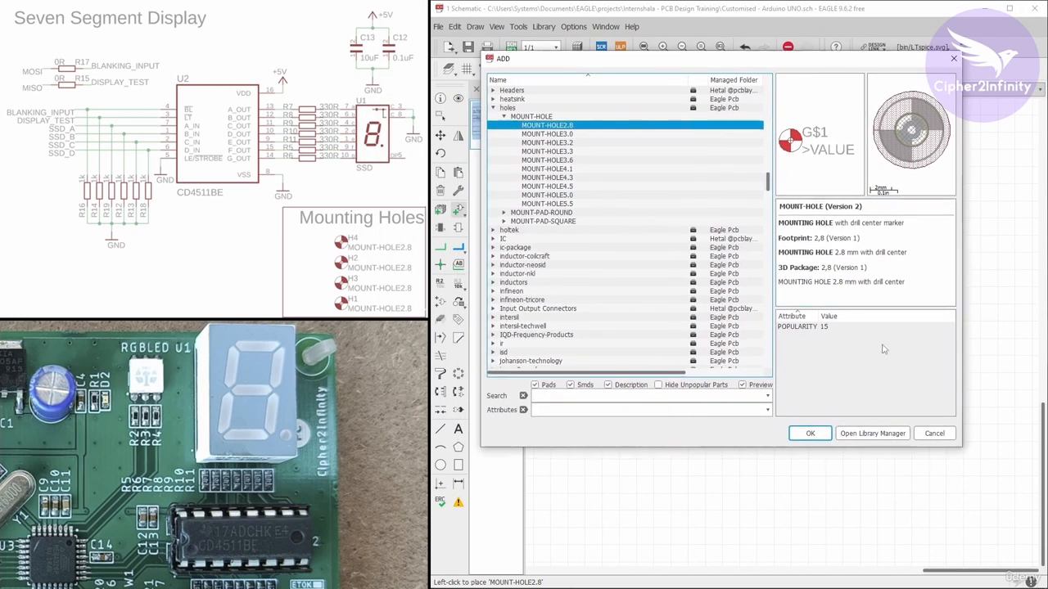
pyautogui.click(935, 434)
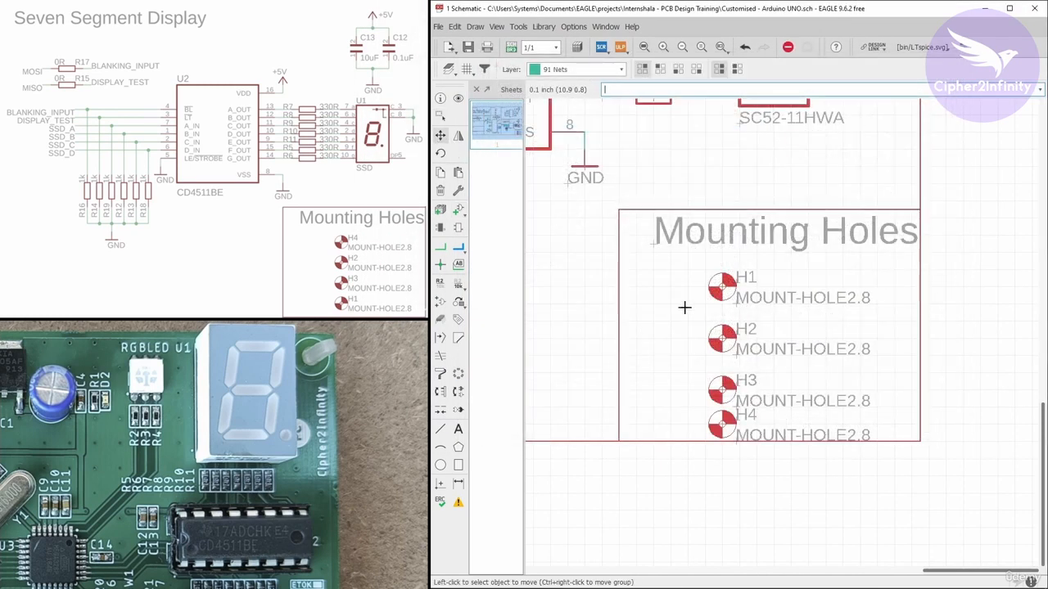
# Move mounting holes H2, H3 and H4 up so the four holes are evenly spaced in a column
pyautogui.scroll(2, 724, 340)
pyautogui.moveTo(724, 340); pyautogui.dragTo(730, 320)
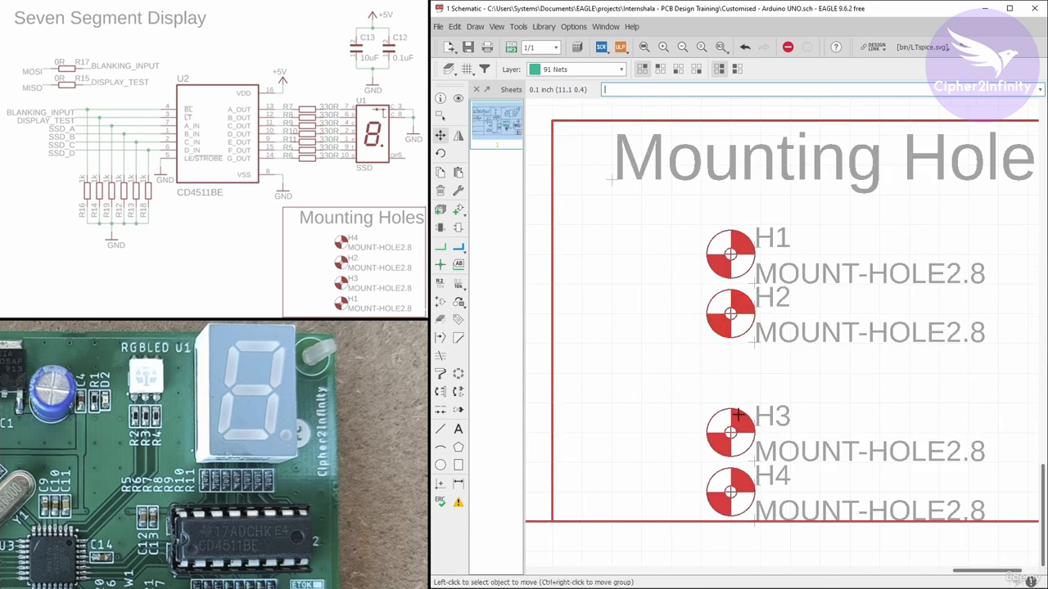
pyautogui.moveTo(731, 432); pyautogui.dragTo(731, 373)
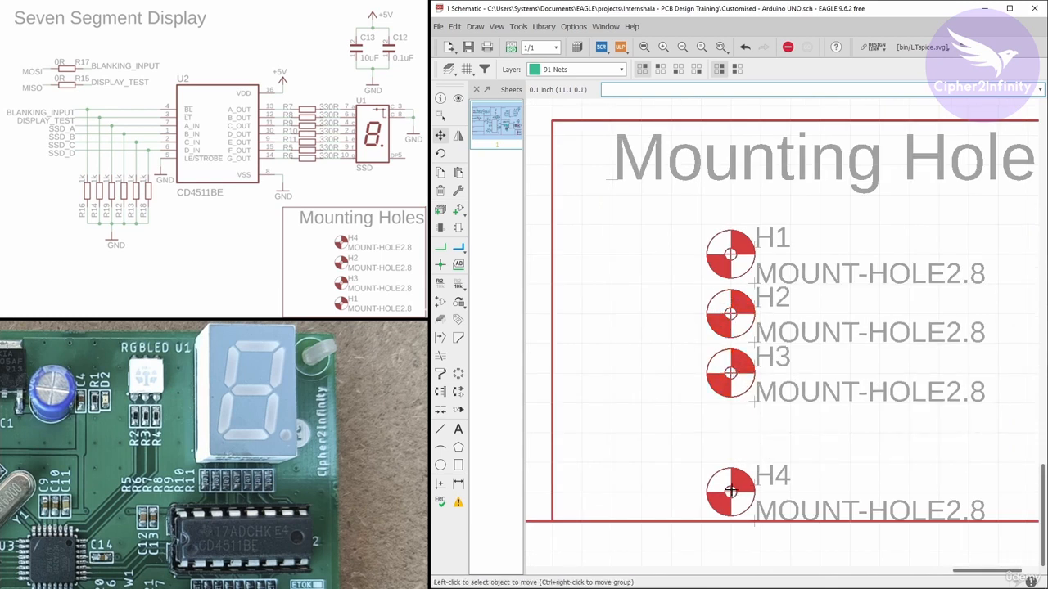
pyautogui.moveTo(730, 491); pyautogui.dragTo(730, 433)
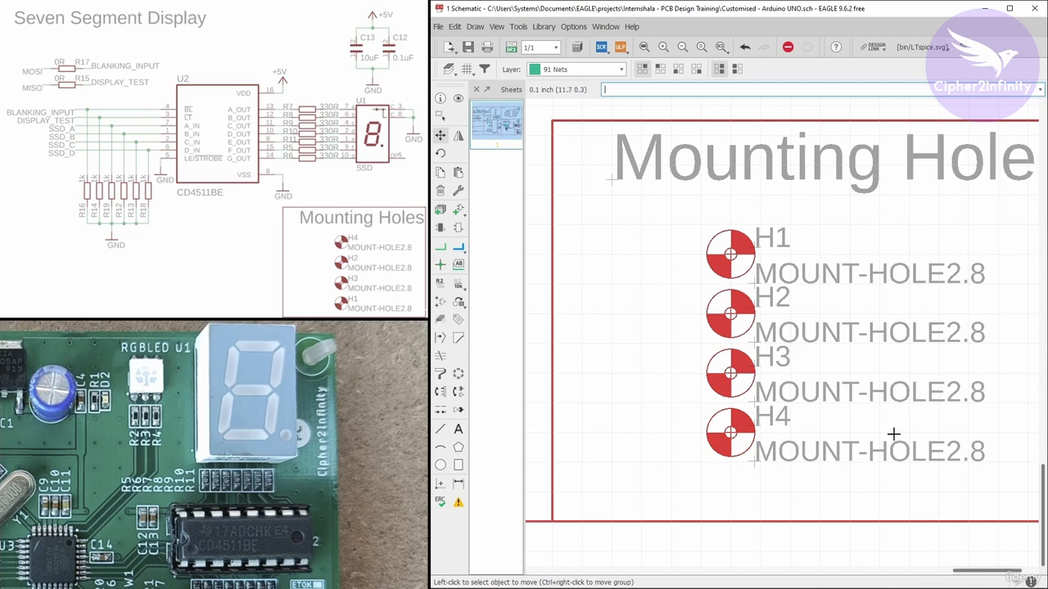
pyautogui.scroll(-6, 732, 410)
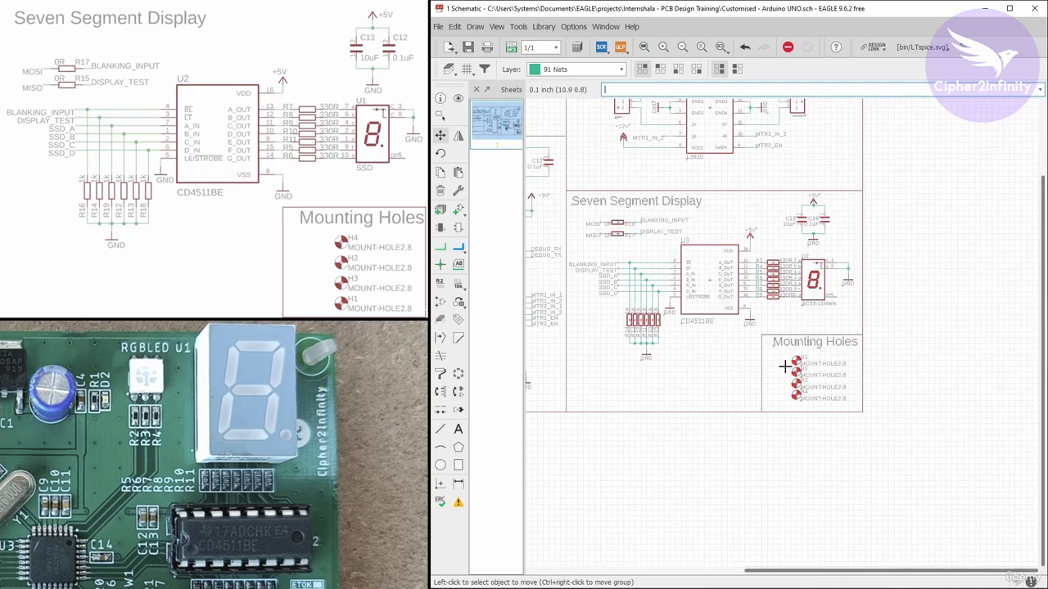
pyautogui.scroll(2, 811, 182)
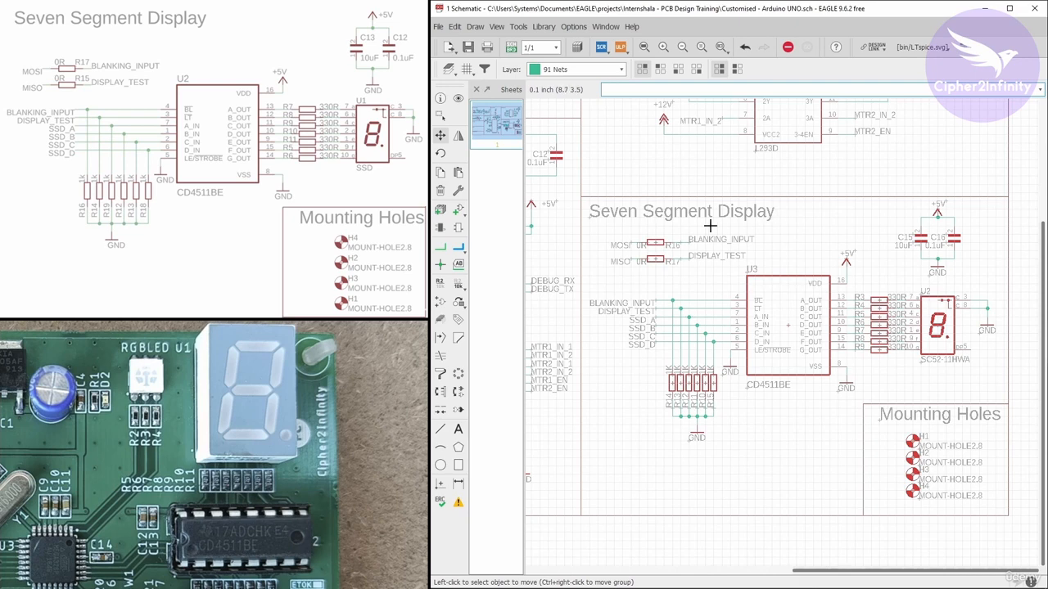
pyautogui.moveTo(742, 317); pyautogui.dragTo(722, 312, button='middle')
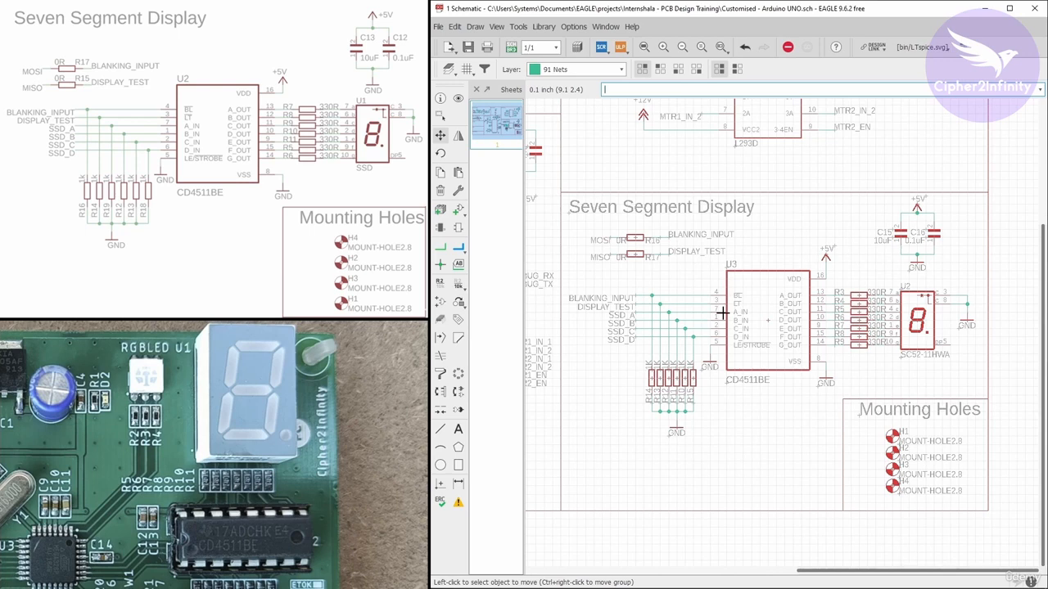